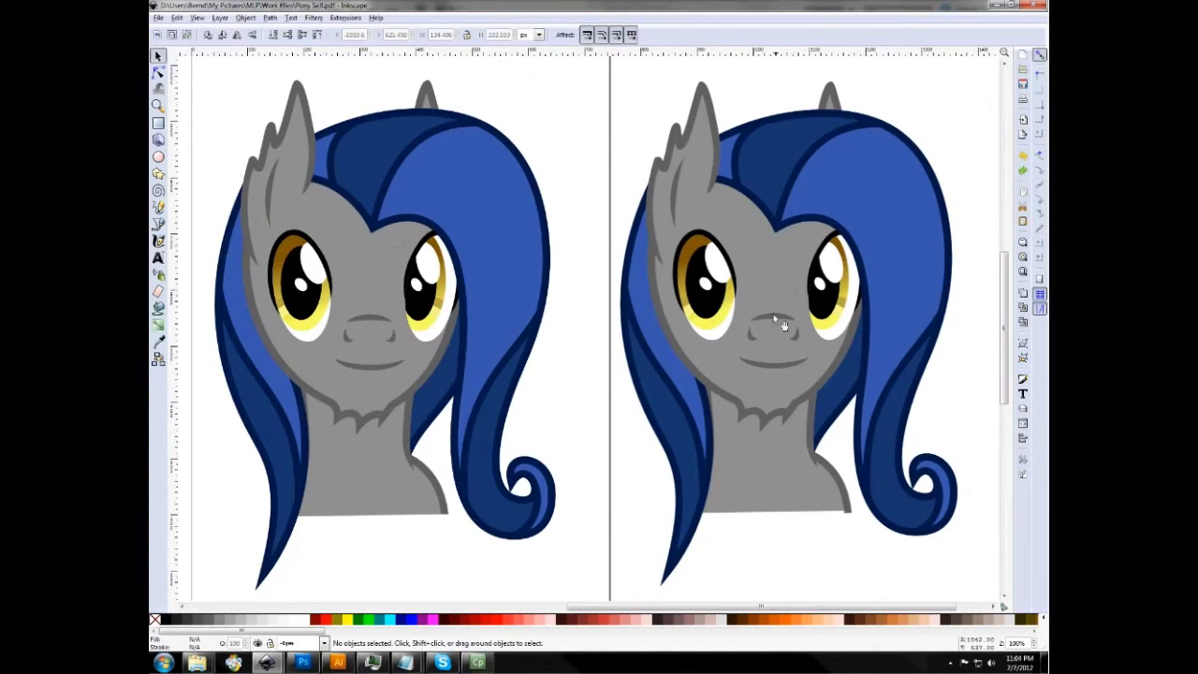
Step: Examine the pixelated edges of the pony's eye in the embedded bitmap copy at high magnification
left_click(768, 292)
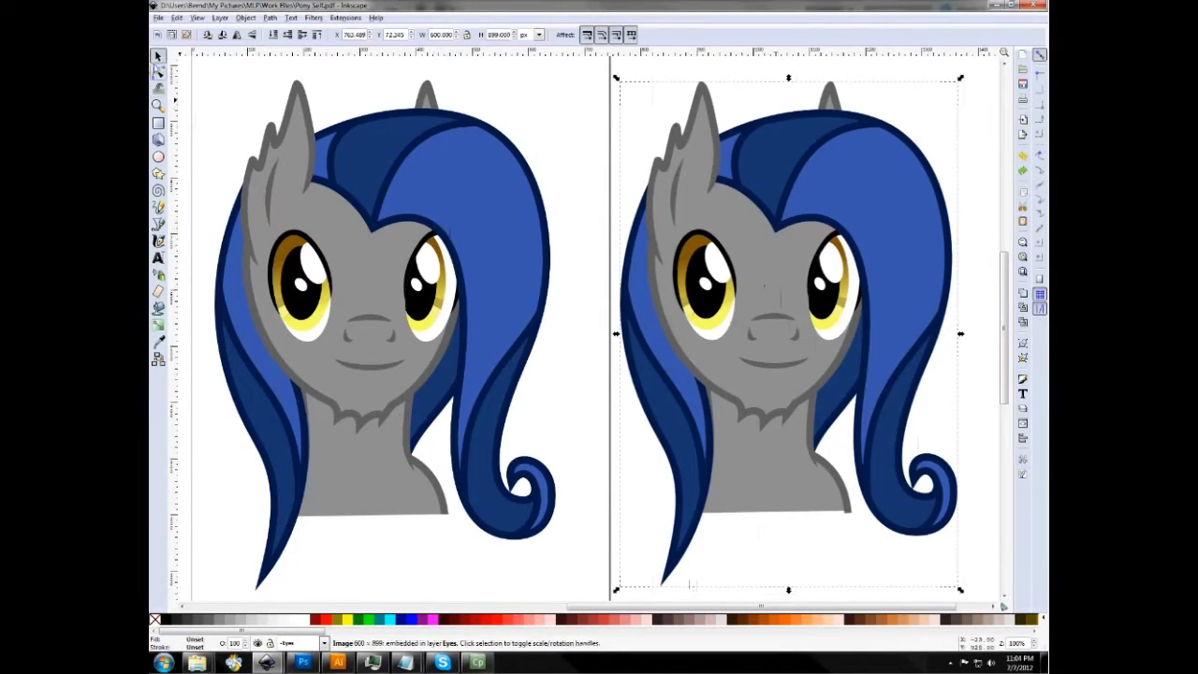
left_click(159, 72)
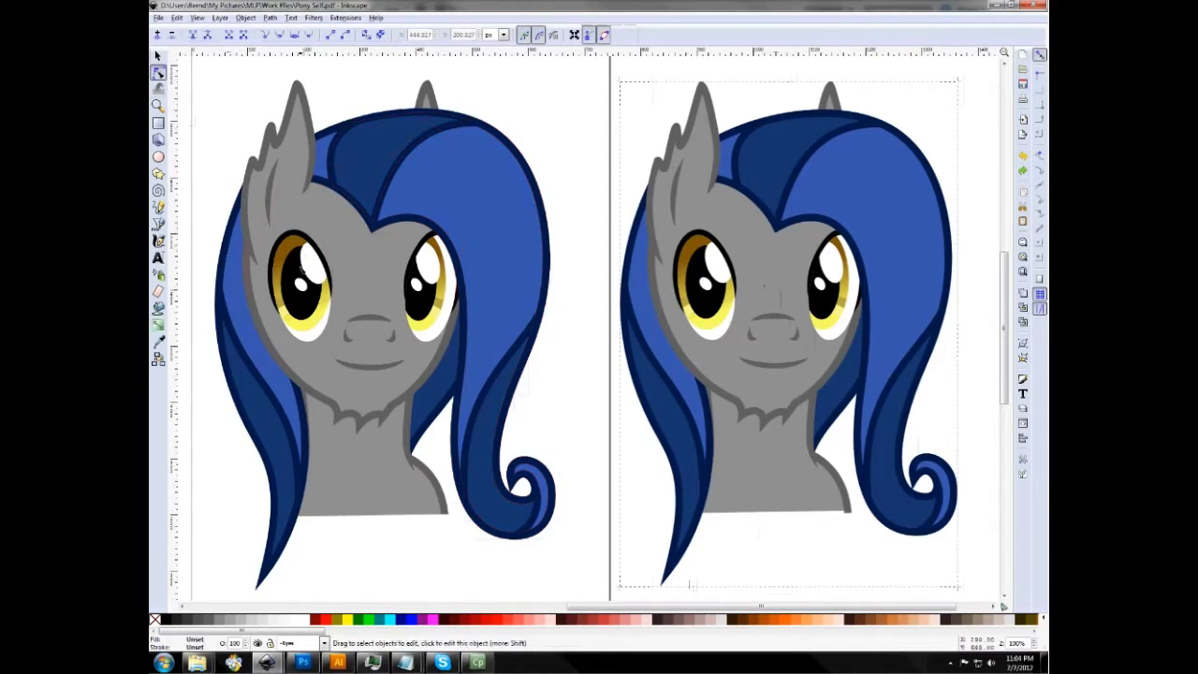
left_click(588, 458)
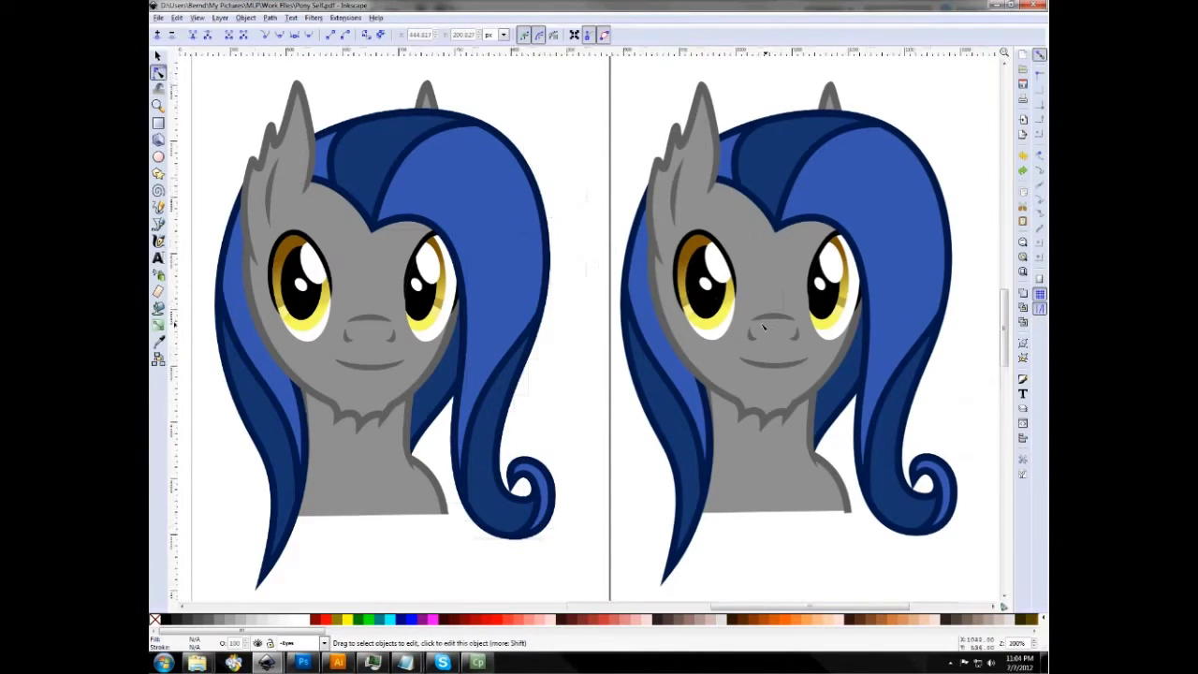
scroll(779, 329, "up", 6)
left_click_drag(556, 260, 746, 409)
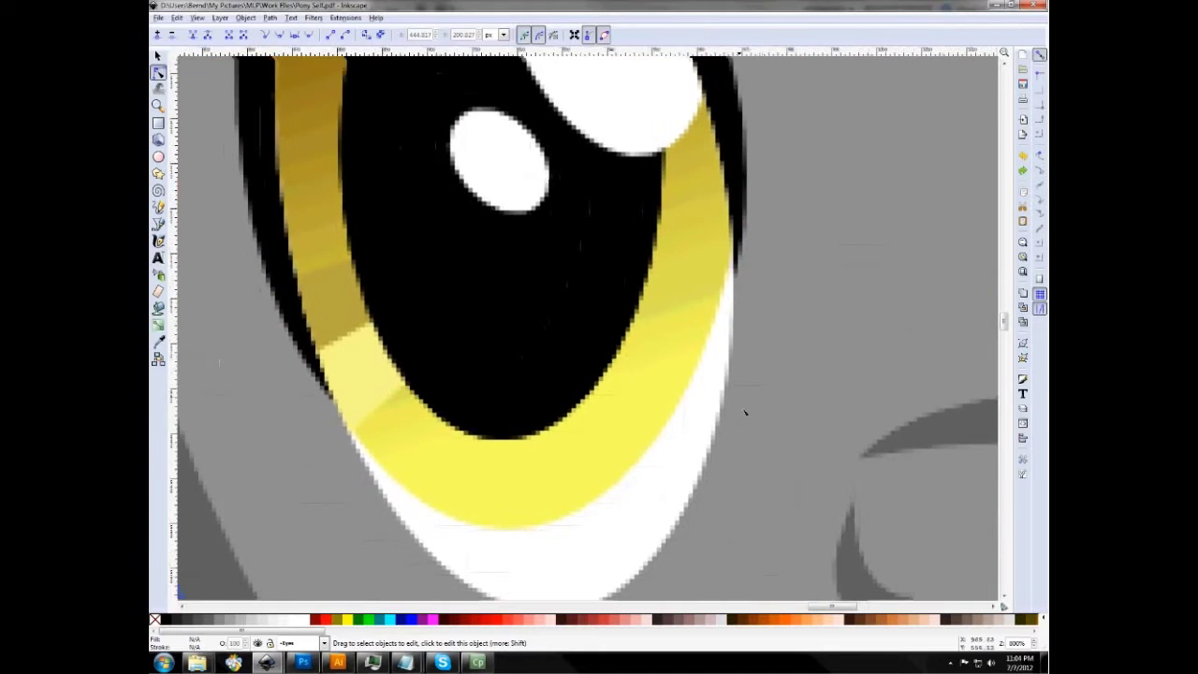
scroll(561, 318, "up", 1)
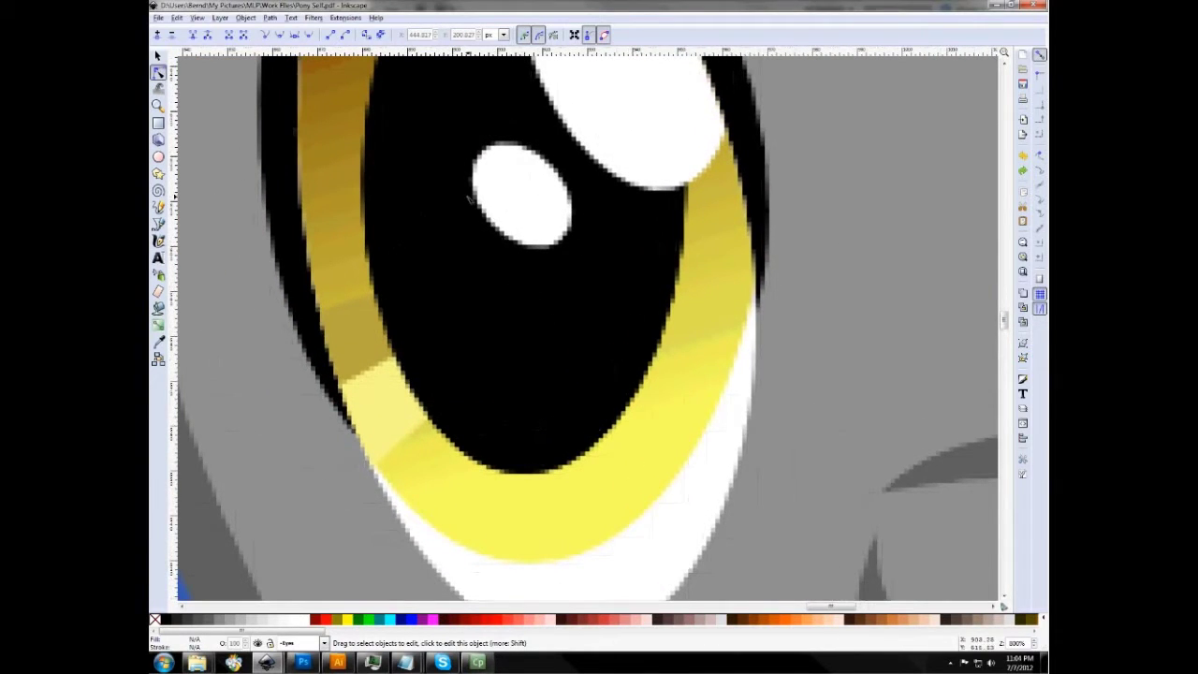
left_click_drag(475, 187, 459, 270)
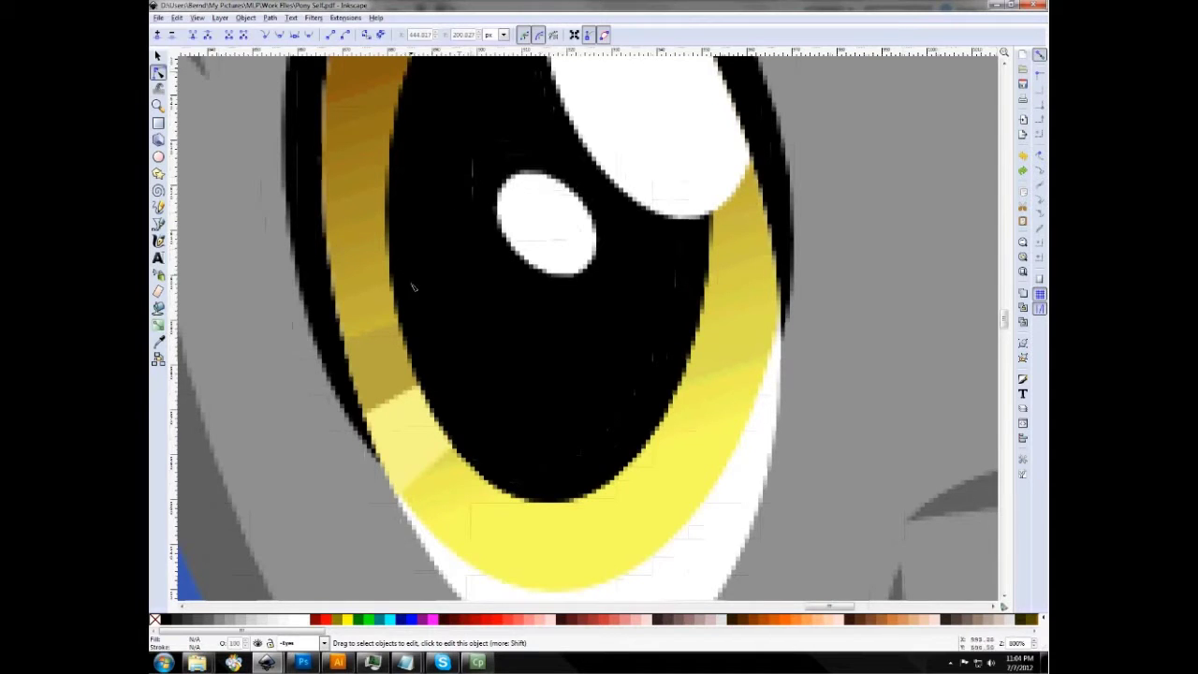
scroll(404, 214, "down", 4)
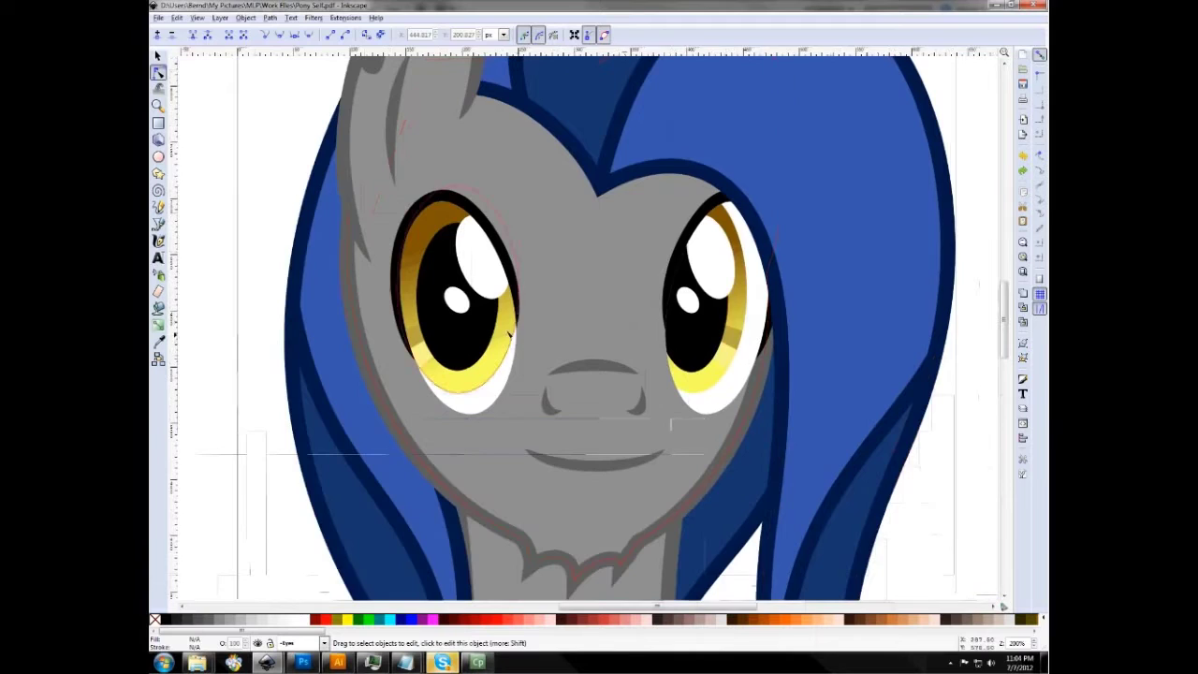
Step: Examine the edges of the same eye in the vector copy on the page at high magnification
scroll(507, 317, "up", 4)
scroll(496, 320, "up", 2)
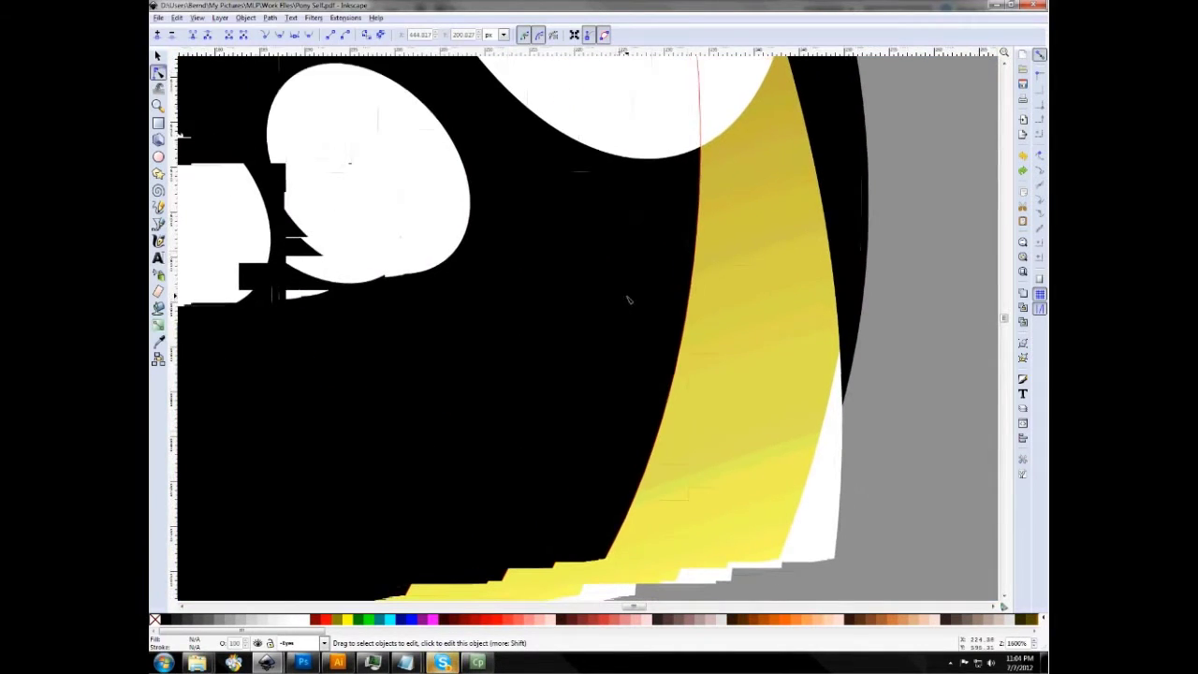
left_click_drag(396, 337, 554, 302)
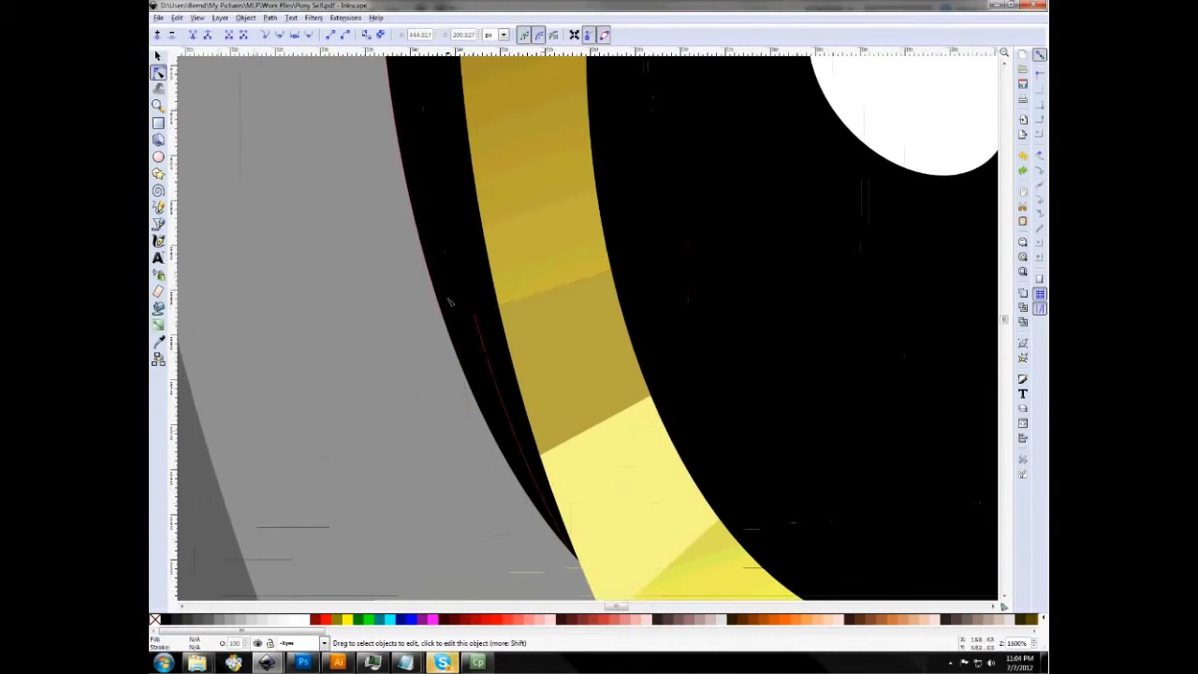
scroll(565, 366, "down", 2)
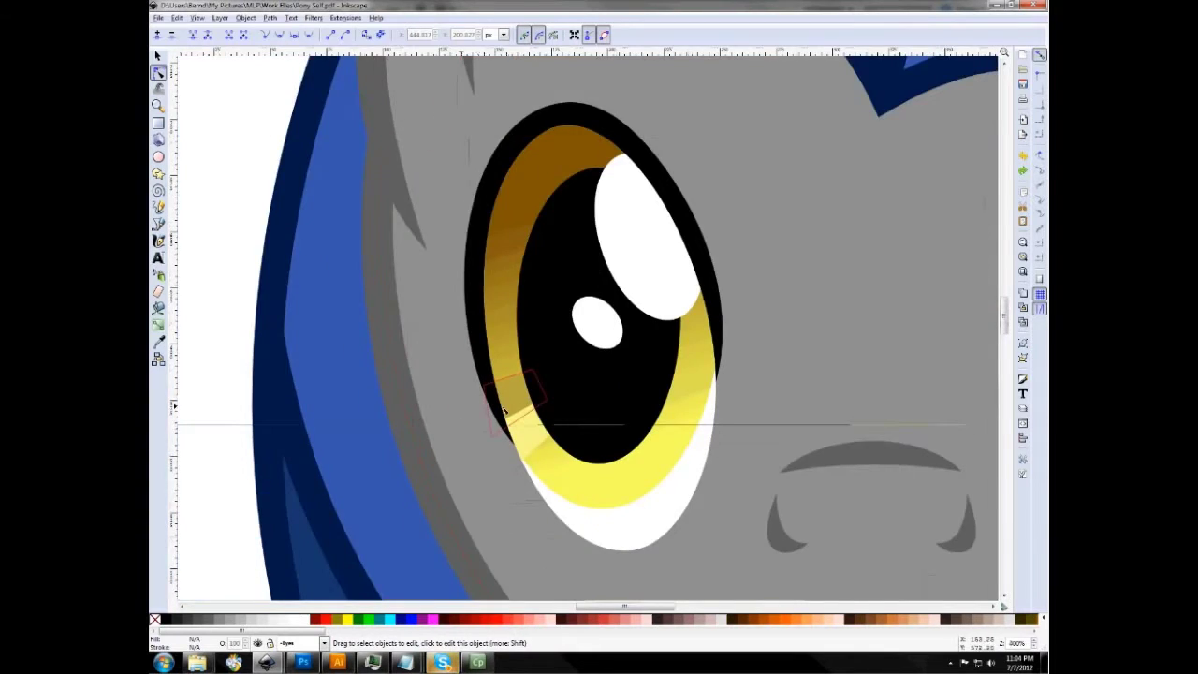
left_click_drag(465, 420, 500, 216)
scroll(500, 215, "down", 7)
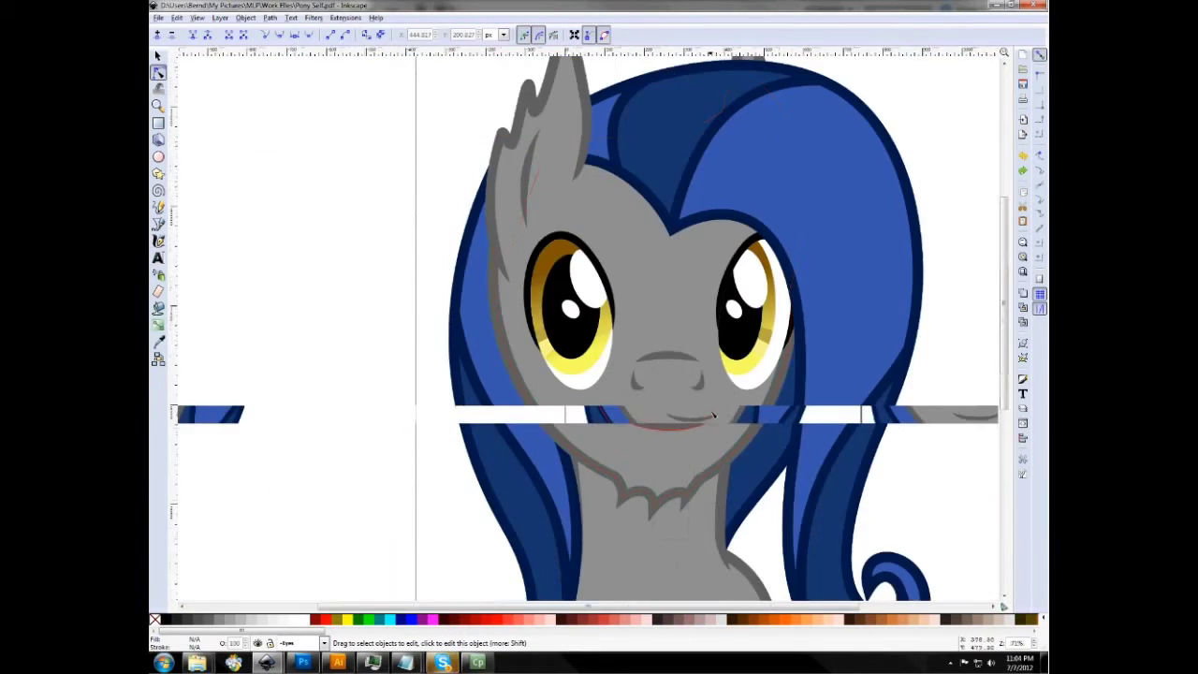
Step: Show the nodes of all paths in the vector pony, examine them around the face, and clear the selection
left_click_drag(404, 81, 776, 538)
scroll(807, 409, "up", 1)
scroll(807, 409, "right", 1)
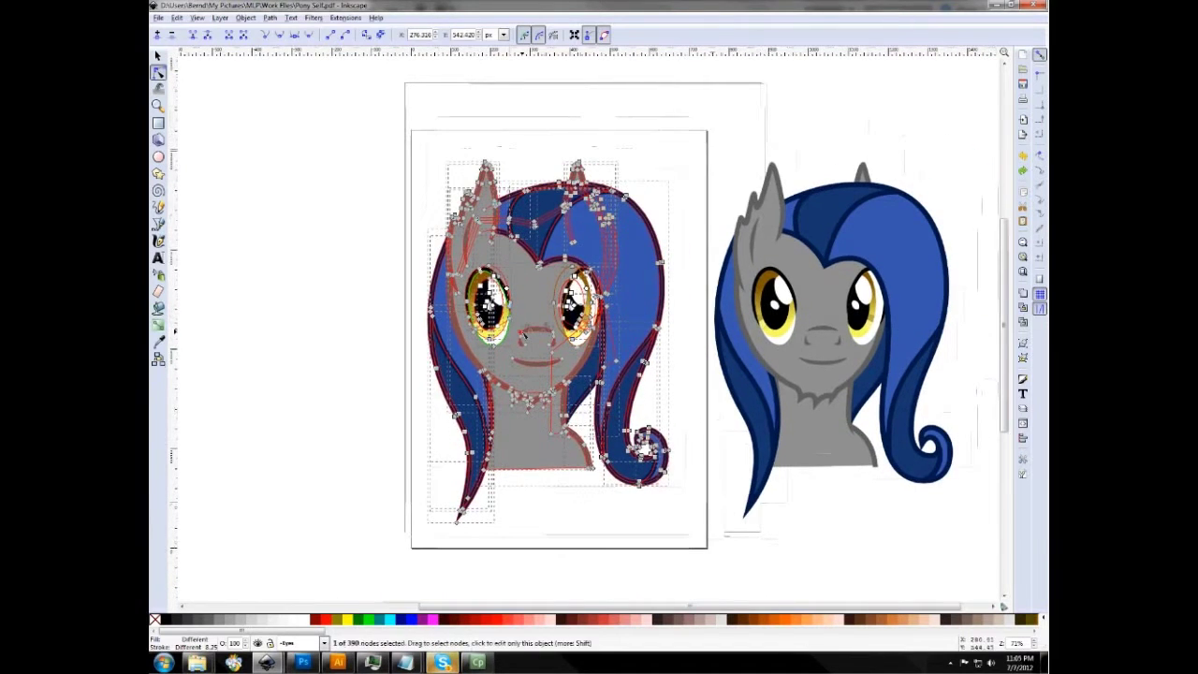
scroll(599, 351, "up", 1)
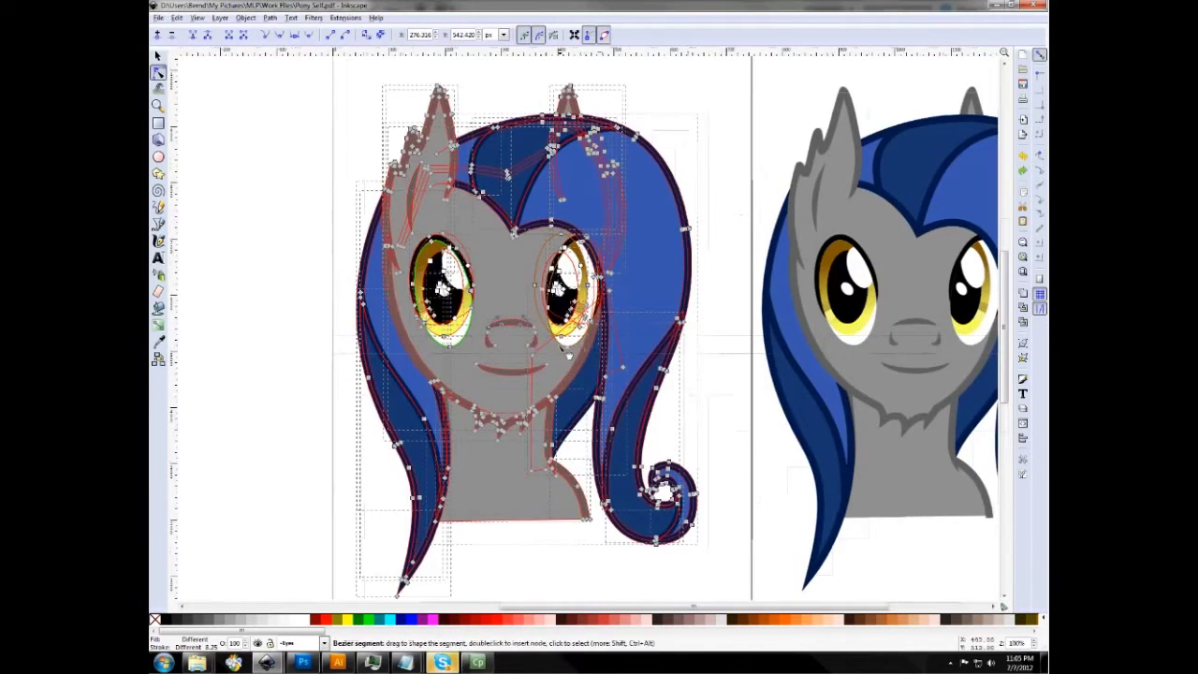
scroll(528, 238, "up", 2)
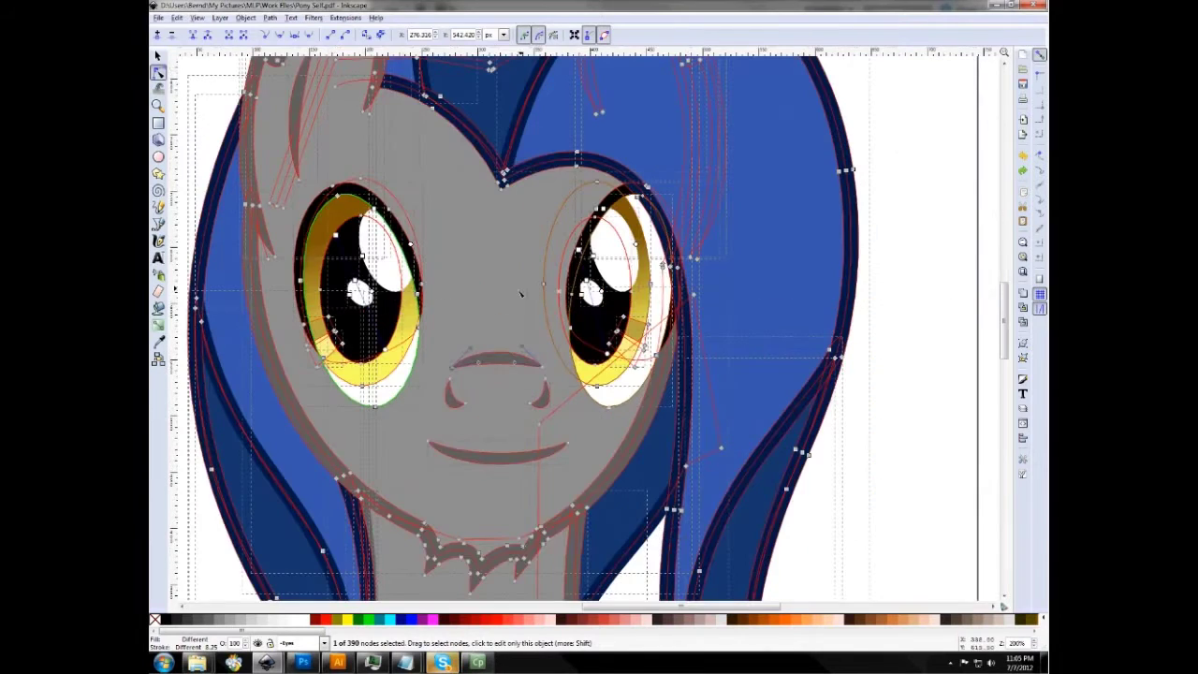
scroll(474, 186, "up", 1)
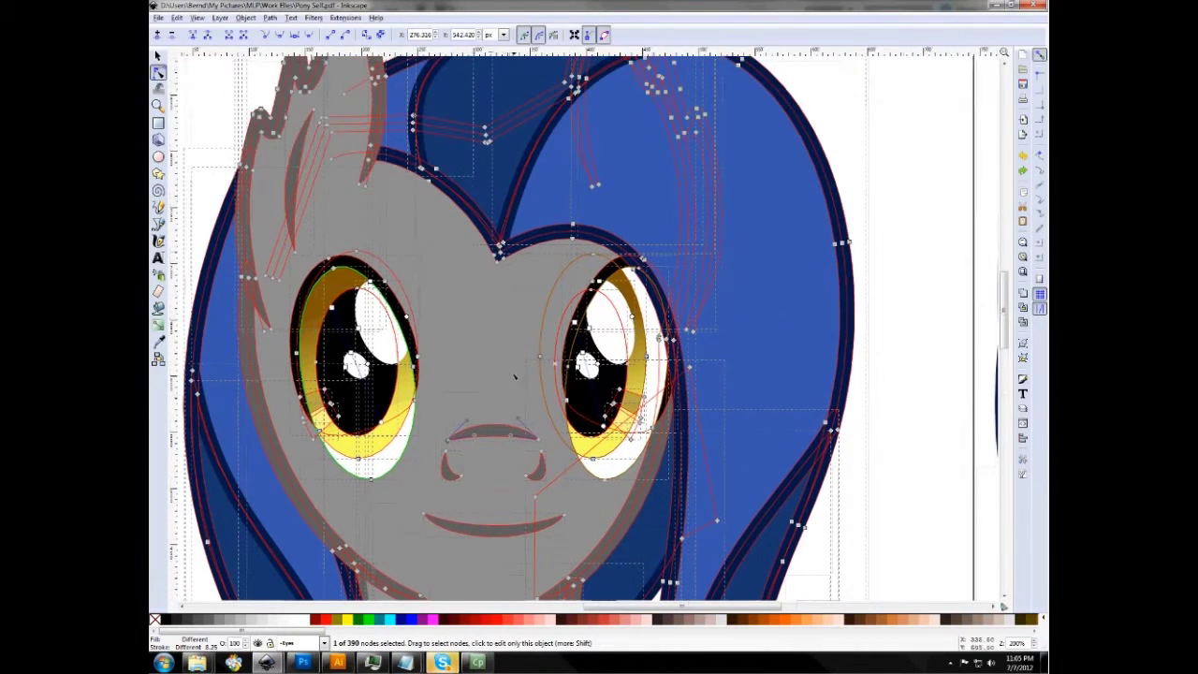
scroll(514, 376, "down", 3)
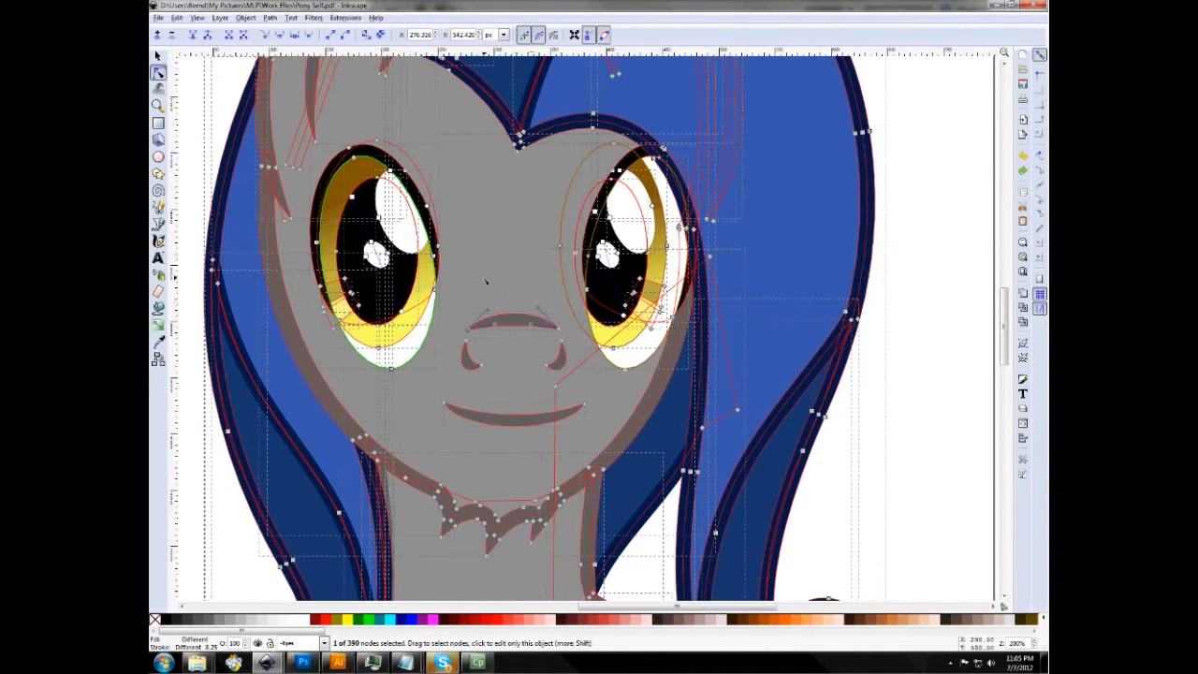
scroll(486, 279, "down", 4)
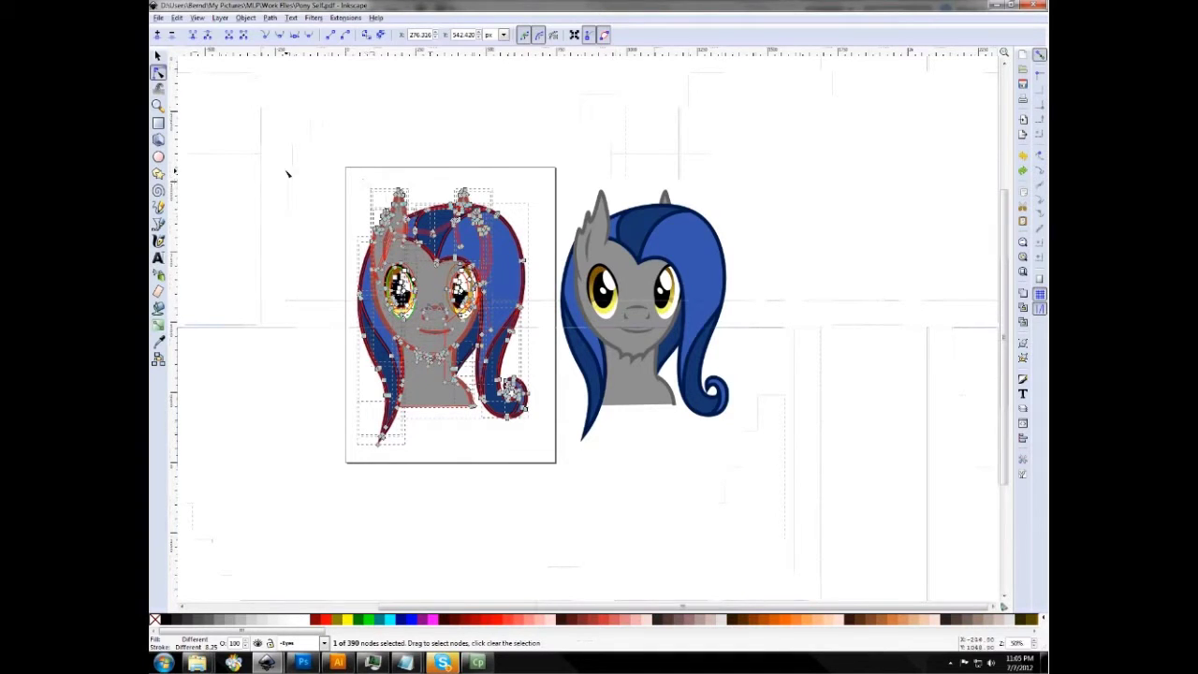
left_click_drag(283, 112, 315, 140)
left_click(158, 56)
left_click(281, 125)
Step: Examine the ear and hair outlines of the vector pony up close for edge sharpness
scroll(455, 206, "up", 9)
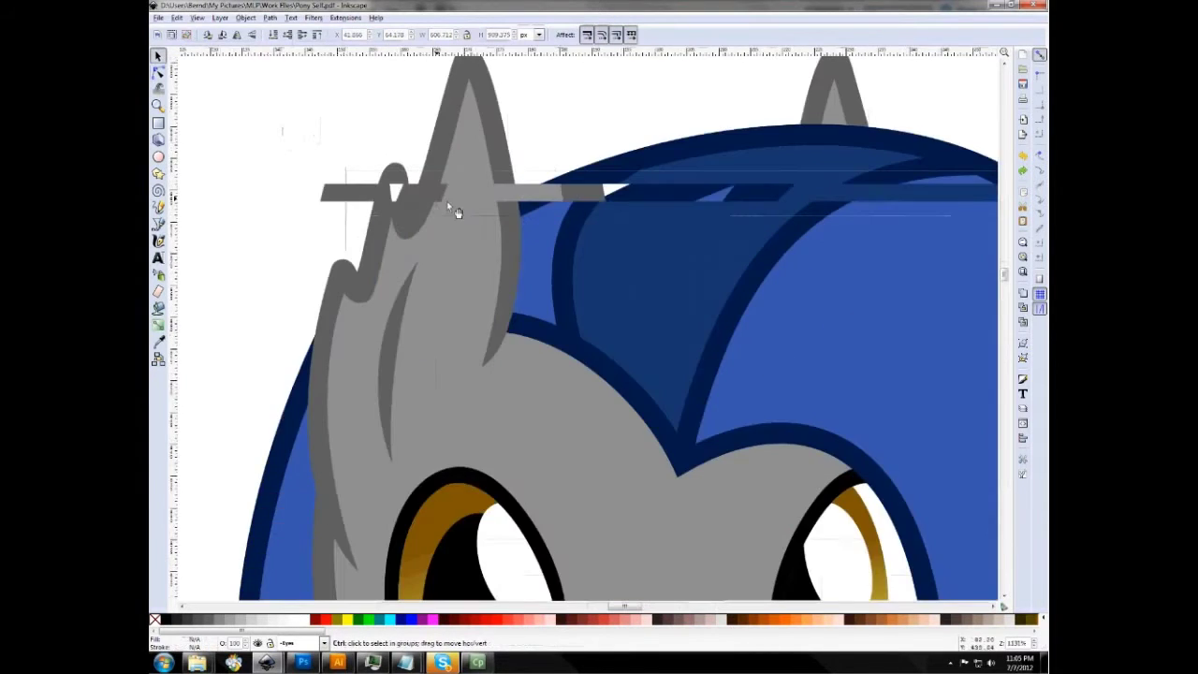
left_click_drag(657, 335, 543, 165)
left_click_drag(740, 440, 486, 243)
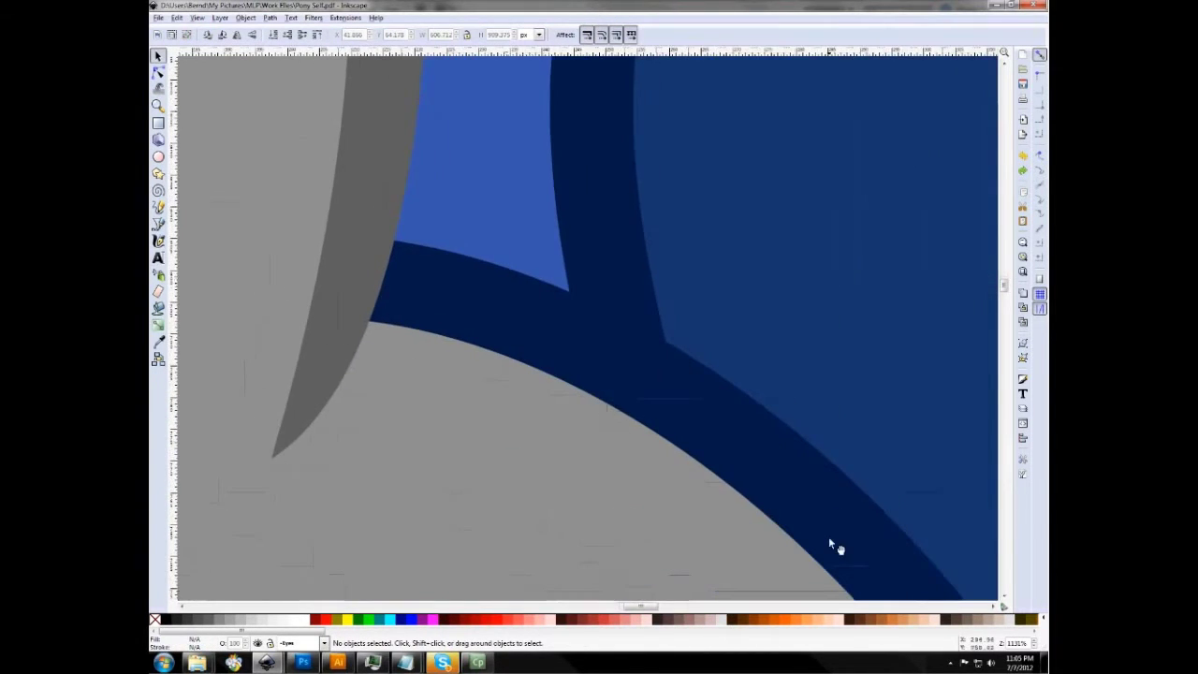
left_click_drag(834, 545, 623, 354)
scroll(618, 350, "down", 6)
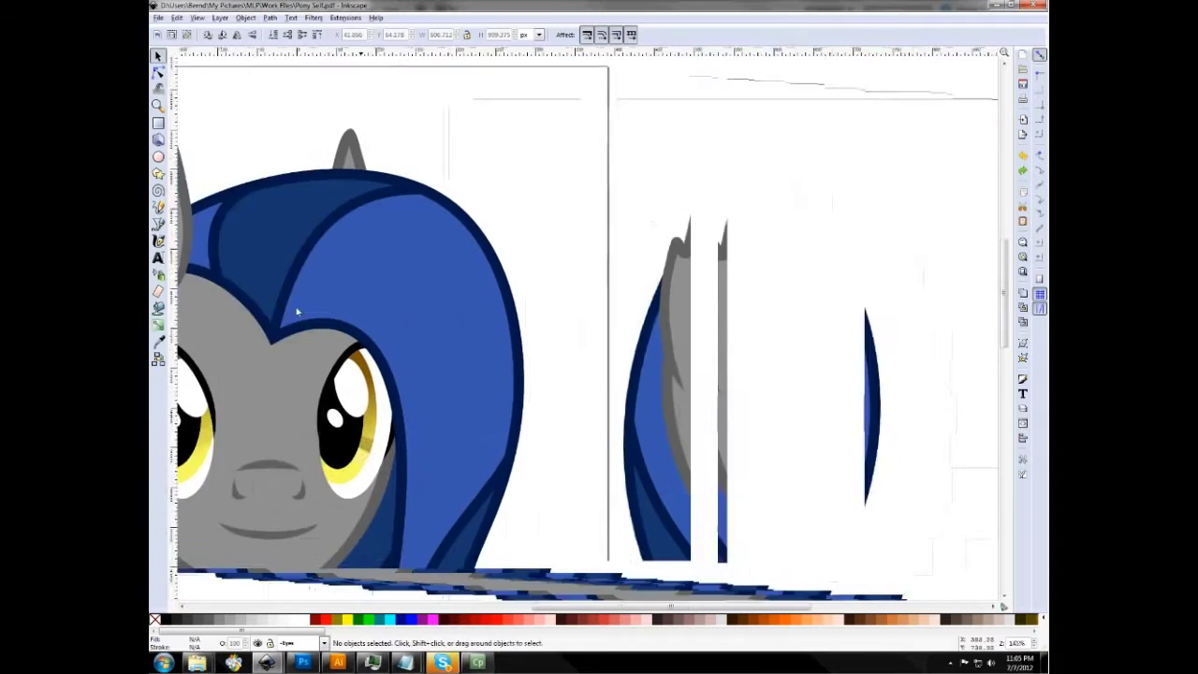
Step: Examine the hair outline and the eye beside the mane in the bitmap pony up close for comparison
scroll(582, 348, "up", 7)
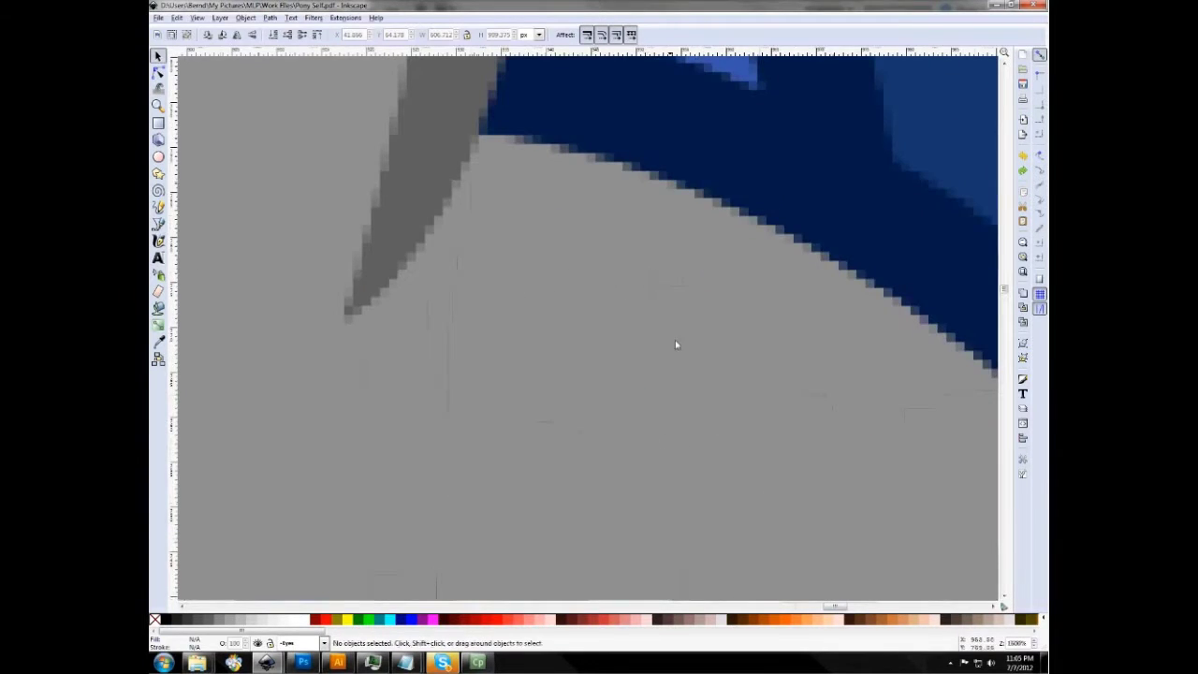
scroll(559, 291, "down", 10)
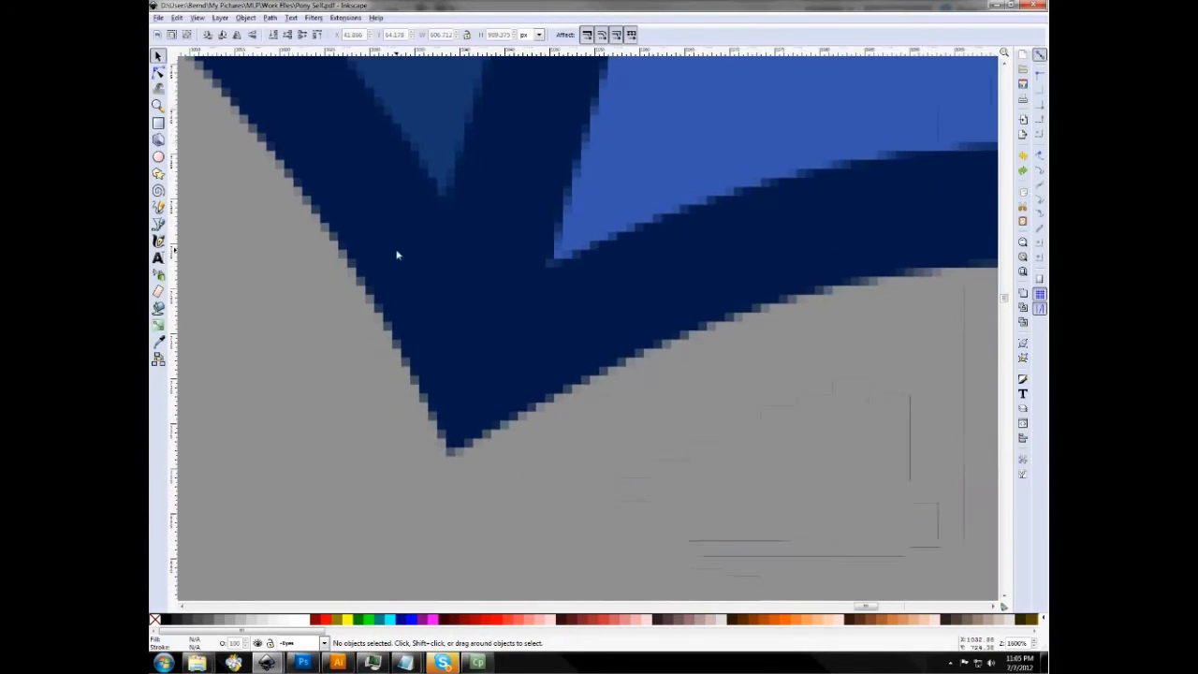
scroll(415, 274, "down", 8)
scroll(592, 385, "up", 4)
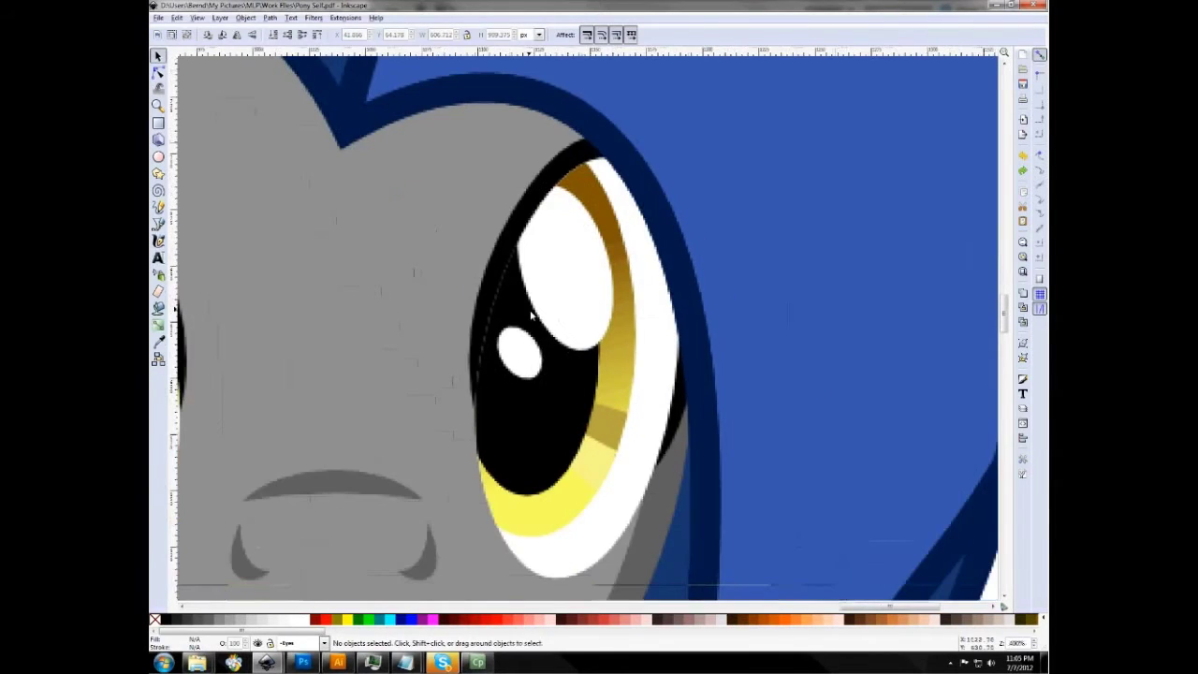
left_click_drag(592, 382, 562, 330)
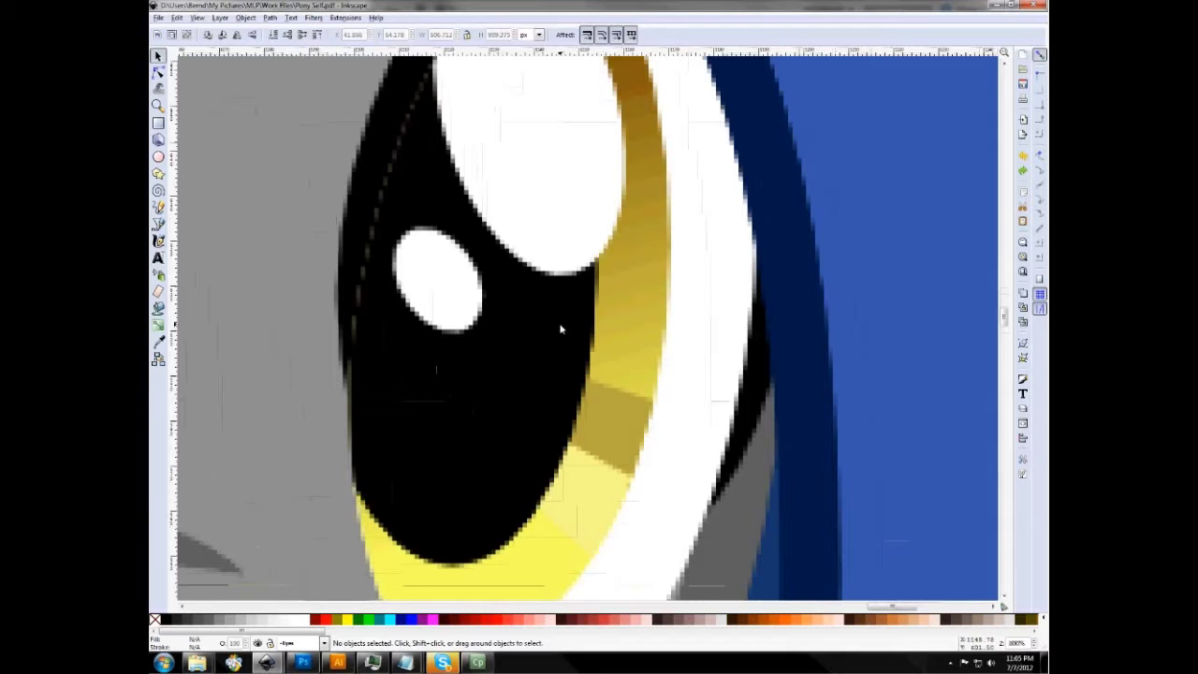
scroll(561, 329, "down", 11)
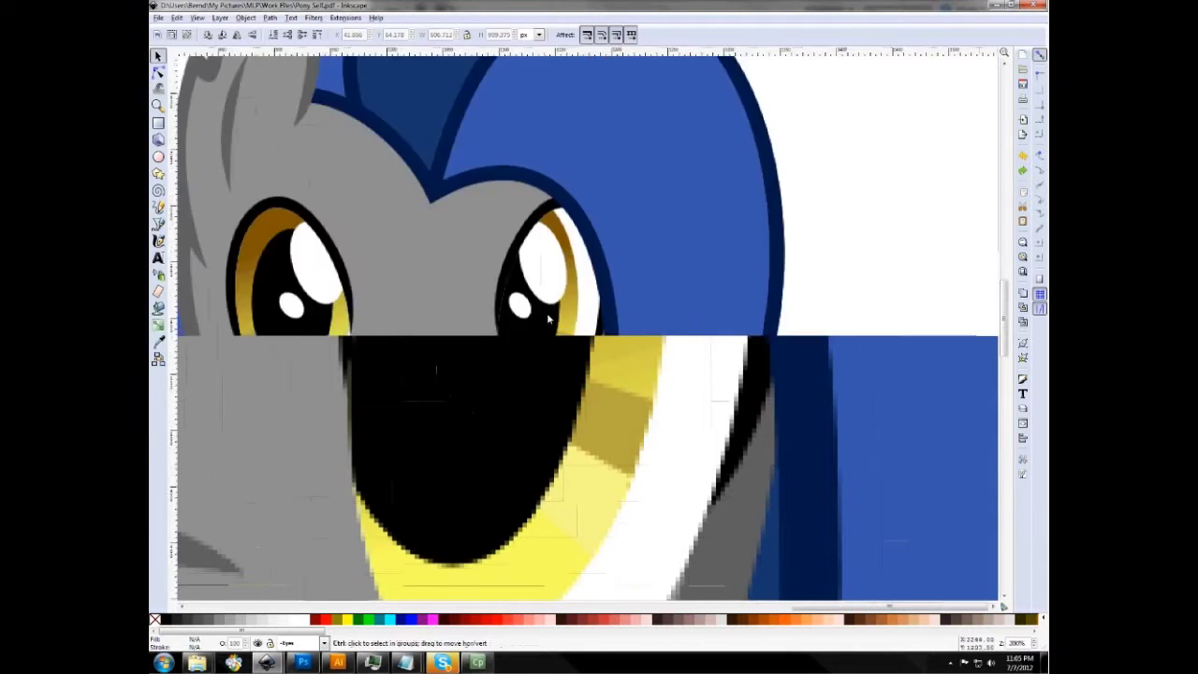
Step: Move the light blue front mane and the dark blue top strand off the vector pony outside the page
scroll(527, 374, "up", 3)
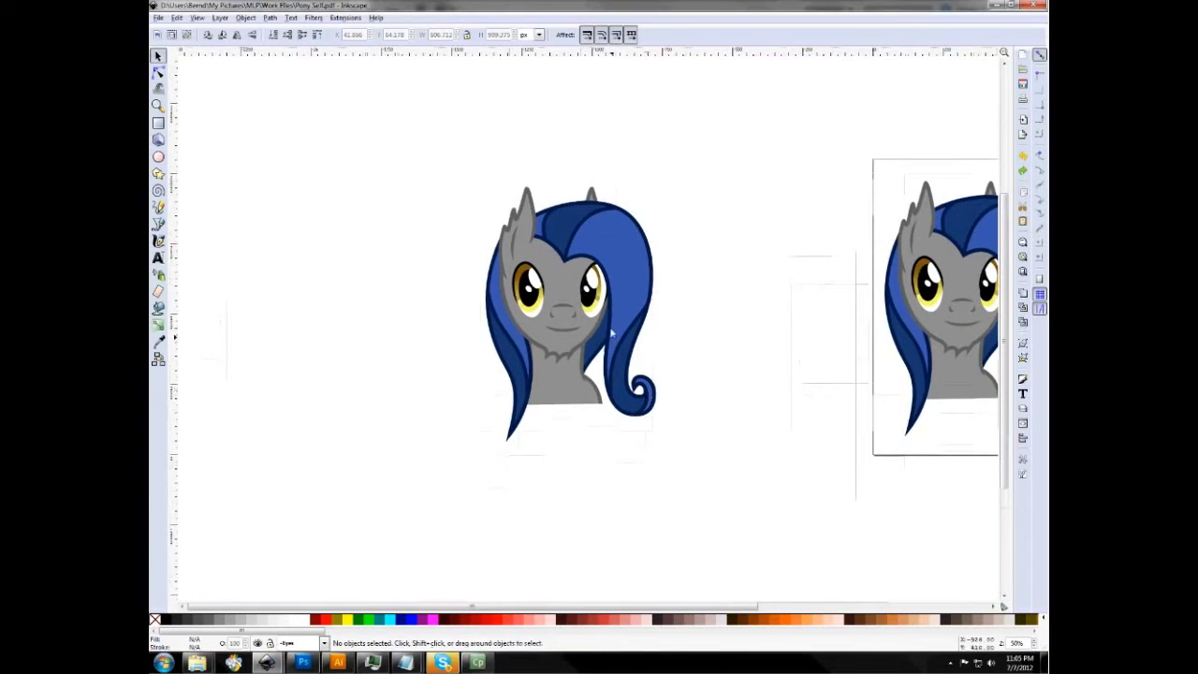
scroll(592, 285, "up", 2)
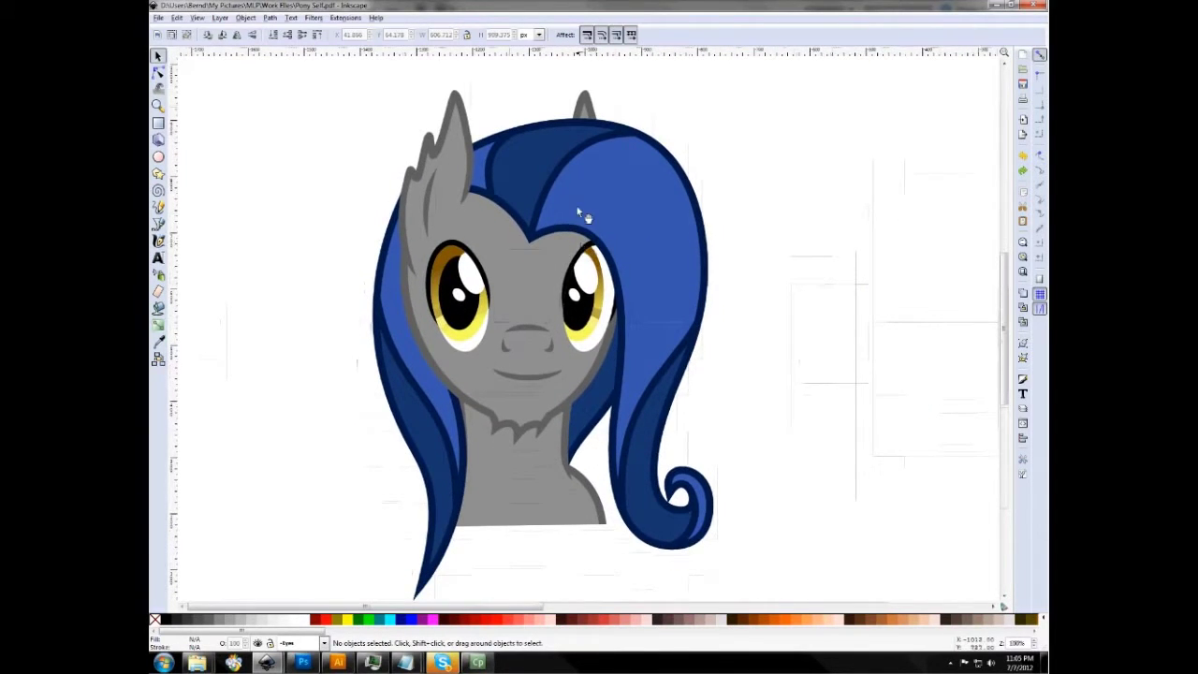
scroll(701, 241, "down", 2)
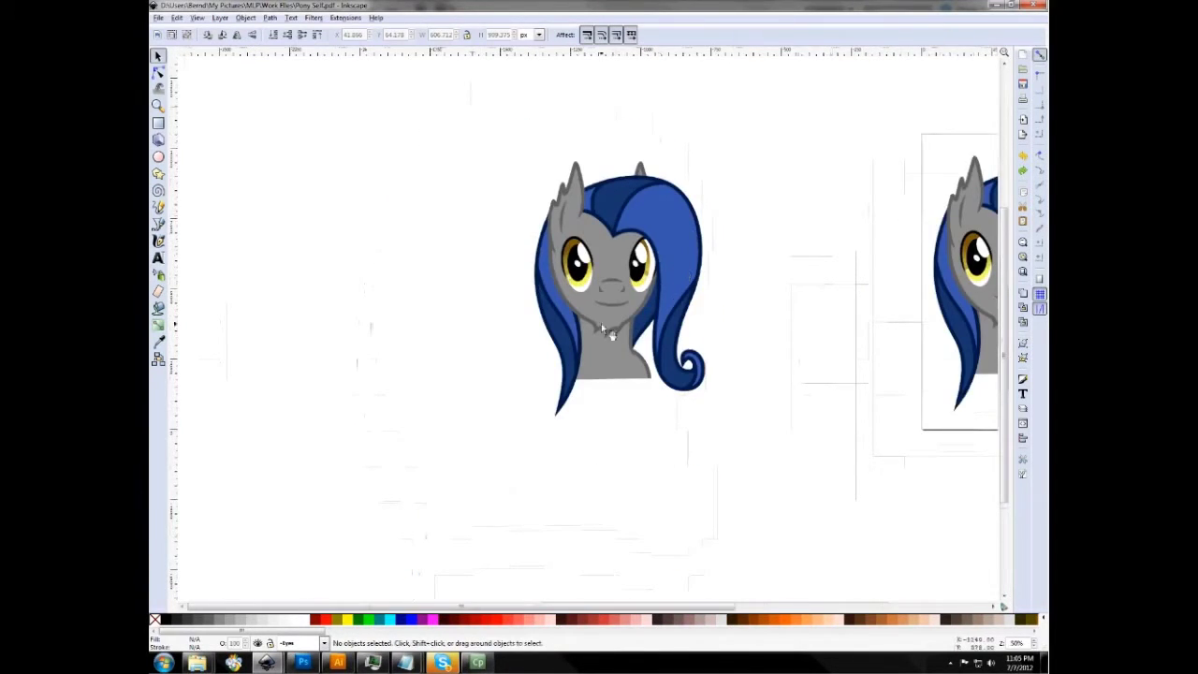
left_click_drag(736, 302, 688, 332)
left_click(611, 282)
left_click_drag(615, 262, 784, 225)
left_click(567, 236)
left_click_drag(567, 236, 610, 145)
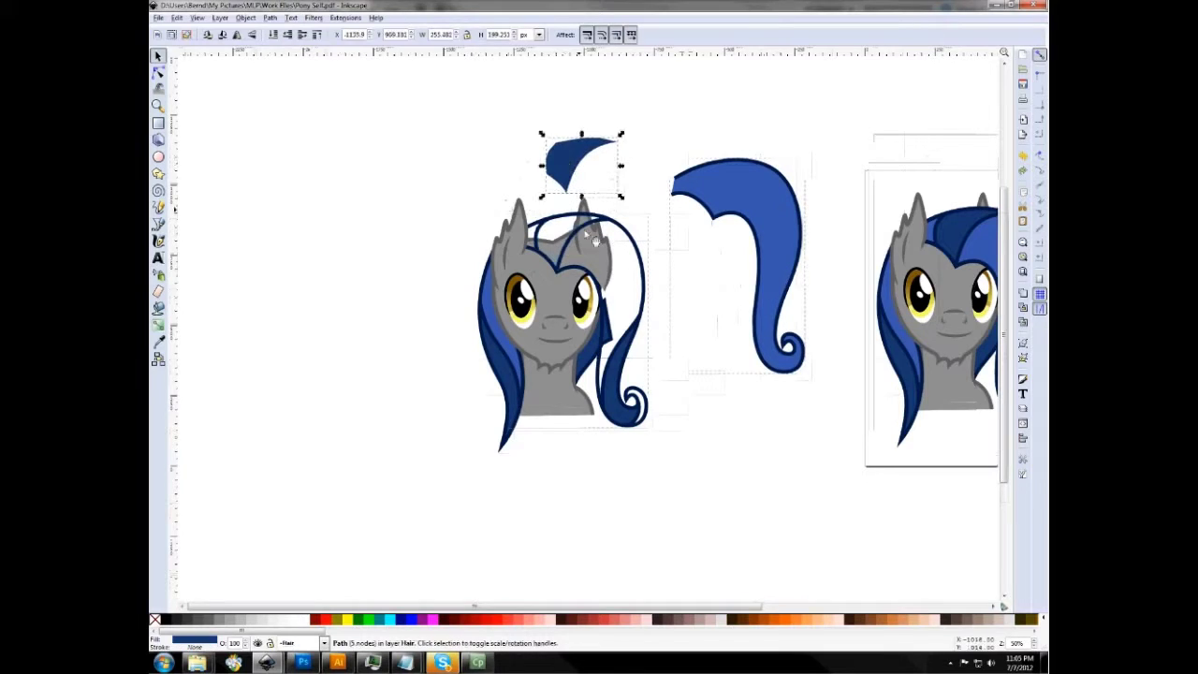
Step: Pull the mane outline, curl shading, neck and face fills, and side hair strand pieces apart around the off-page pony
left_click_drag(638, 251, 769, 393)
left_click_drag(626, 403, 672, 492)
left_click_drag(566, 405, 579, 487)
left_click_drag(554, 304, 343, 344)
left_click_drag(494, 352, 448, 354)
left_click_drag(510, 377, 399, 480)
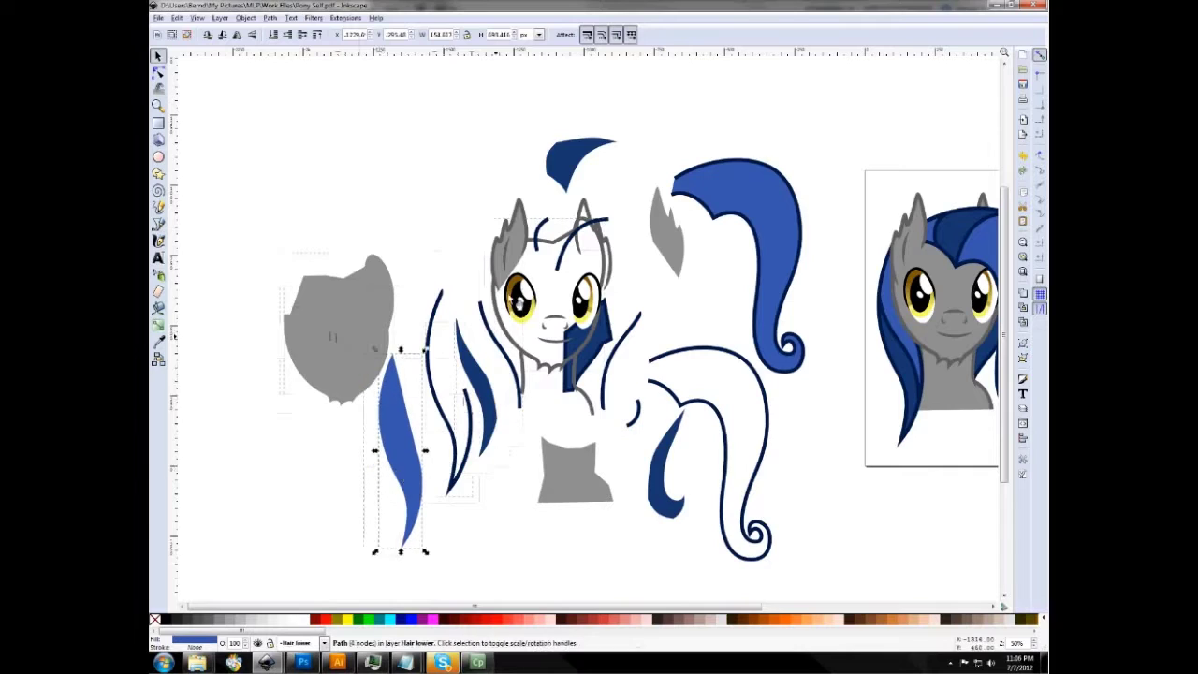
Step: Spread the near ear's fill, both ear outlines, two top hair strokes, the head outline and the dark back hair around the face
left_click_drag(524, 251, 459, 206)
left_click_drag(515, 248, 496, 211)
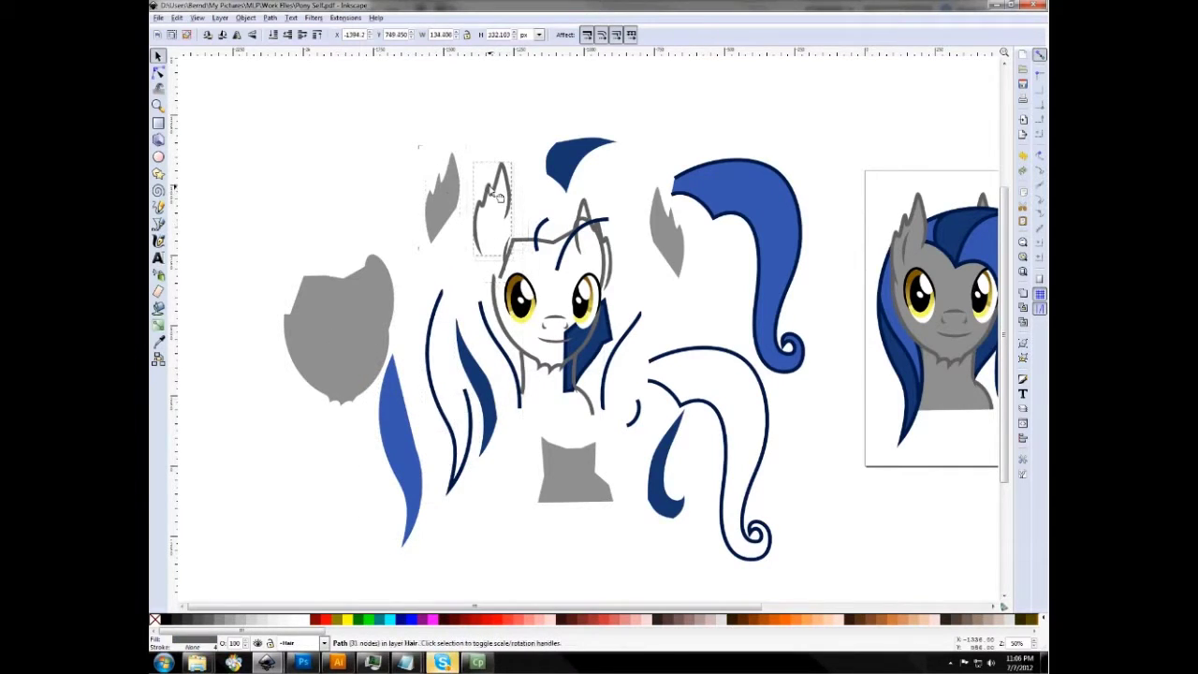
left_click_drag(588, 227, 611, 185)
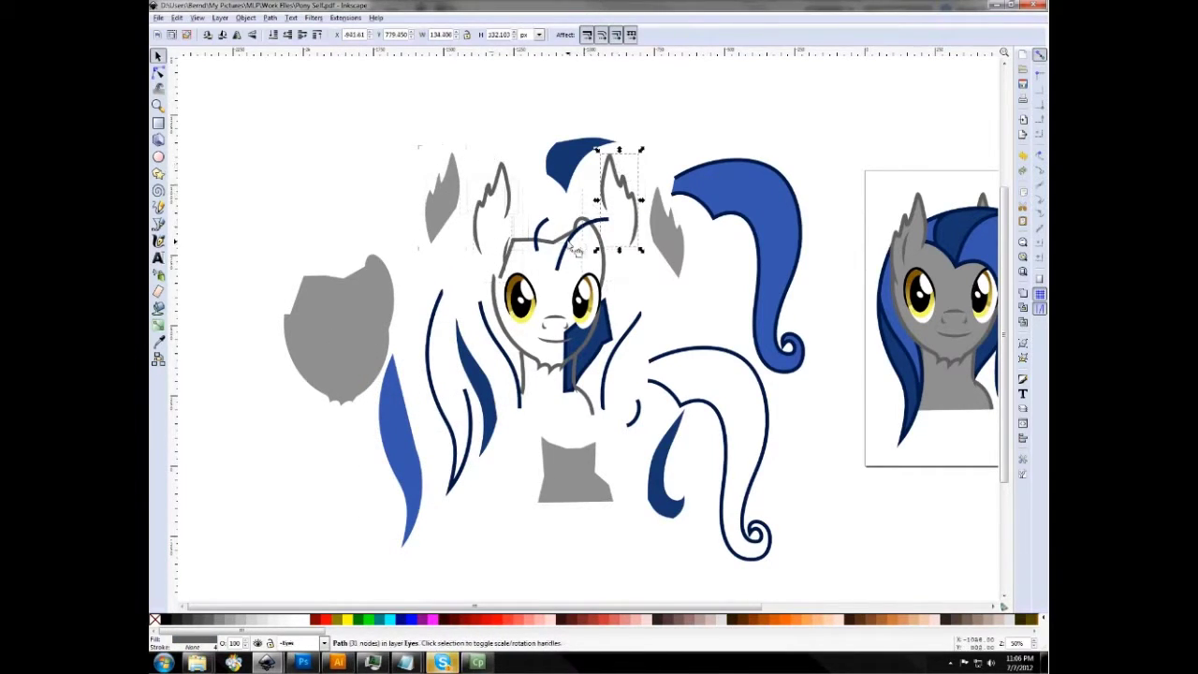
left_click_drag(586, 247, 685, 136)
left_click_drag(541, 241, 537, 208)
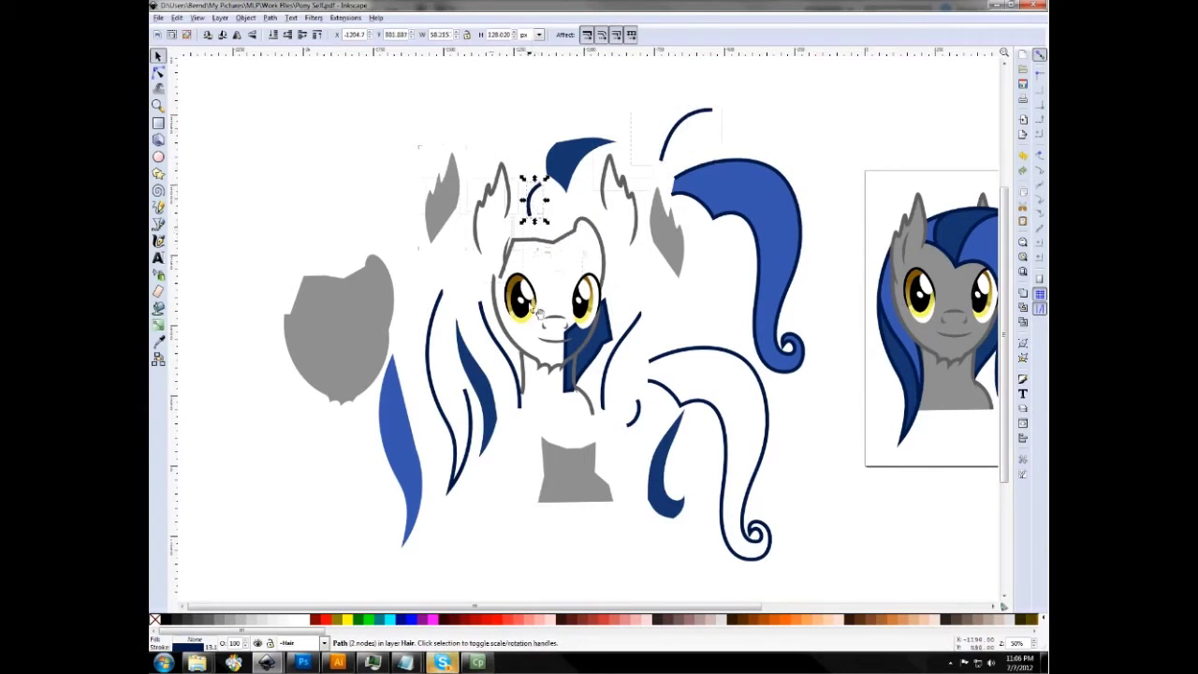
left_click_drag(574, 351, 345, 237)
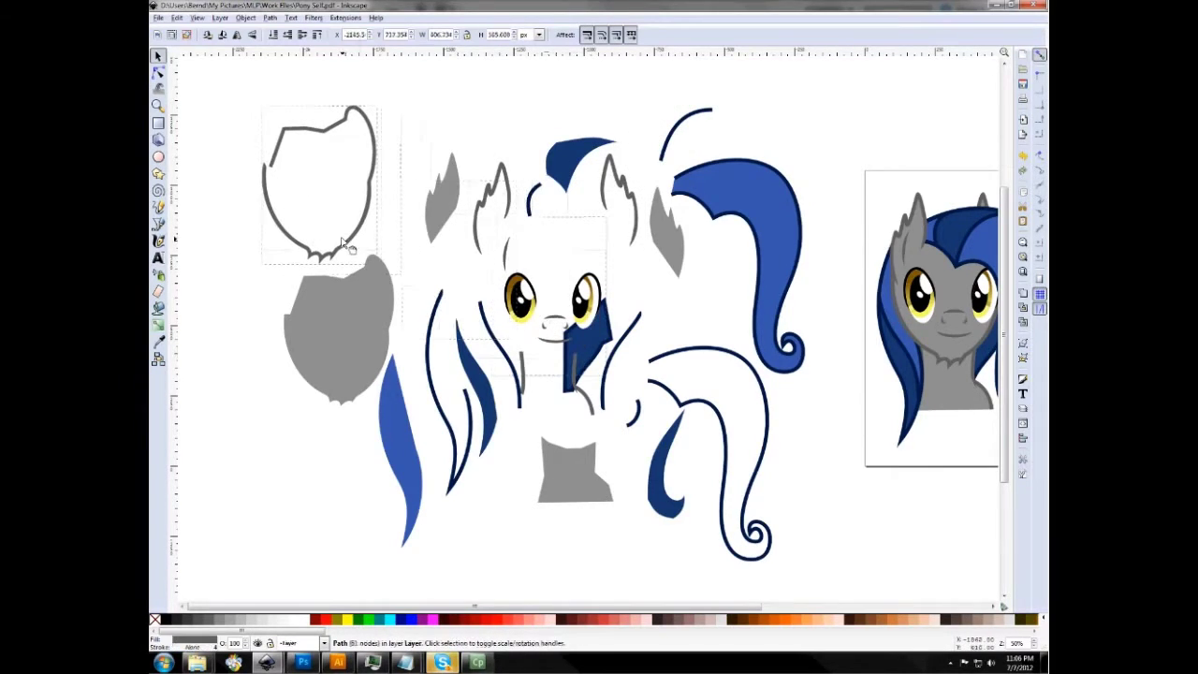
left_click_drag(608, 365, 727, 313)
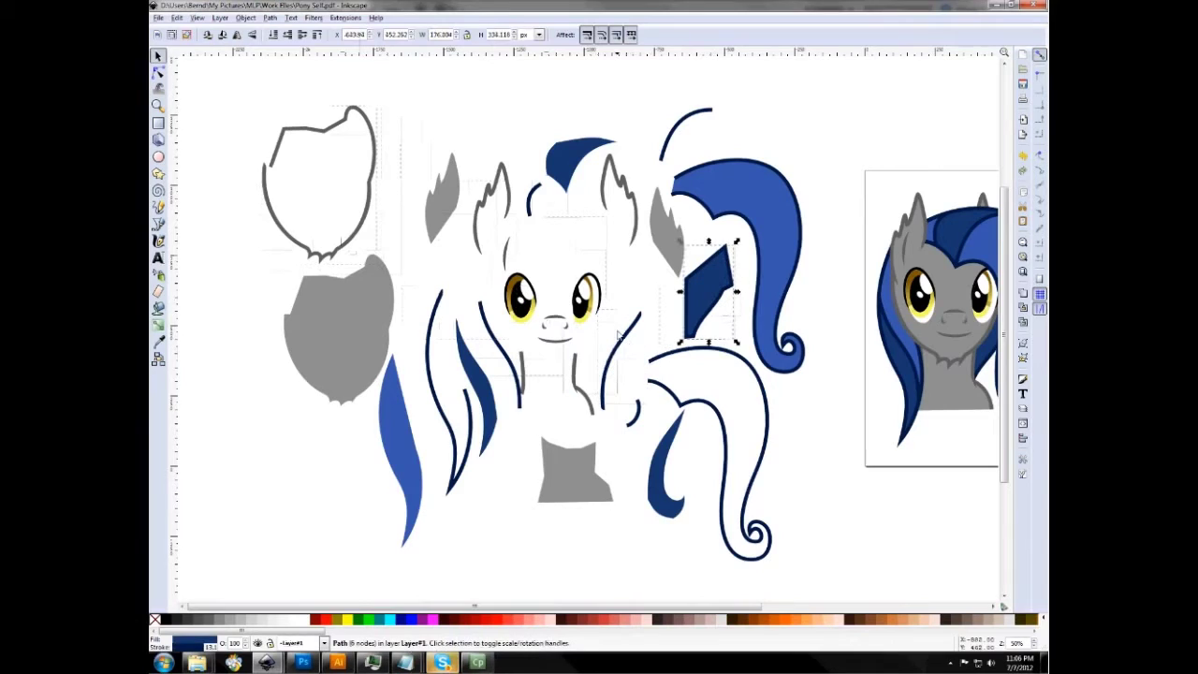
Step: Open the short dark blue curved hair stroke between the two ear outlines for node editing
key("Escape")
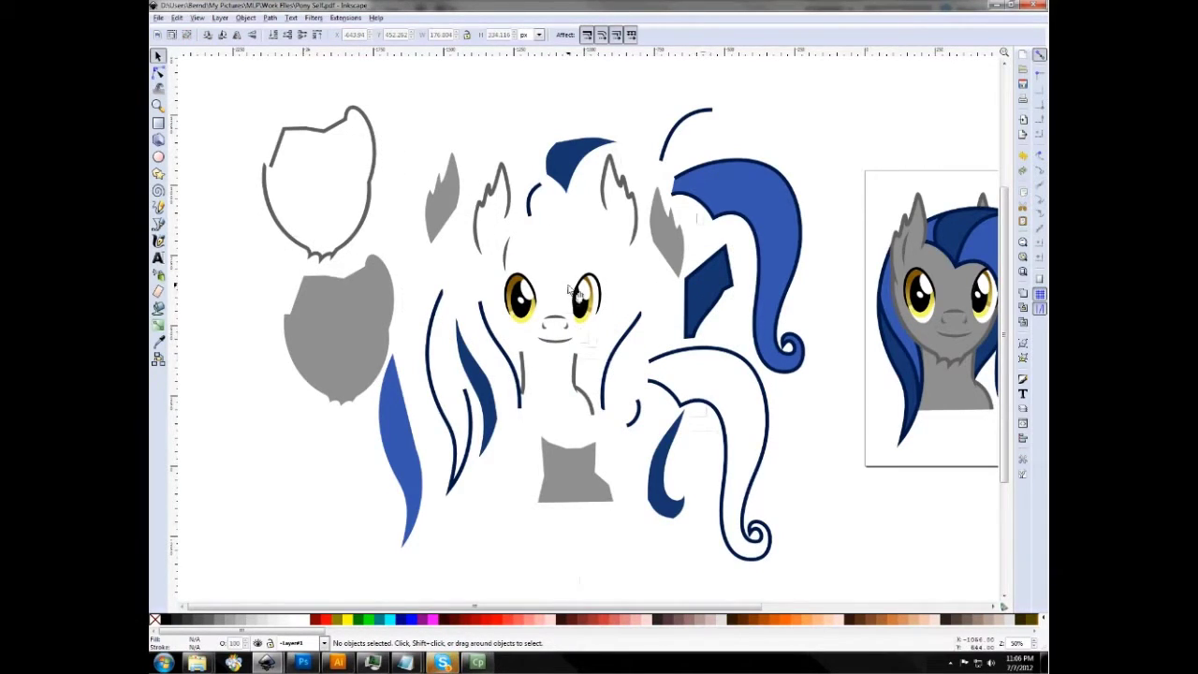
scroll(569, 291, "up", 3)
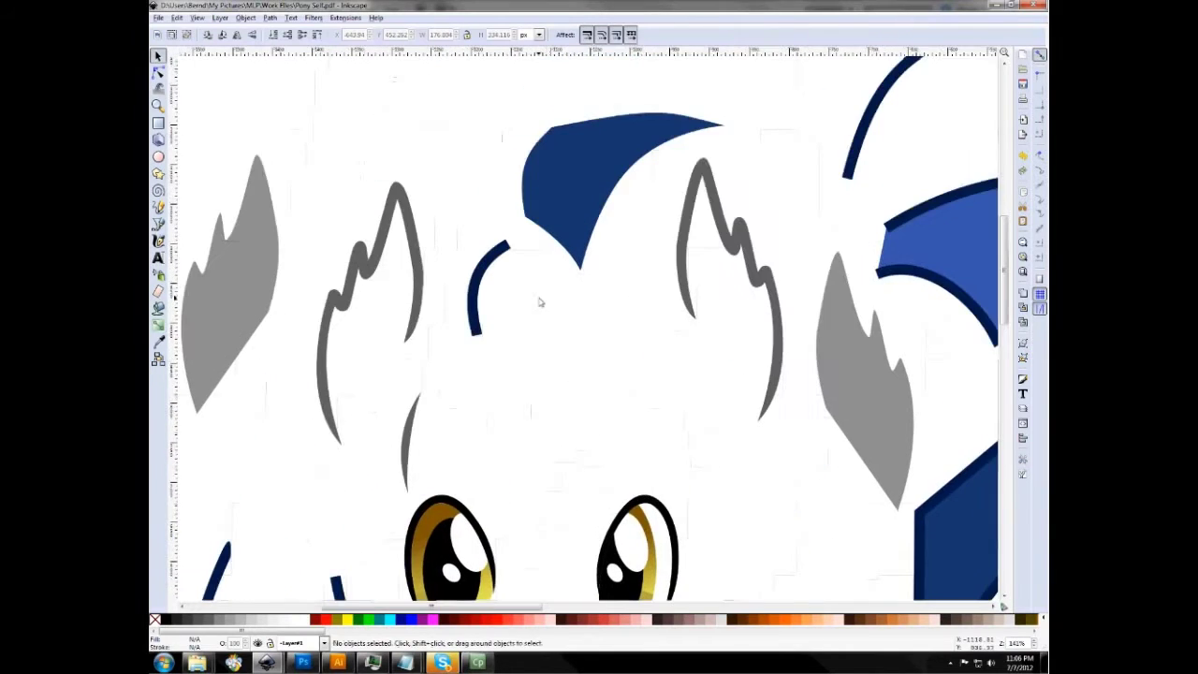
scroll(539, 303, "up", 1)
left_click(470, 305)
scroll(473, 318, "up", 1)
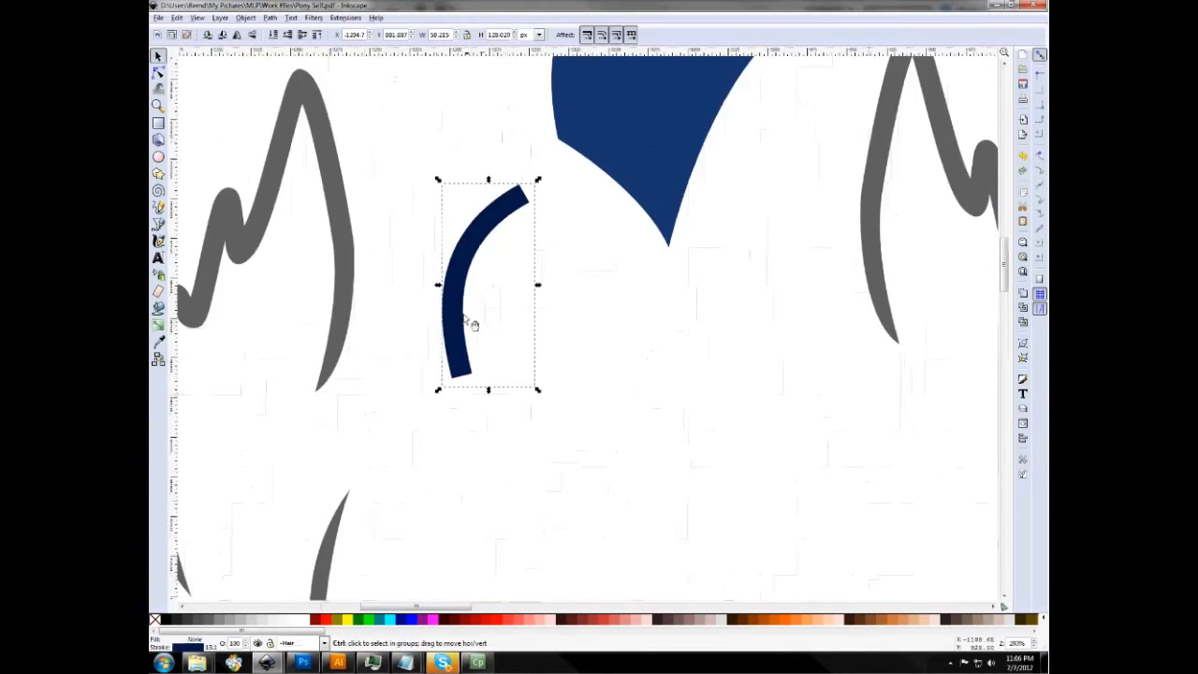
scroll(473, 324, "up", 2)
key("n")
left_click_drag(518, 278, 573, 303)
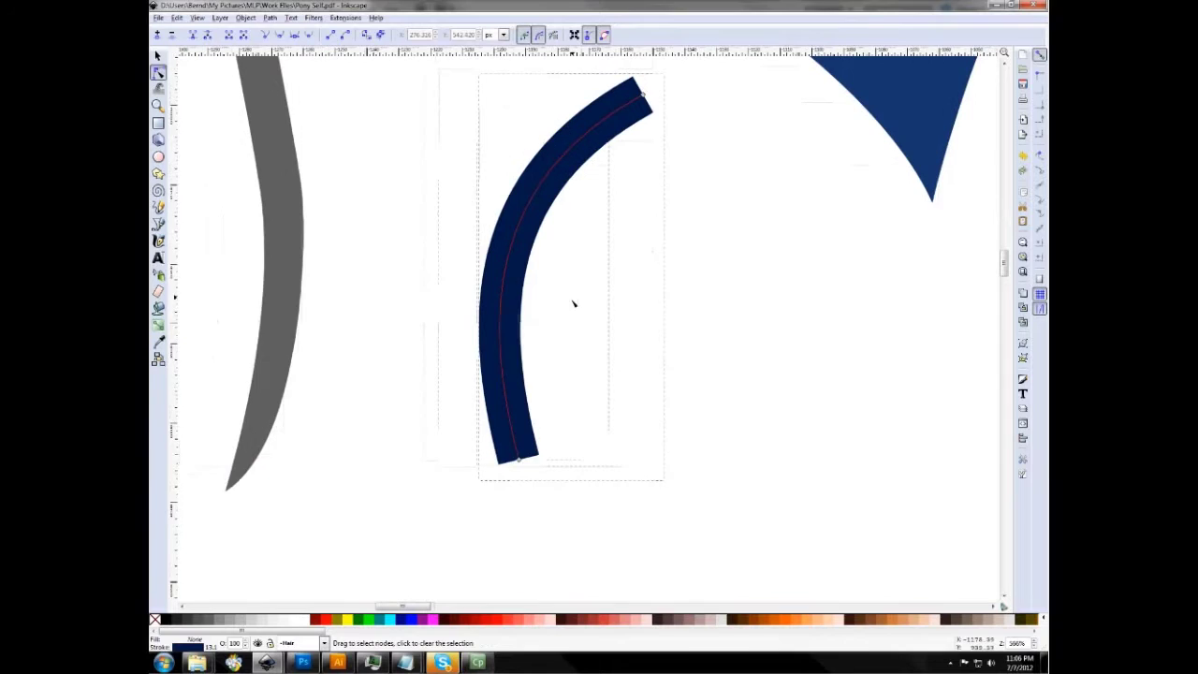
scroll(561, 290, "up", 1)
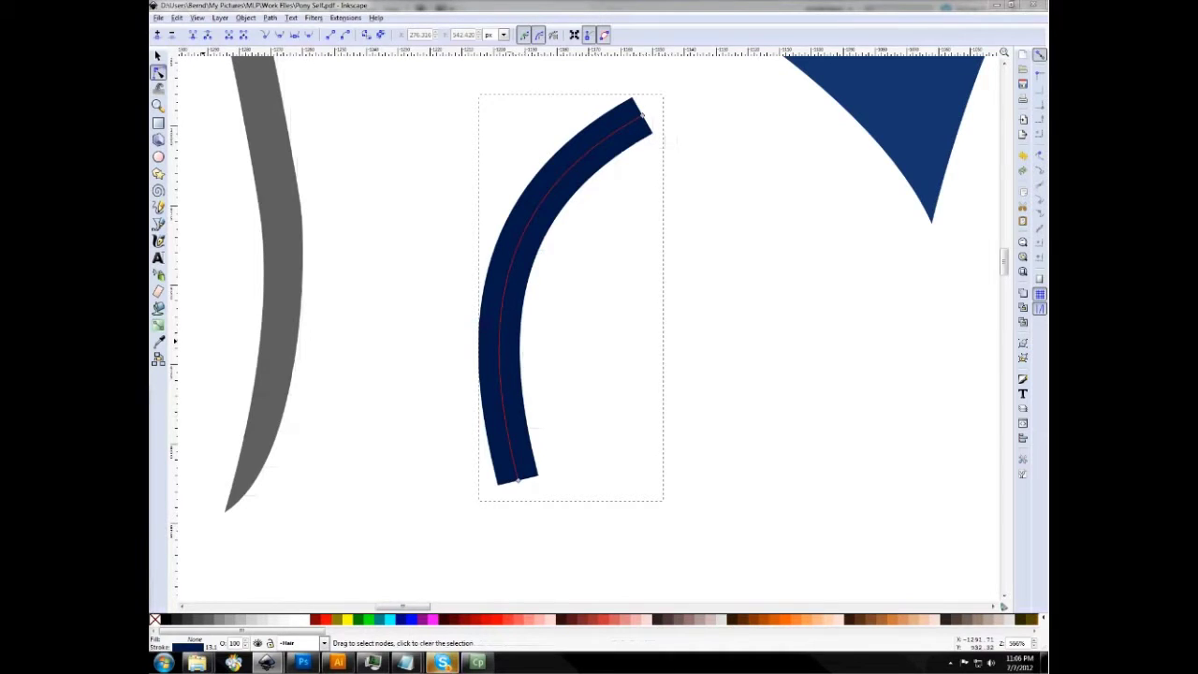
Step: Set the curved hair stroke's width first to 40 px and finally to 10 px in Fill and Stroke
key("ctrl+shift+f")
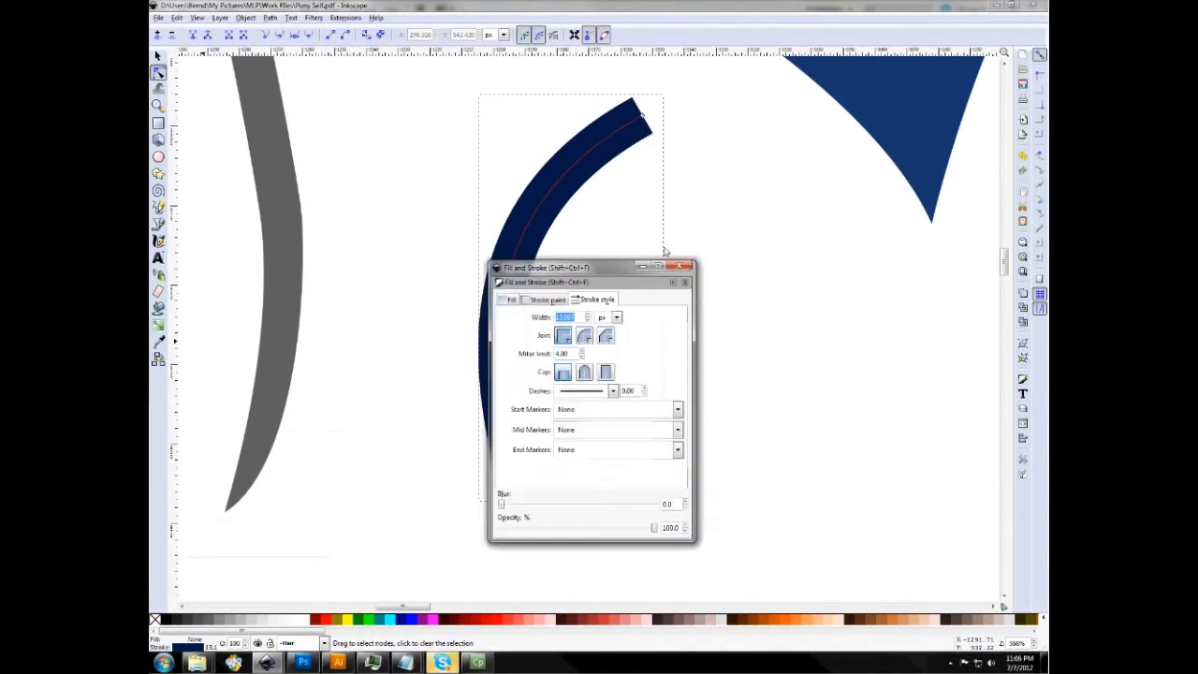
left_click_drag(660, 267, 868, 207)
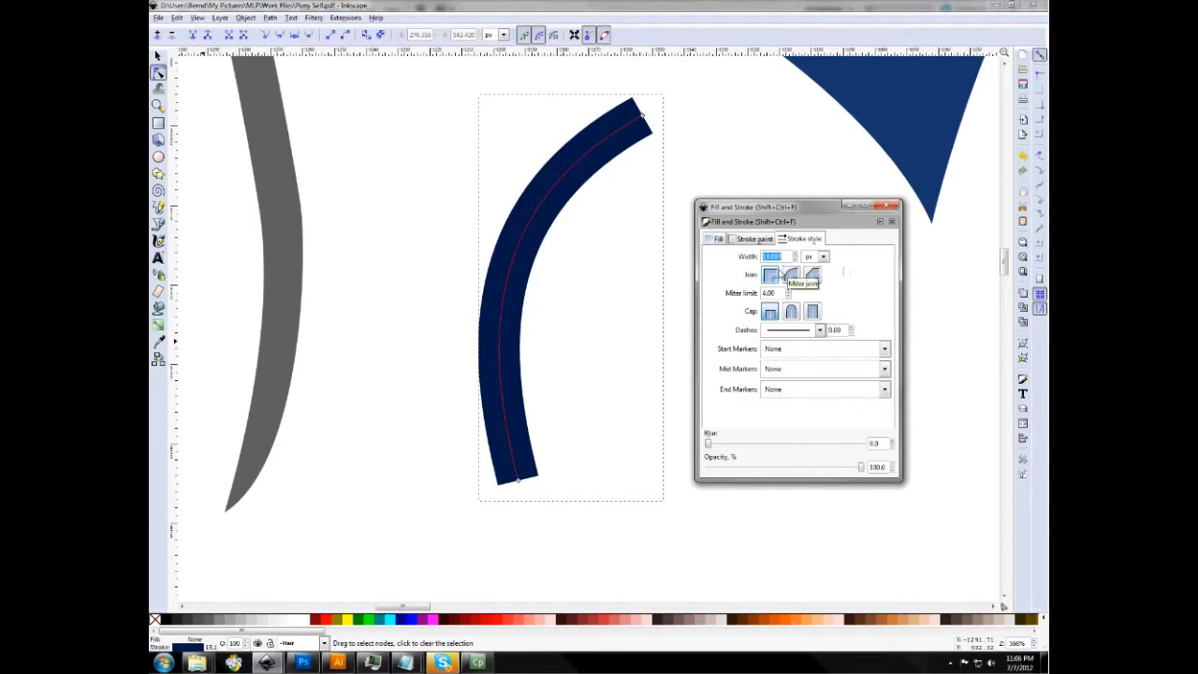
type("40")
key("Return")
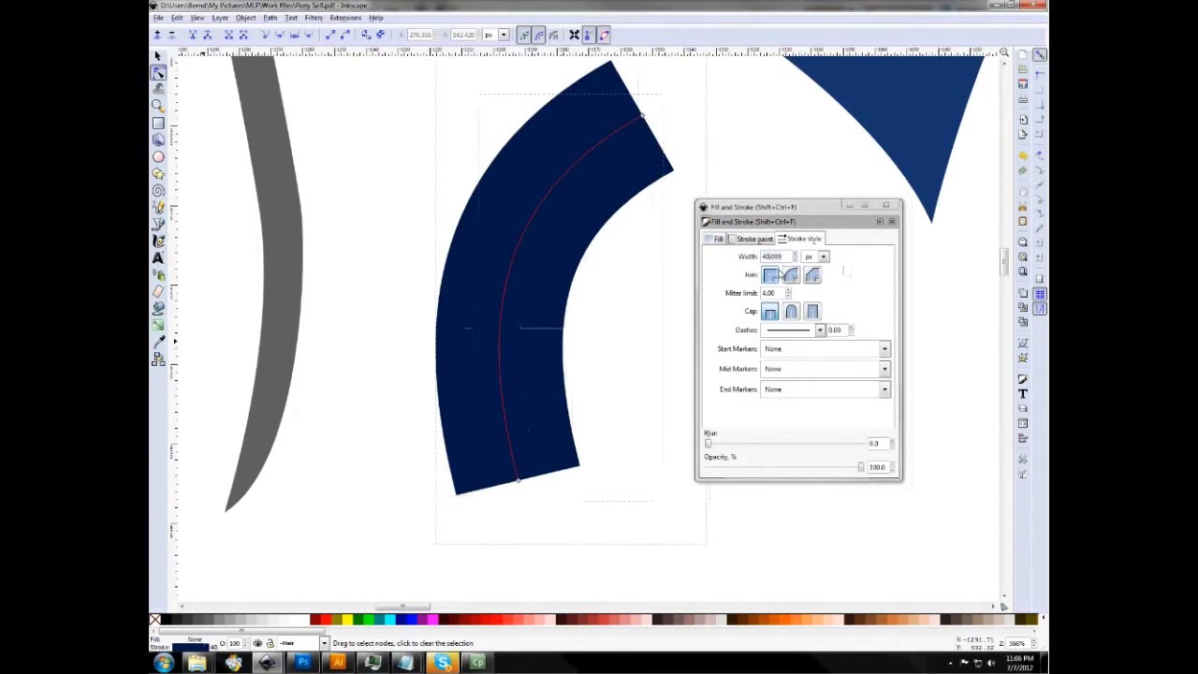
left_click_drag(785, 256, 734, 258)
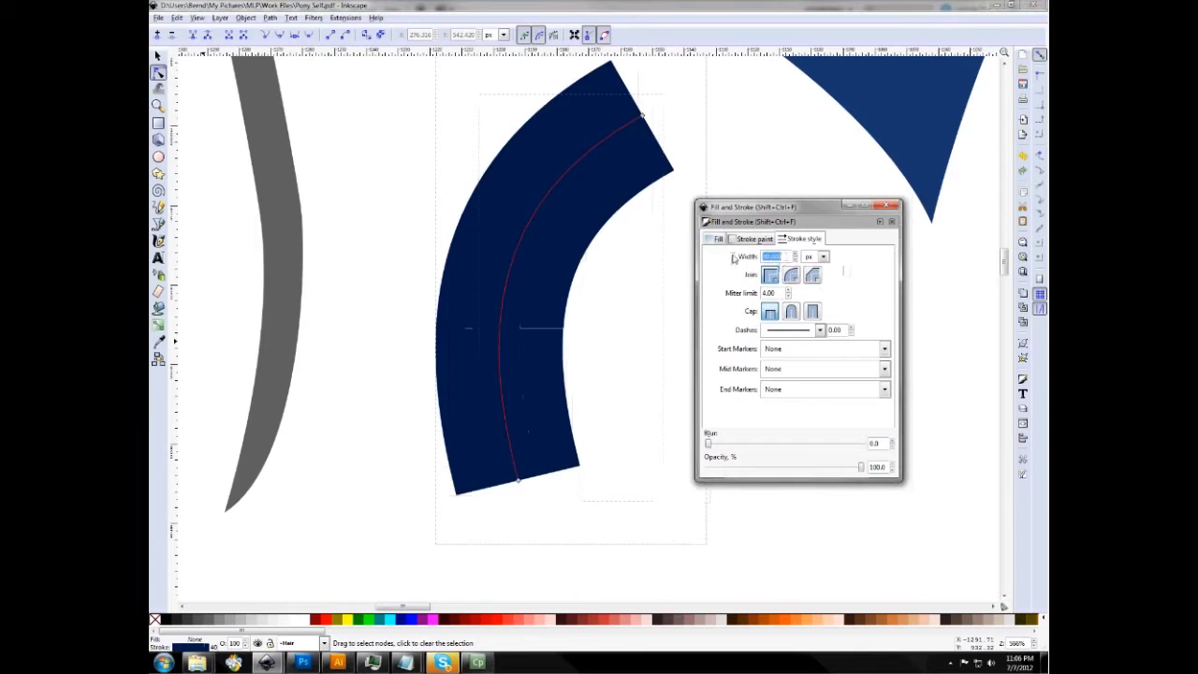
type("10")
key("Return")
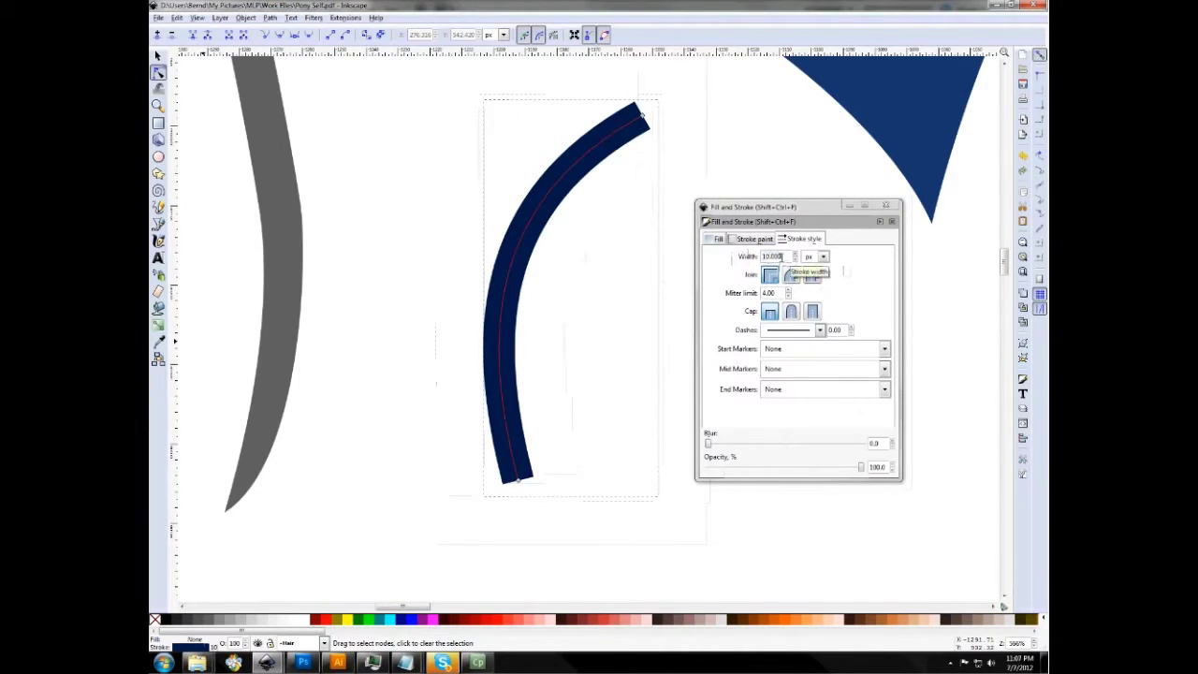
left_click_drag(782, 256, 758, 249)
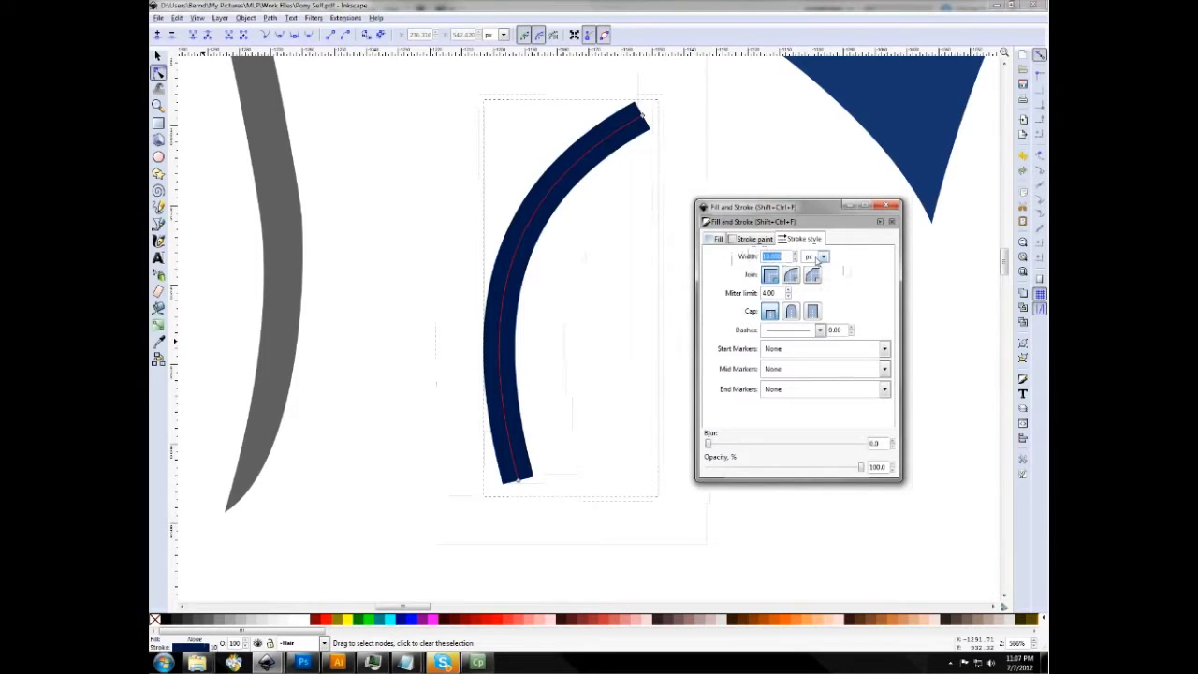
Step: Open the dark blue top hair fill for node editing, keeping the Fill and Stroke dialog clear of it
left_click(370, 213)
left_click_drag(370, 223, 229, 354)
scroll(476, 209, "down", 3)
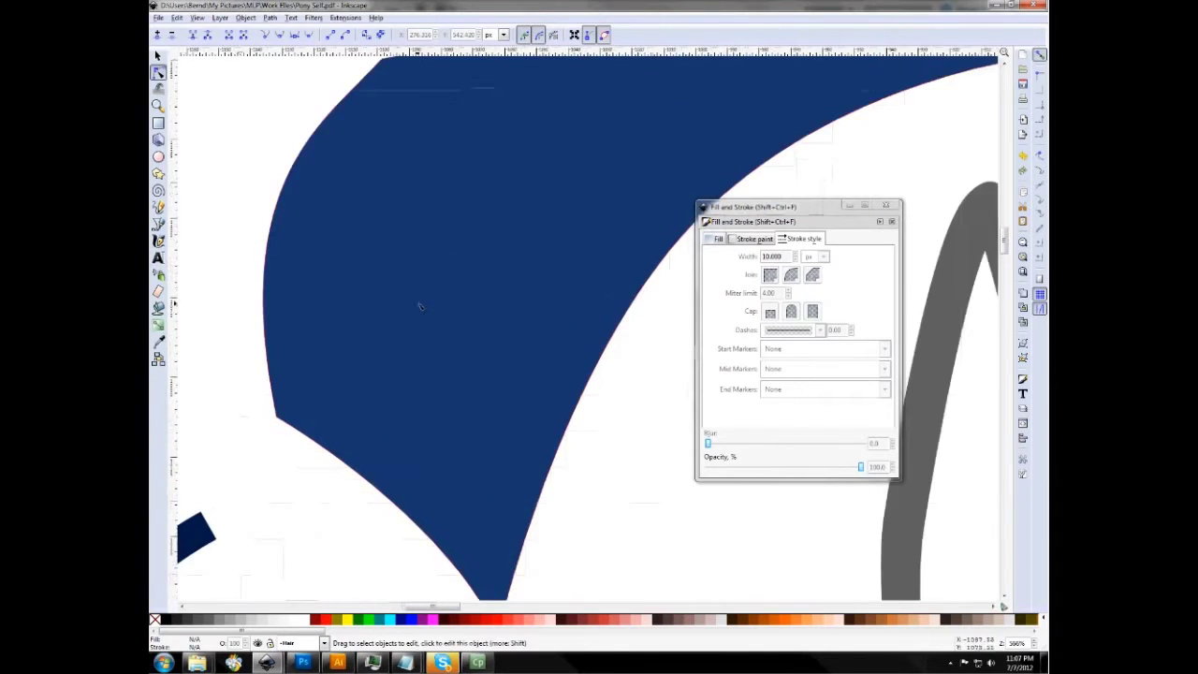
left_click_drag(798, 216, 831, 222)
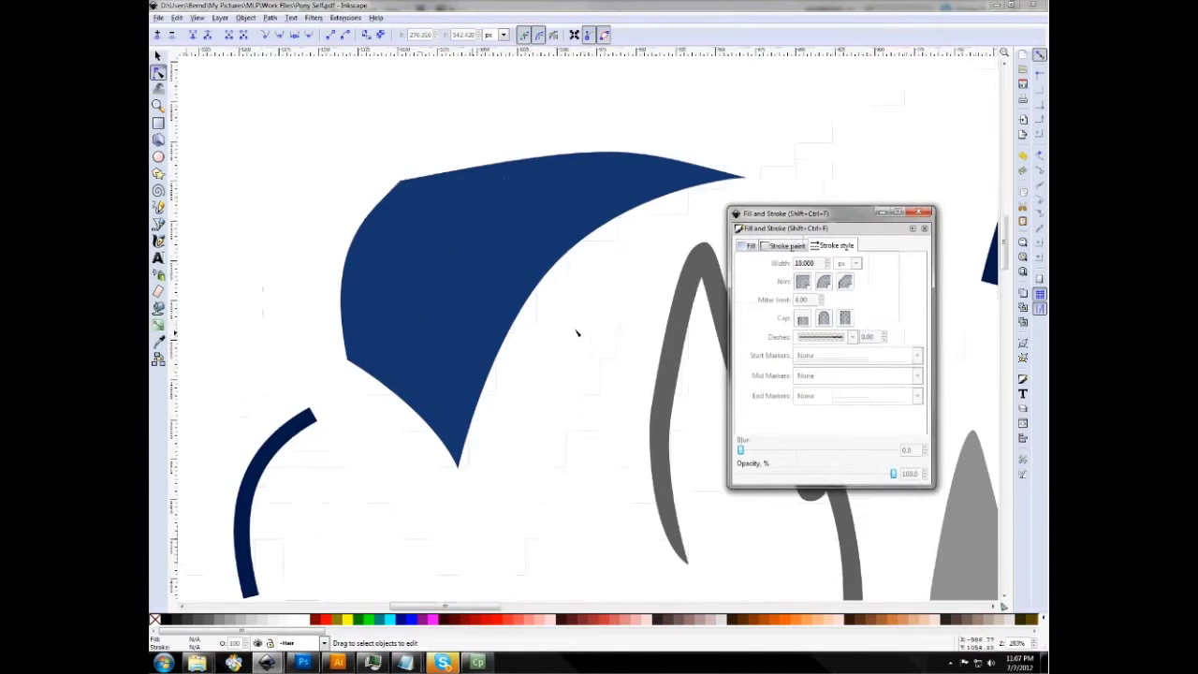
left_click(487, 309)
scroll(549, 334, "up", 3)
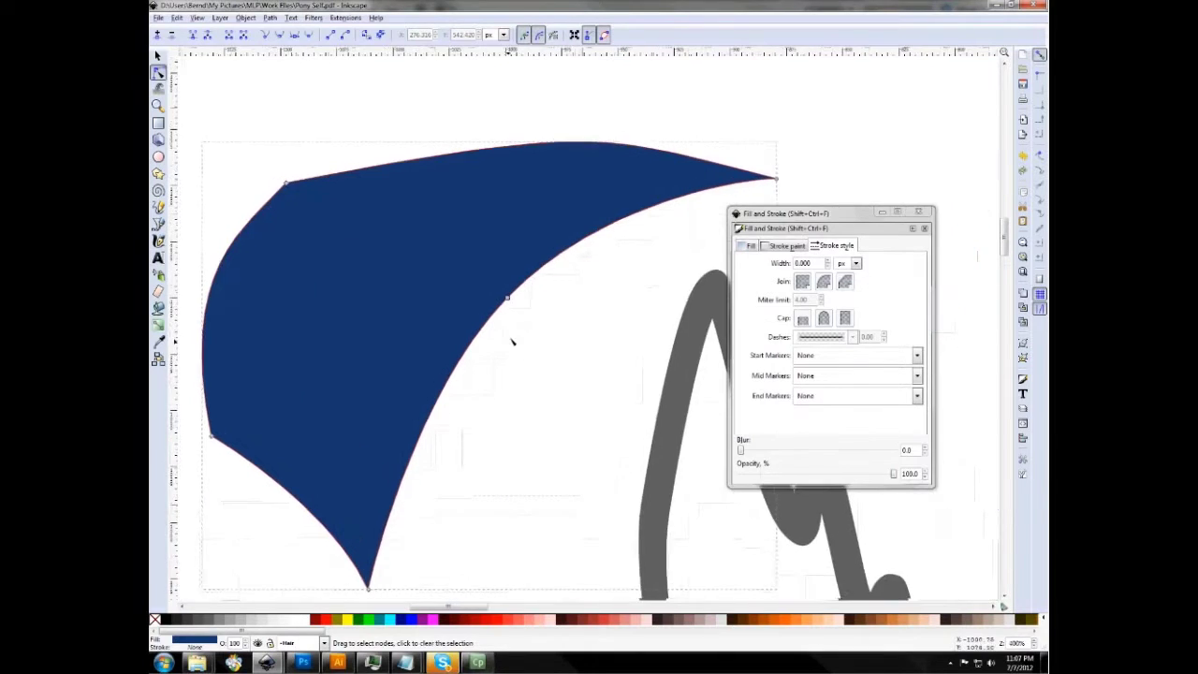
scroll(512, 341, "down", 1)
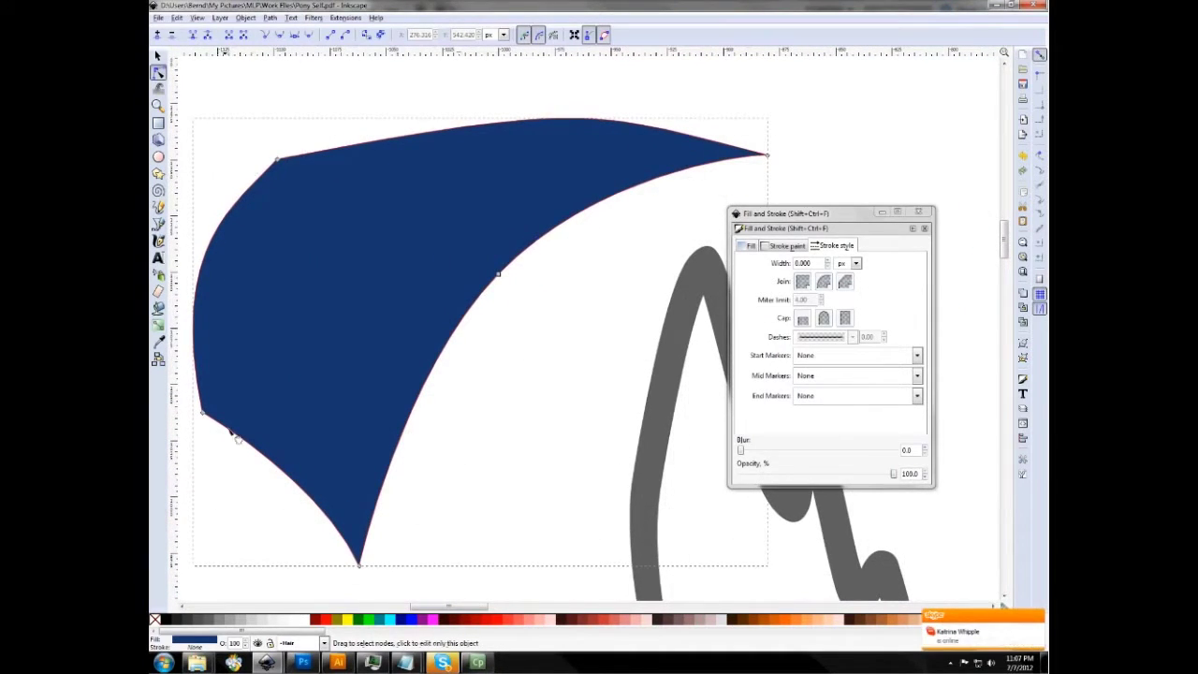
Step: Reshape the top hair fill's inner edge into an S-bend by moving its middle node inward and swinging that node's handles
left_click(360, 565)
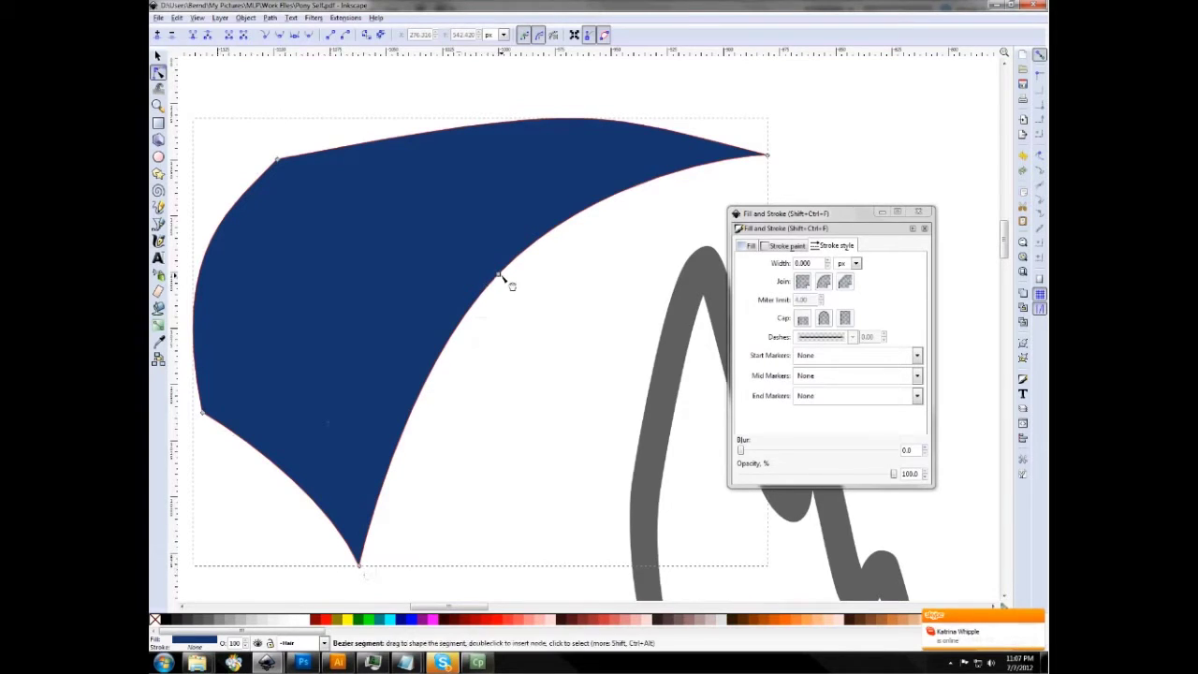
left_click_drag(500, 276, 471, 262)
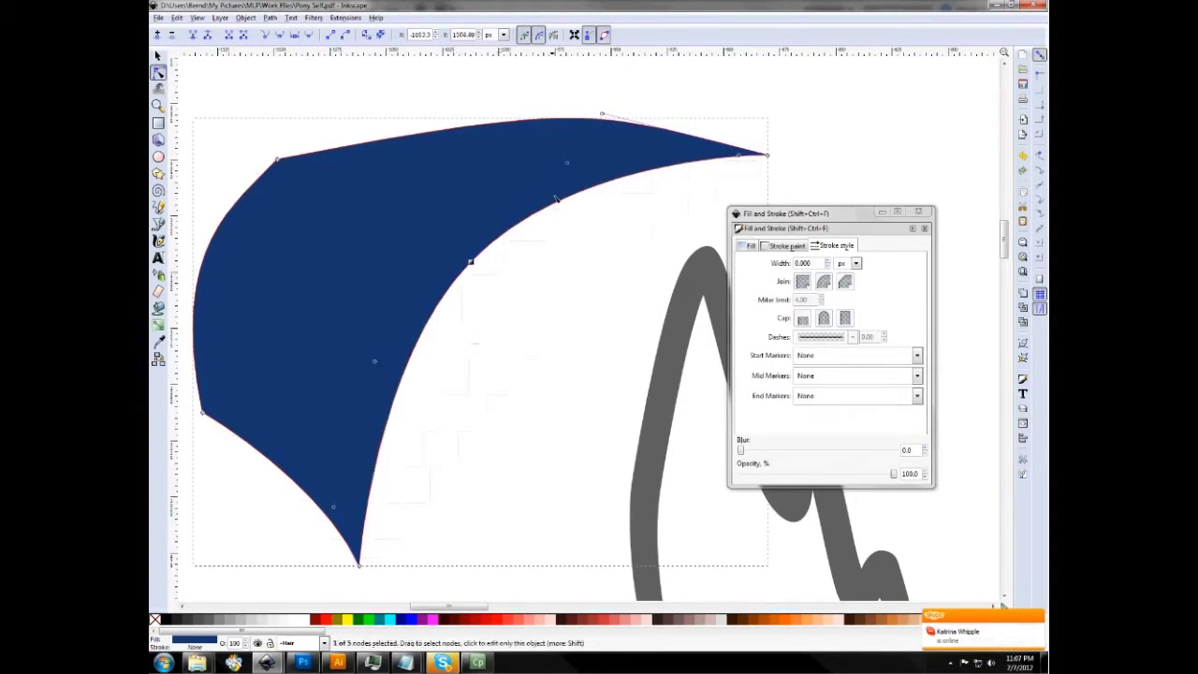
left_click_drag(577, 161, 544, 186)
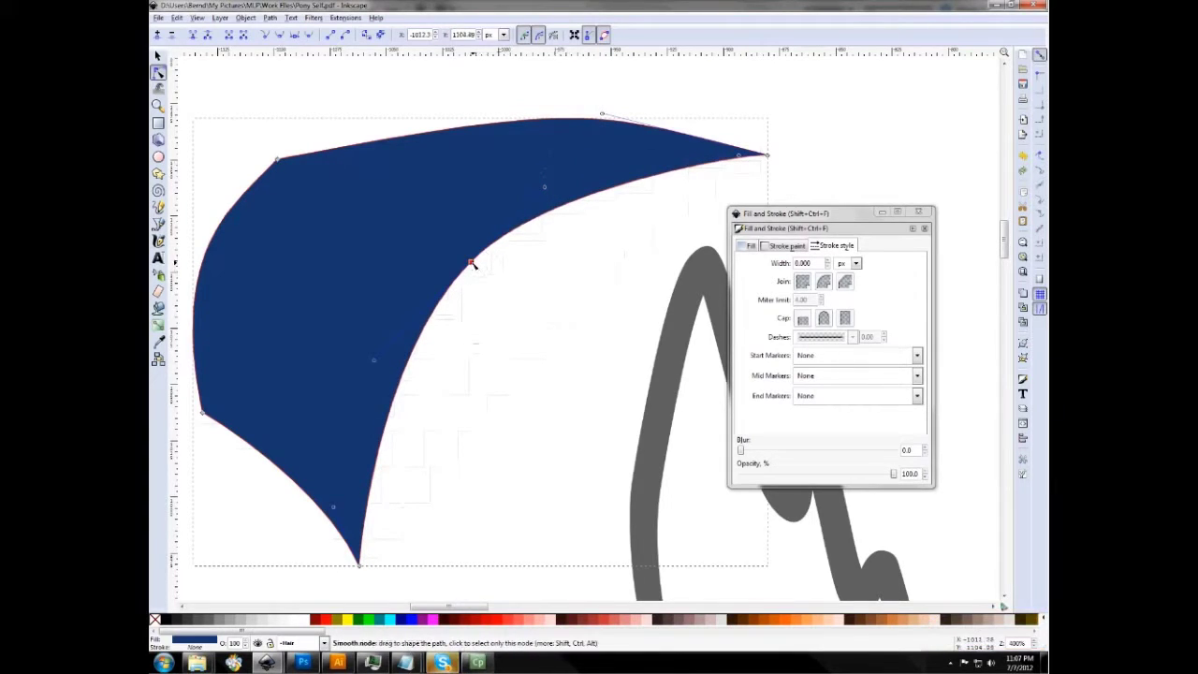
left_click_drag(473, 263, 594, 268)
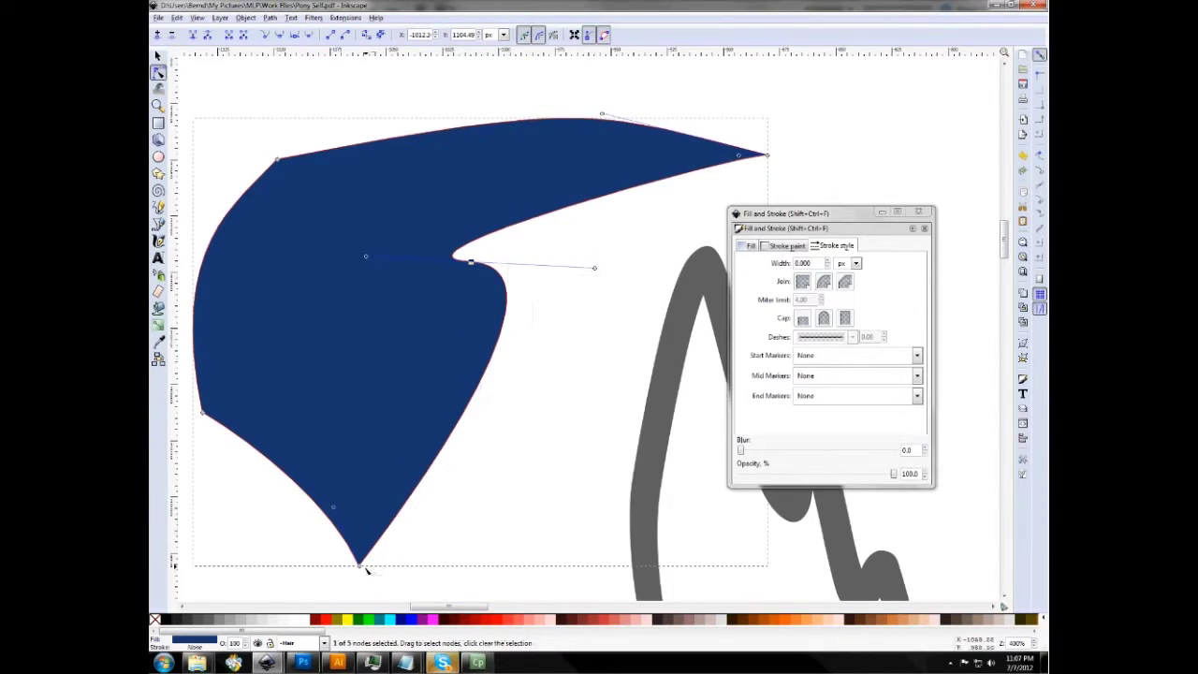
left_click_drag(503, 374, 625, 280)
left_click(472, 263)
Step: Select the curved hair stroke and compare its centre-line path with the solid top hair fill
scroll(444, 260, "down", 2)
scroll(444, 260, "left", 3)
scroll(444, 259, "down", 2)
scroll(444, 260, "left", 3)
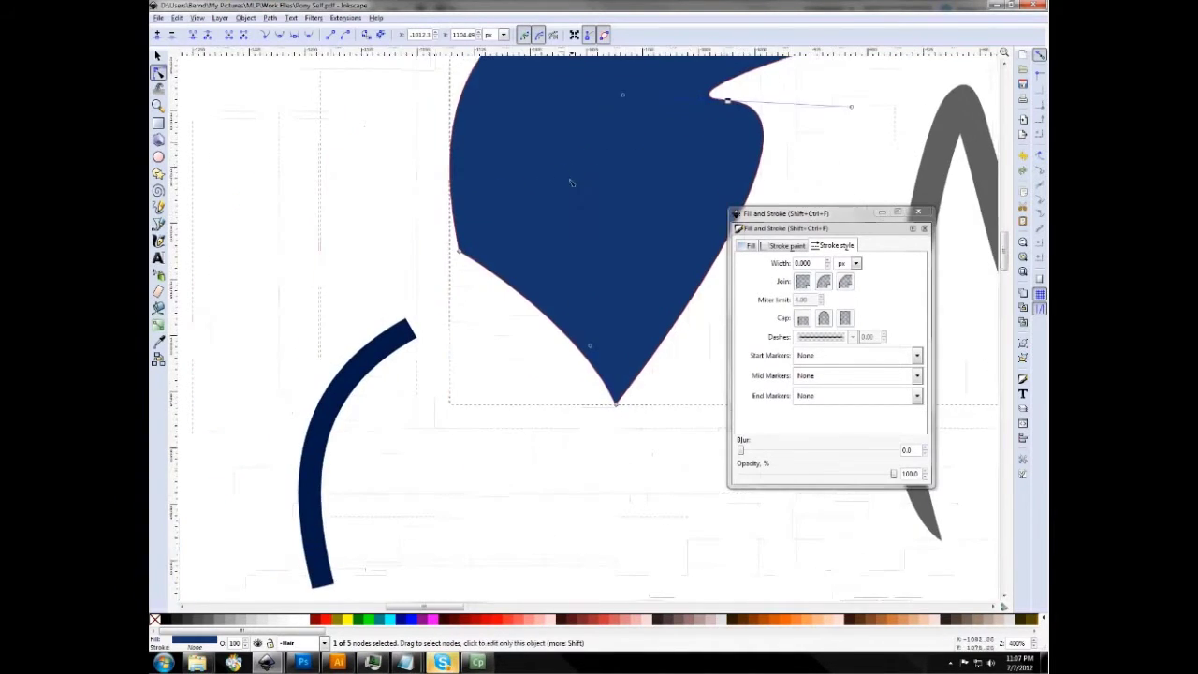
left_click(375, 360)
scroll(502, 287, "up", 3)
scroll(502, 286, "right", 4)
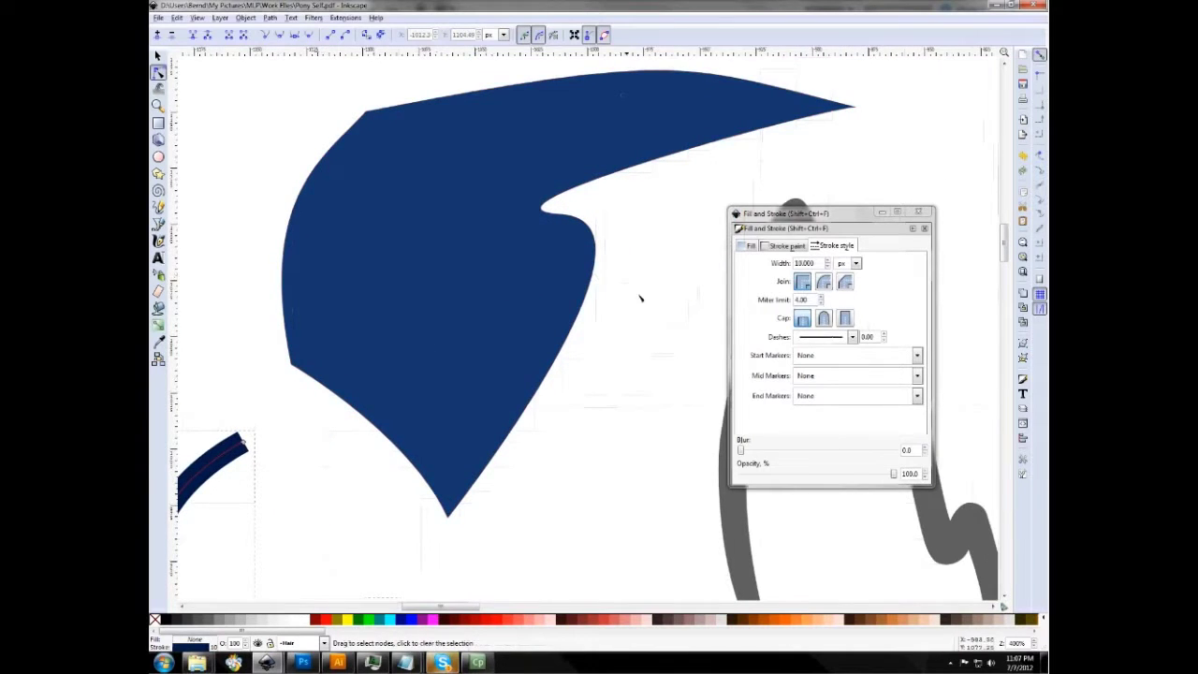
scroll(599, 351, "down", 3)
scroll(581, 356, "down", 2)
scroll(600, 355, "left", 6)
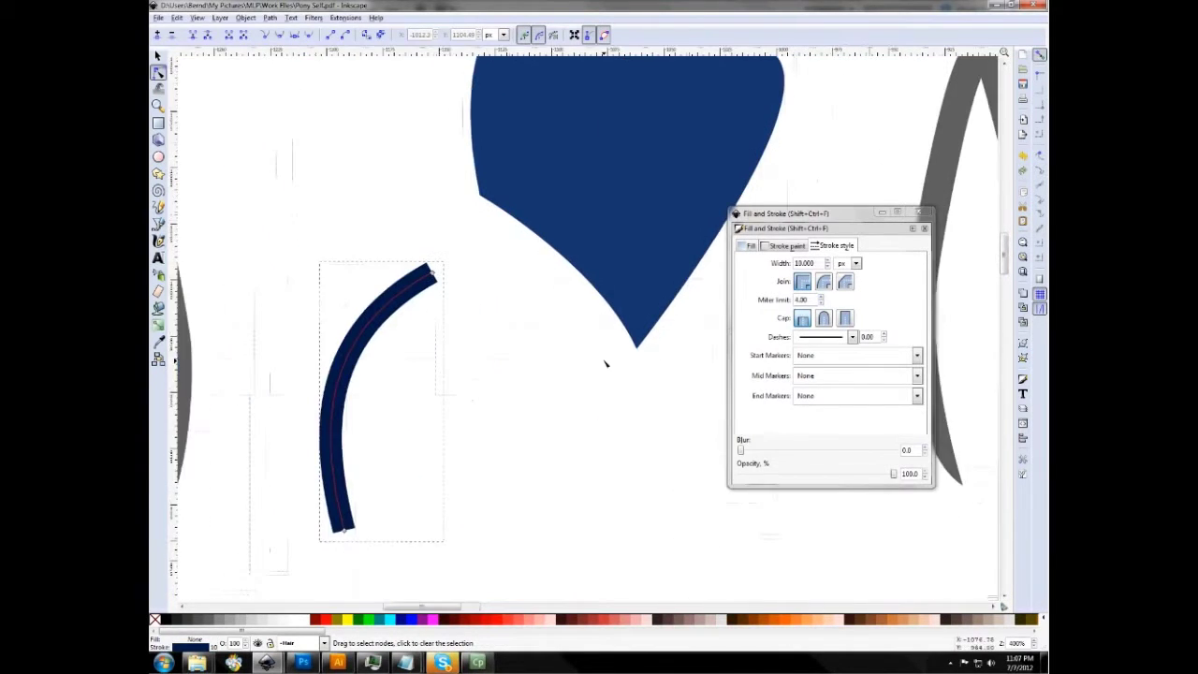
Step: Convert the curved hair stroke's outline into an editable filled shape with Stroke to Path
scroll(715, 367, "left", 6)
scroll(715, 367, "down", 2)
scroll(715, 367, "up", 1, "ctrl")
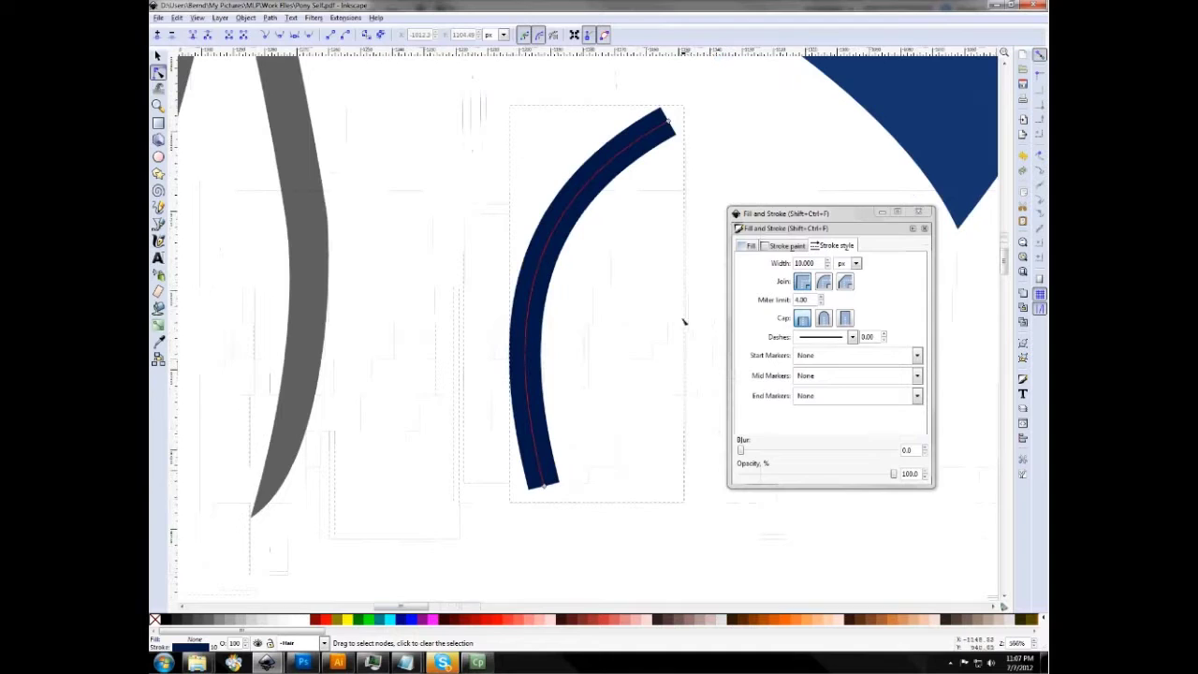
scroll(578, 363, "up", 2, "ctrl")
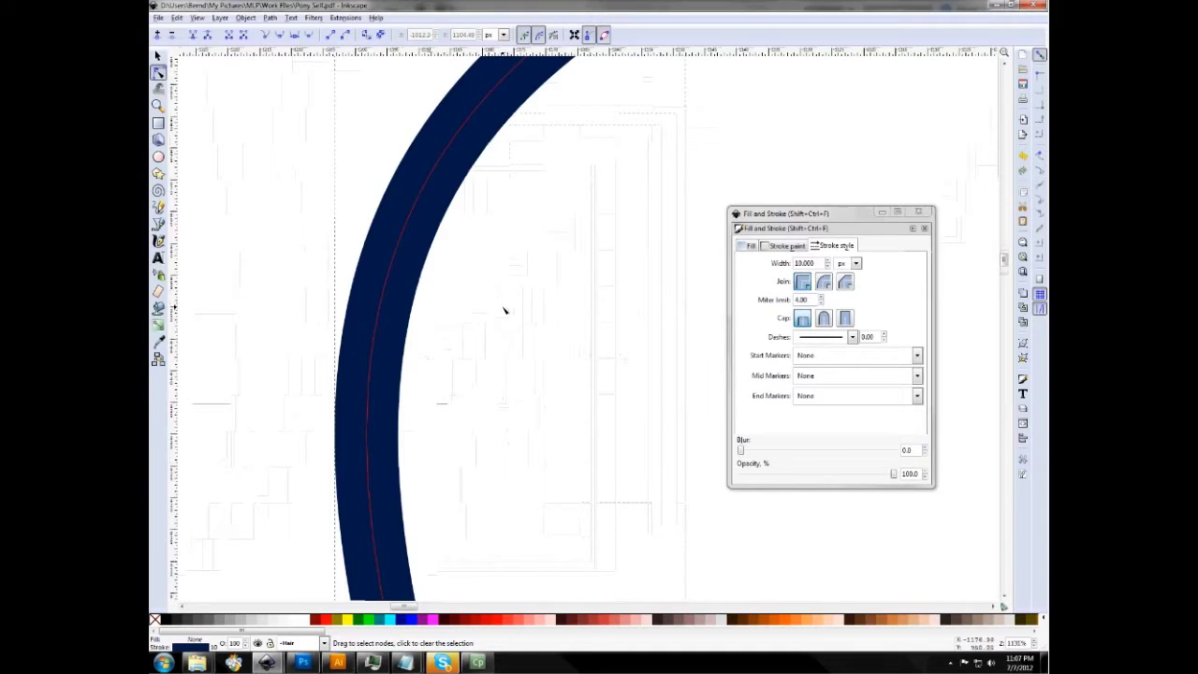
left_click(245, 18)
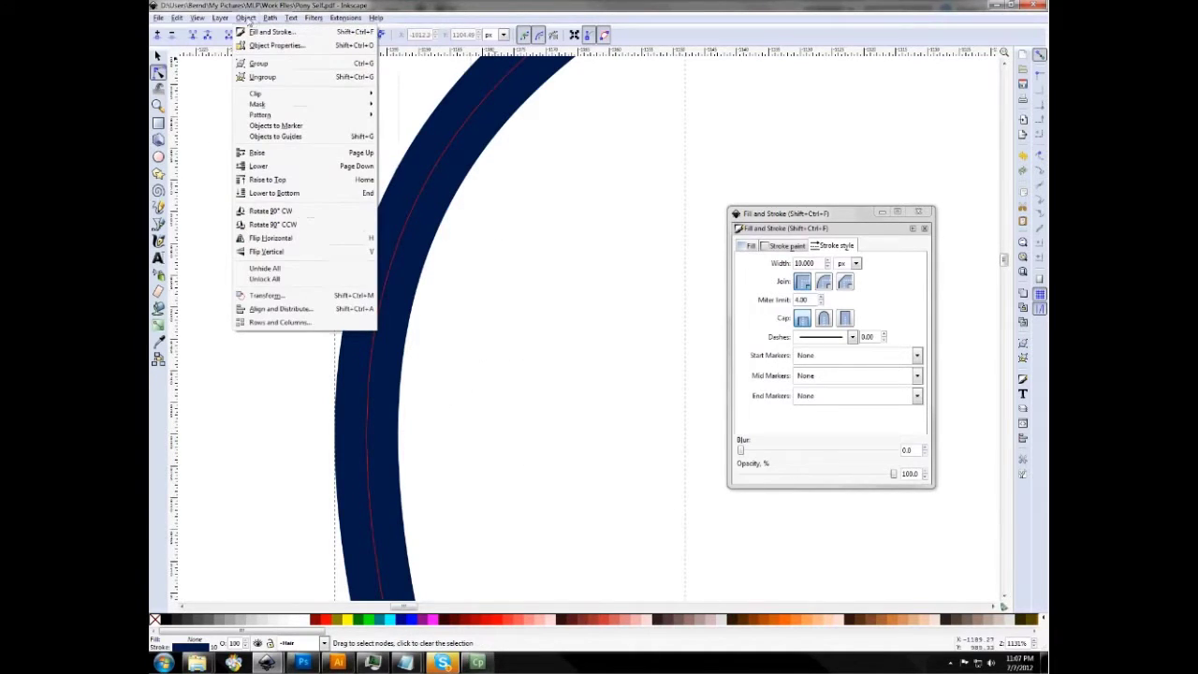
mouse_move(269, 19)
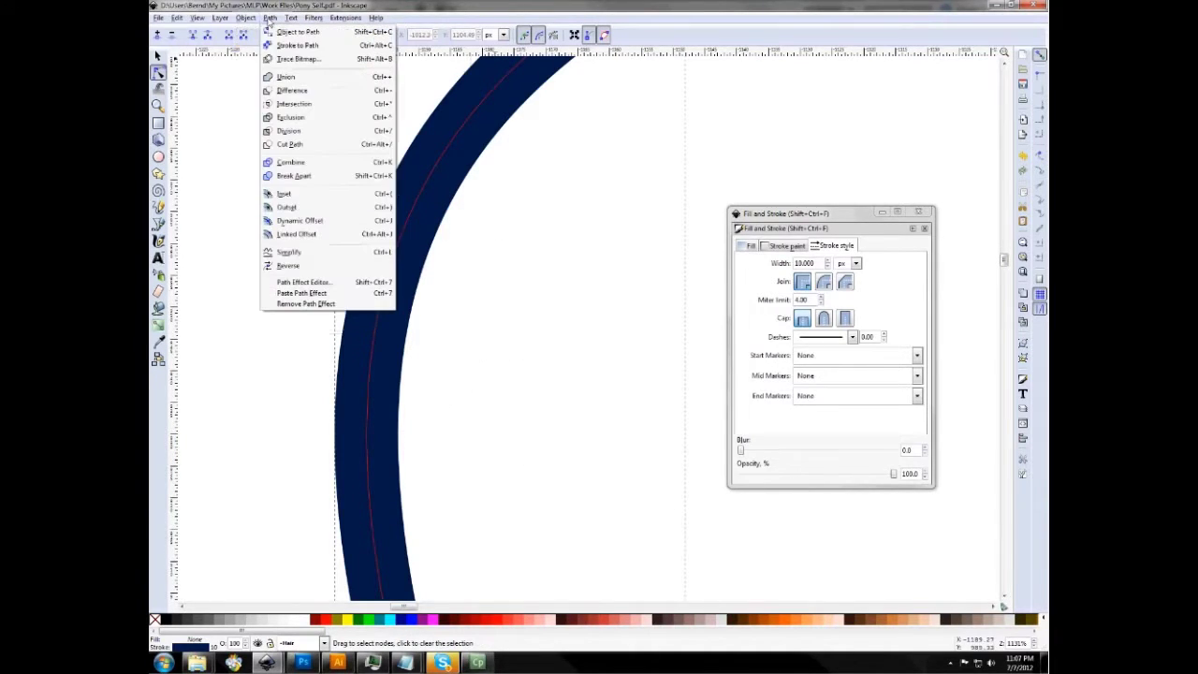
left_click(322, 46)
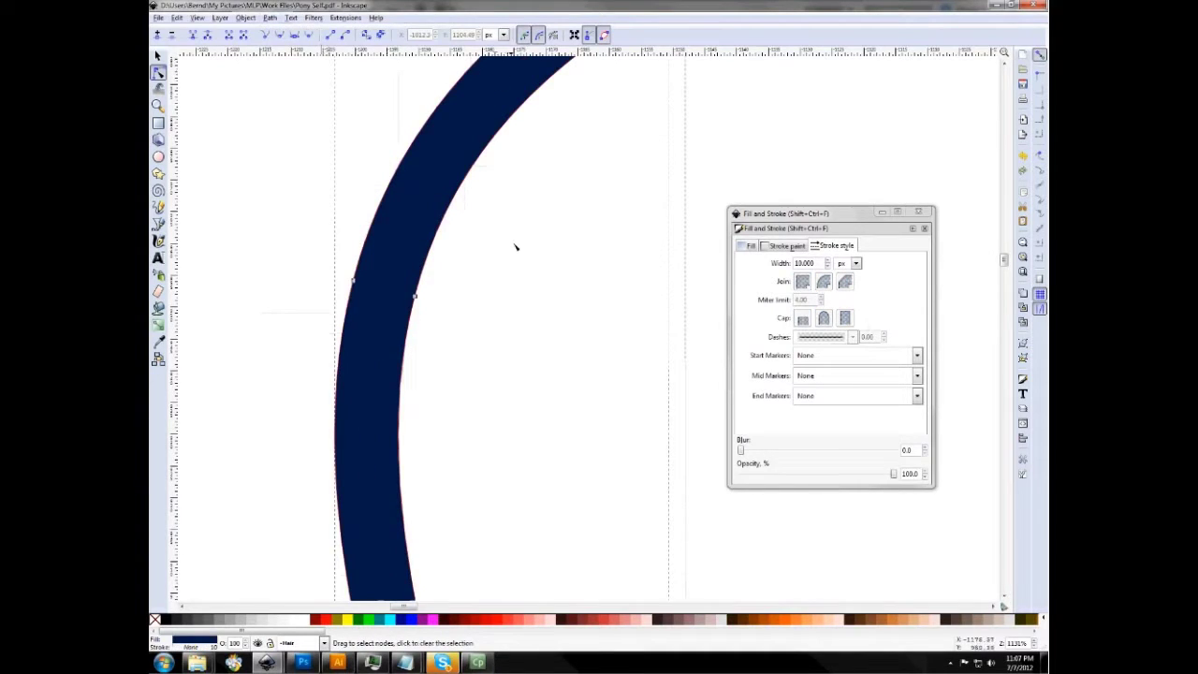
key("3")
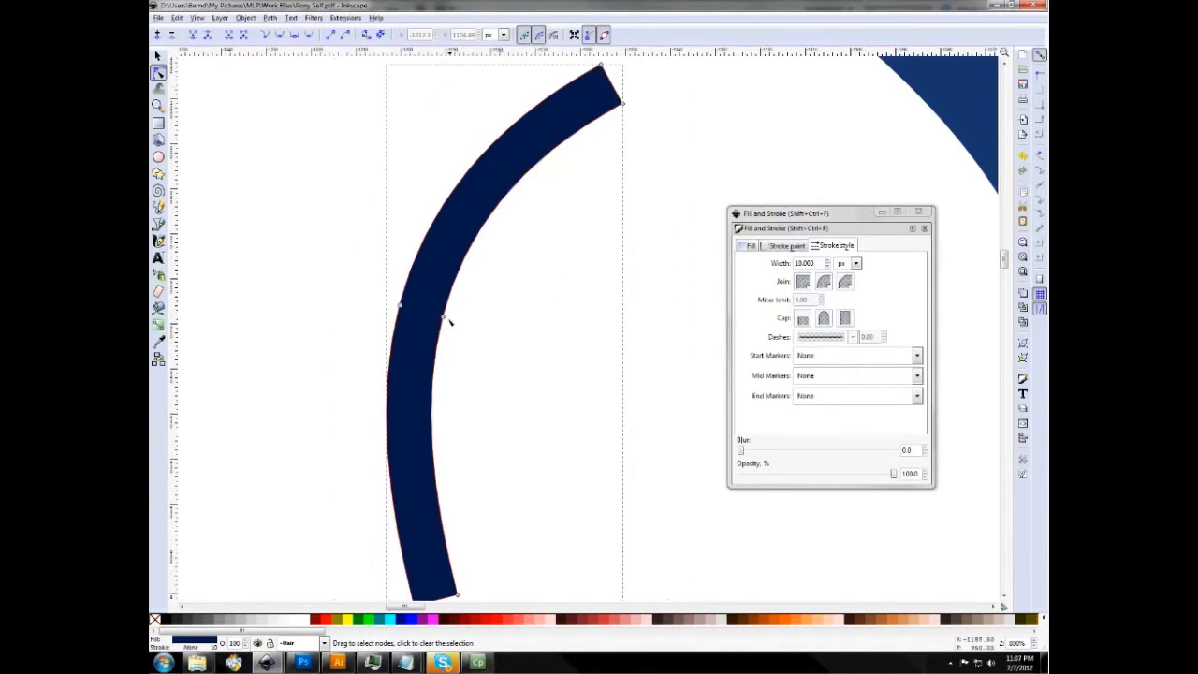
Step: Pull the converted hair stroke's inner middle node outward and bend the edge above it with the node's handle
left_click(444, 318)
left_click_drag(444, 318, 530, 328)
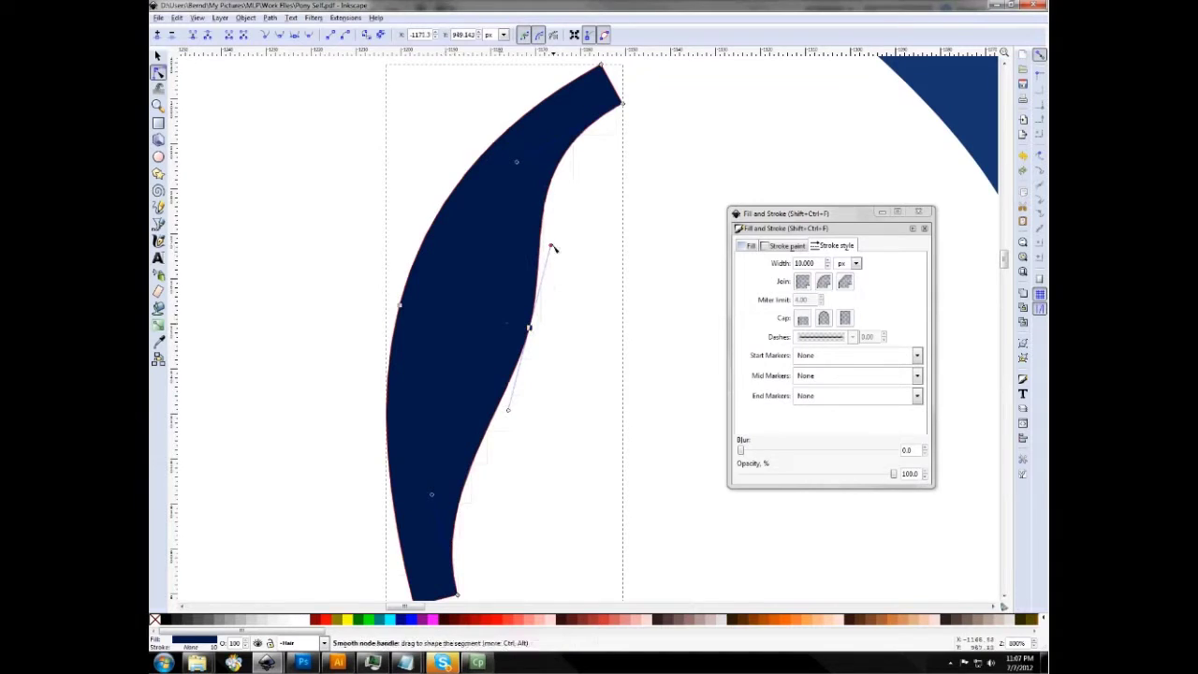
left_click_drag(553, 246, 615, 375)
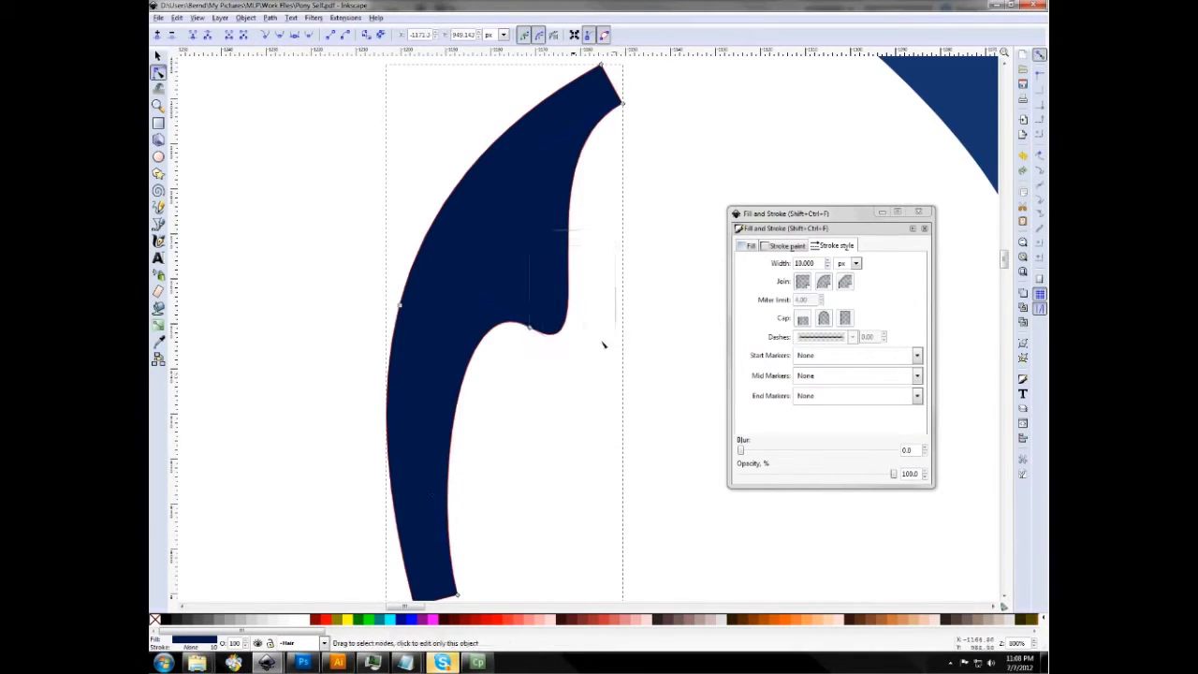
left_click(616, 375, "shift")
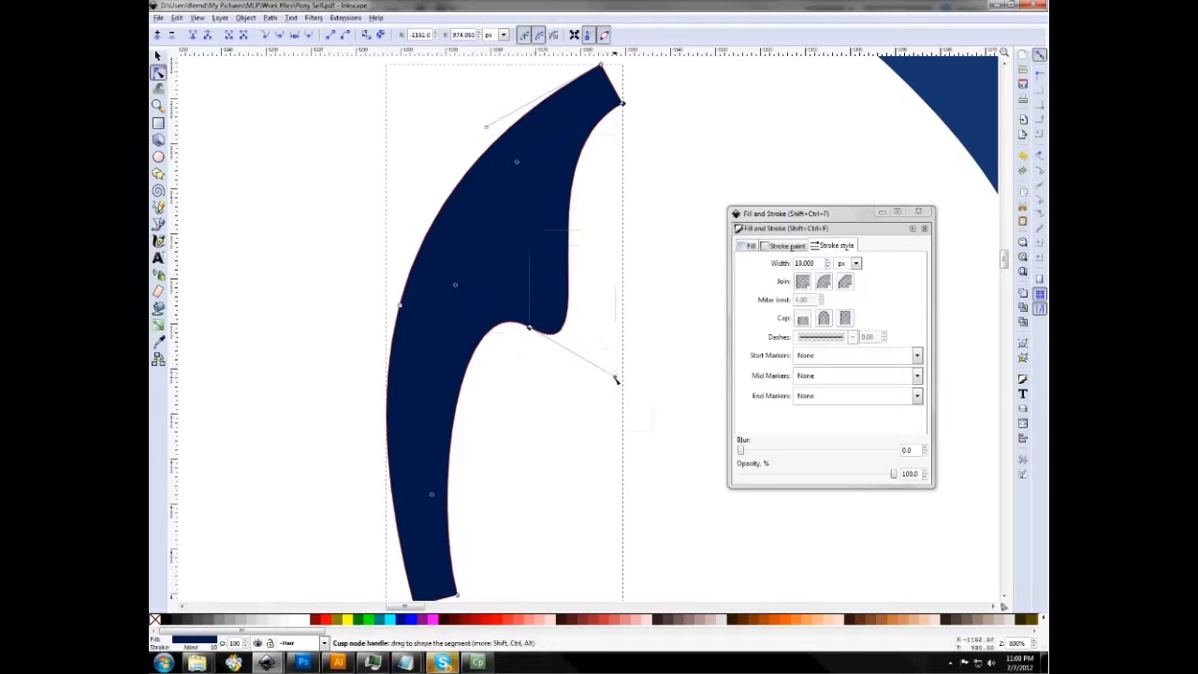
left_click_drag(615, 376, 511, 251)
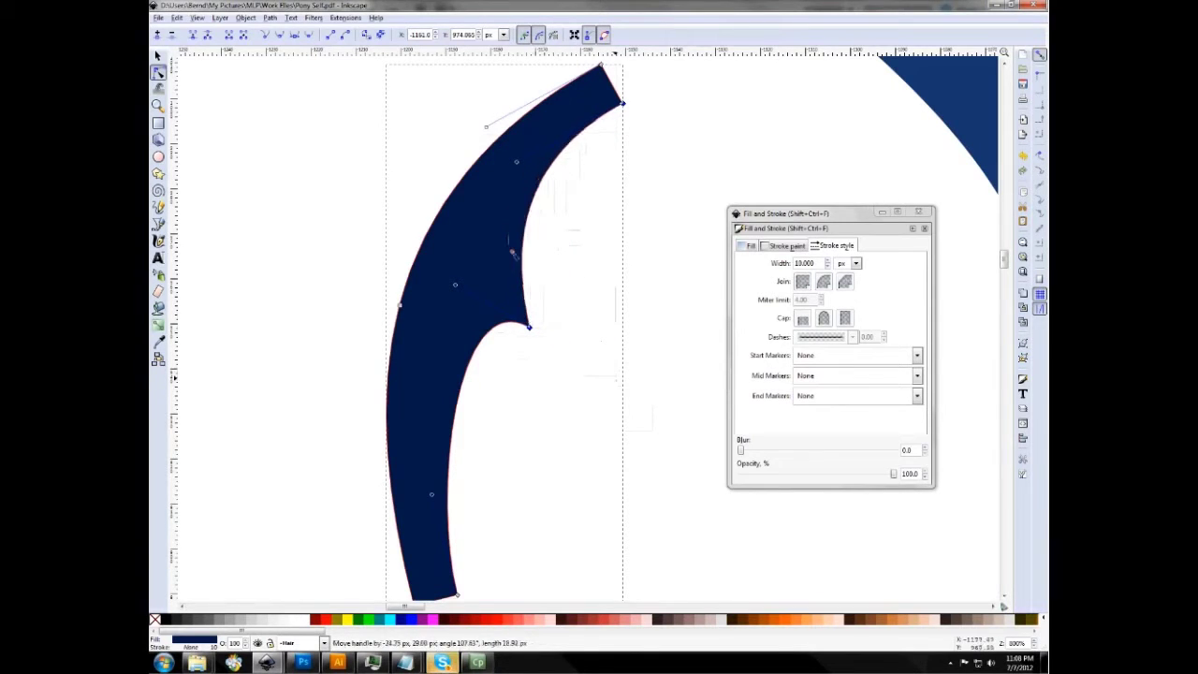
Step: Make the inner middle node smooth and swing its handle downward to form a hooked bulge on the inner edge
left_click(532, 329)
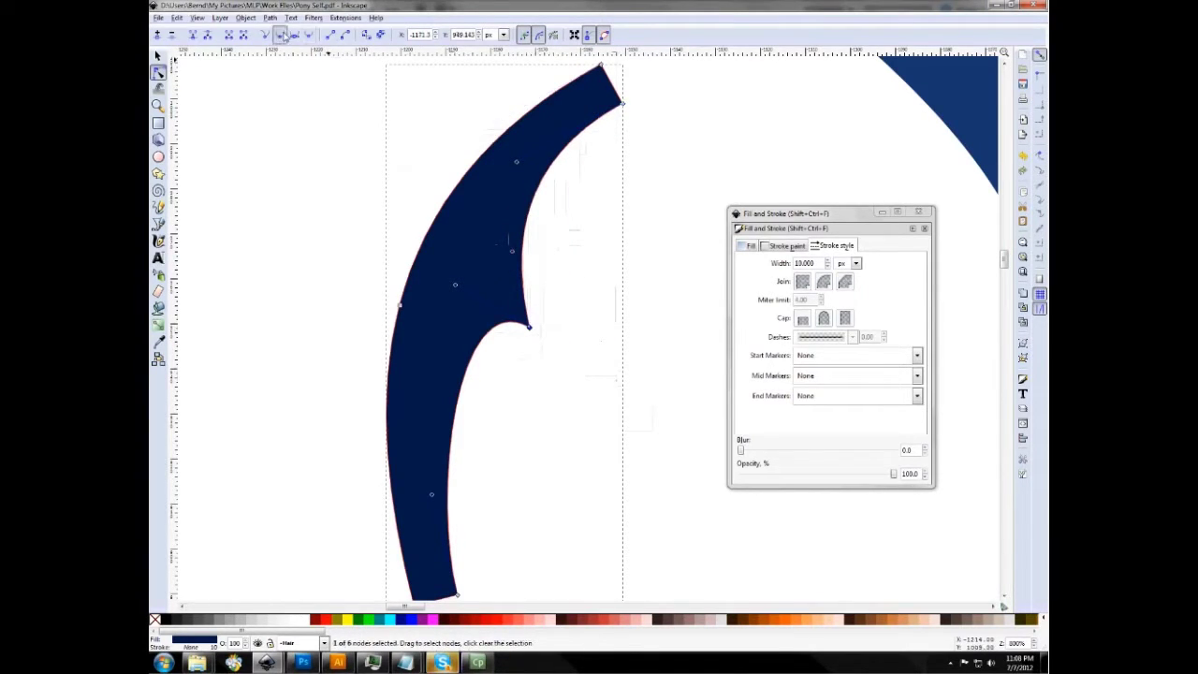
left_click(293, 35)
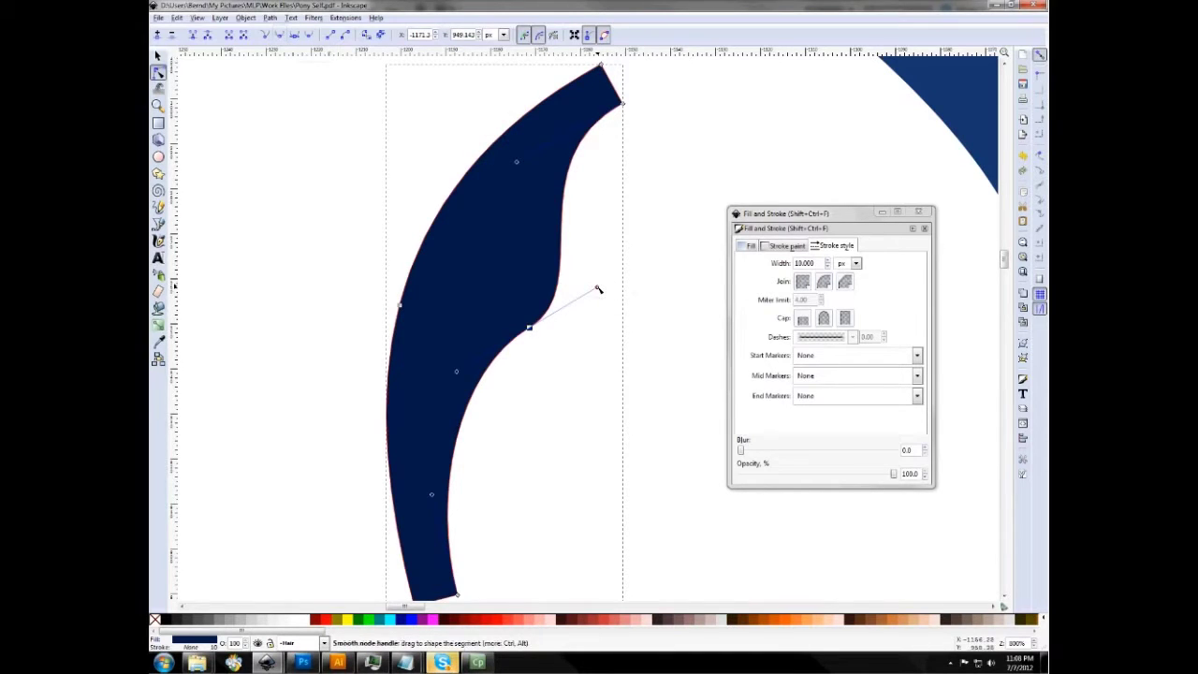
left_click_drag(597, 287, 623, 368)
left_click(636, 427)
scroll(635, 426, "down", 2, "ctrl")
scroll(655, 432, "down", 1)
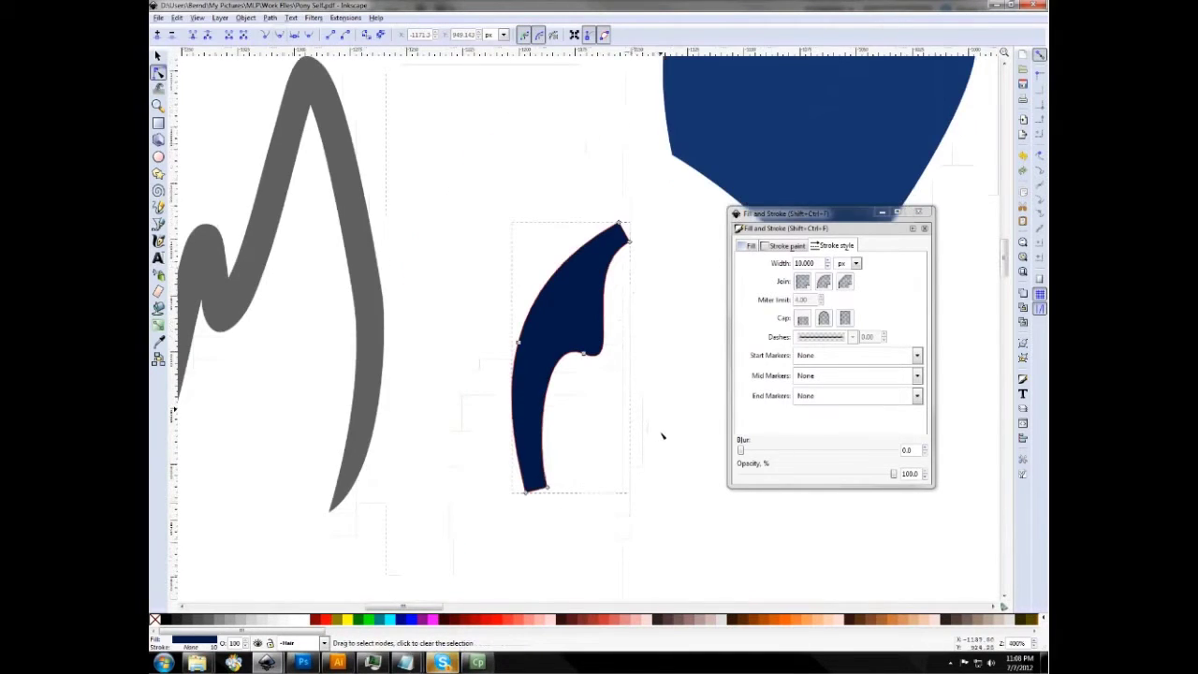
scroll(662, 435, "down", 1, "ctrl")
left_click(370, 315)
left_click(530, 270)
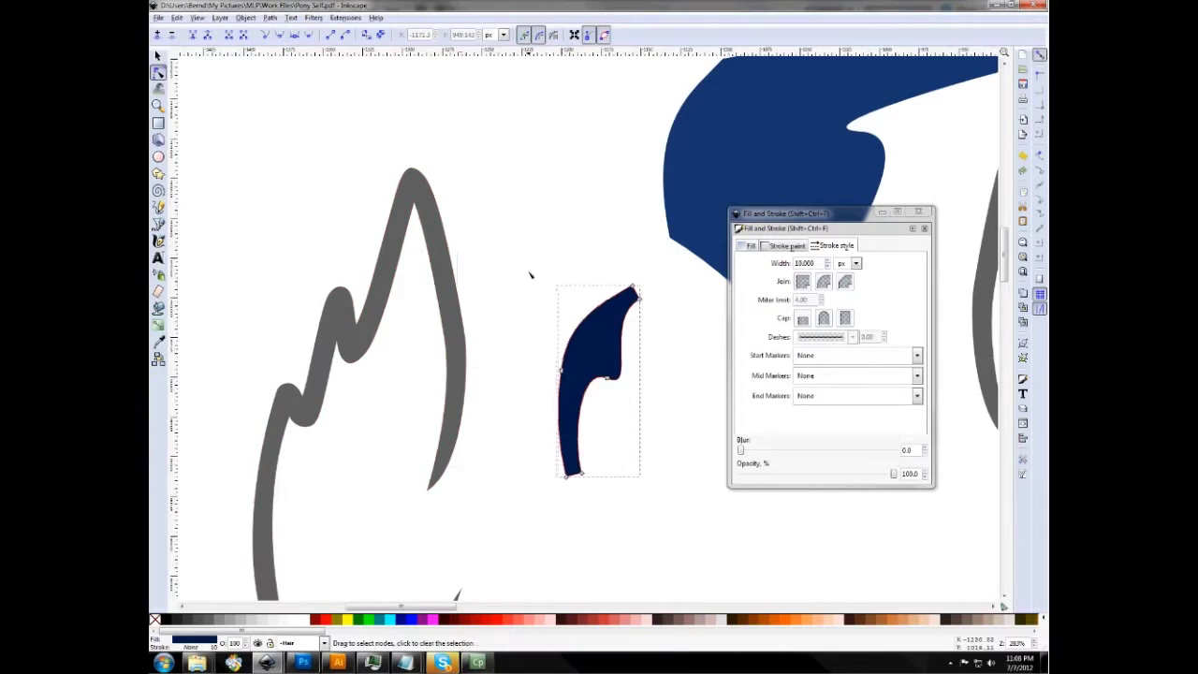
scroll(575, 281, "down", 1, "ctrl")
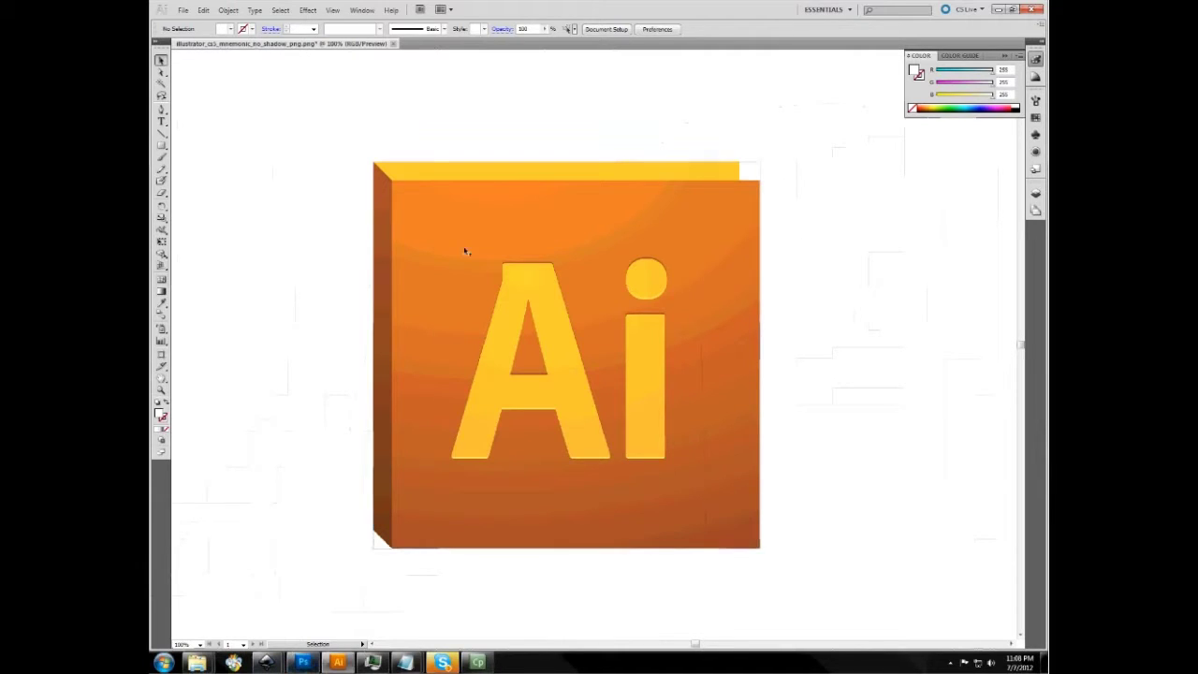
Step: Switch to Photoshop and hide the layer containing the Ps logo
left_click(306, 663)
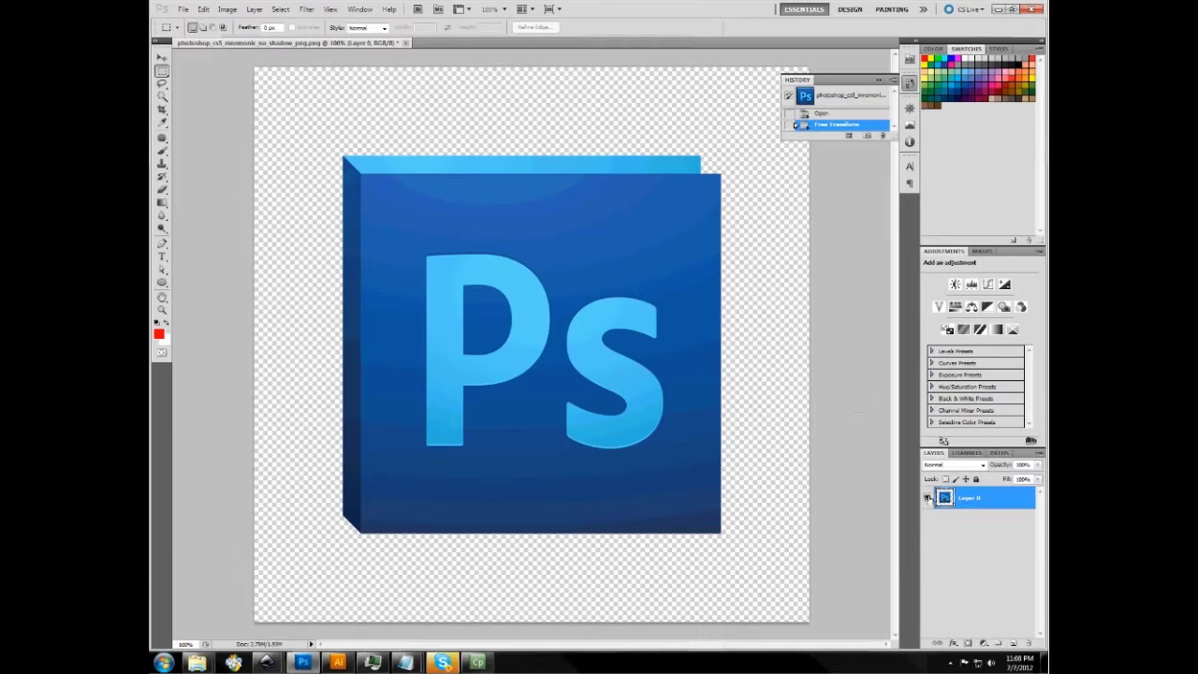
left_click(927, 498)
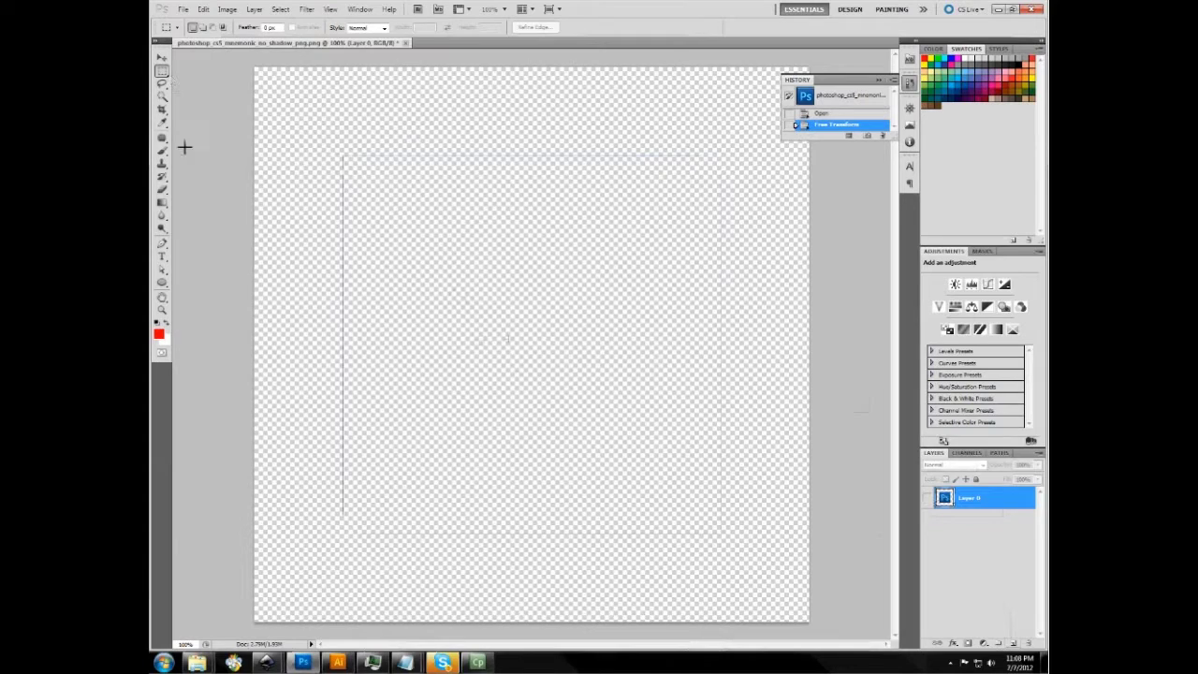
Step: Draw a closed red shape with curved edges in the upper part of the canvas with the Pen tool
left_click(163, 243)
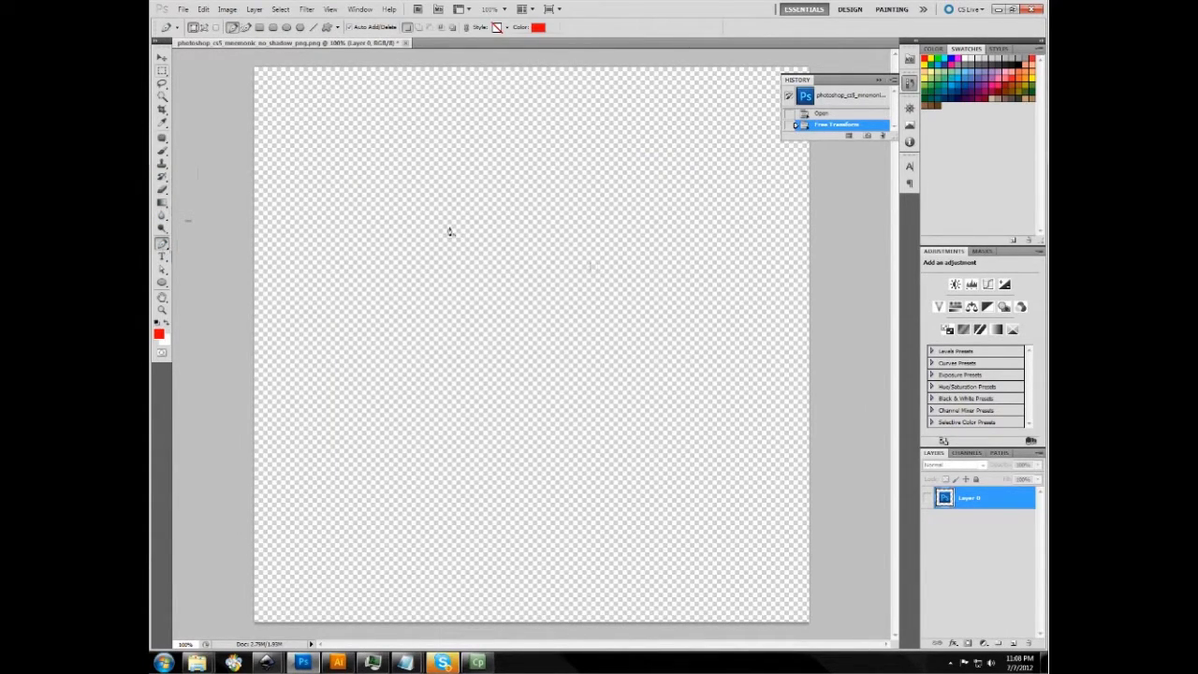
left_click_drag(392, 302, 395, 218)
left_click_drag(421, 174, 507, 168)
left_click_drag(602, 229, 404, 346)
left_click(393, 303)
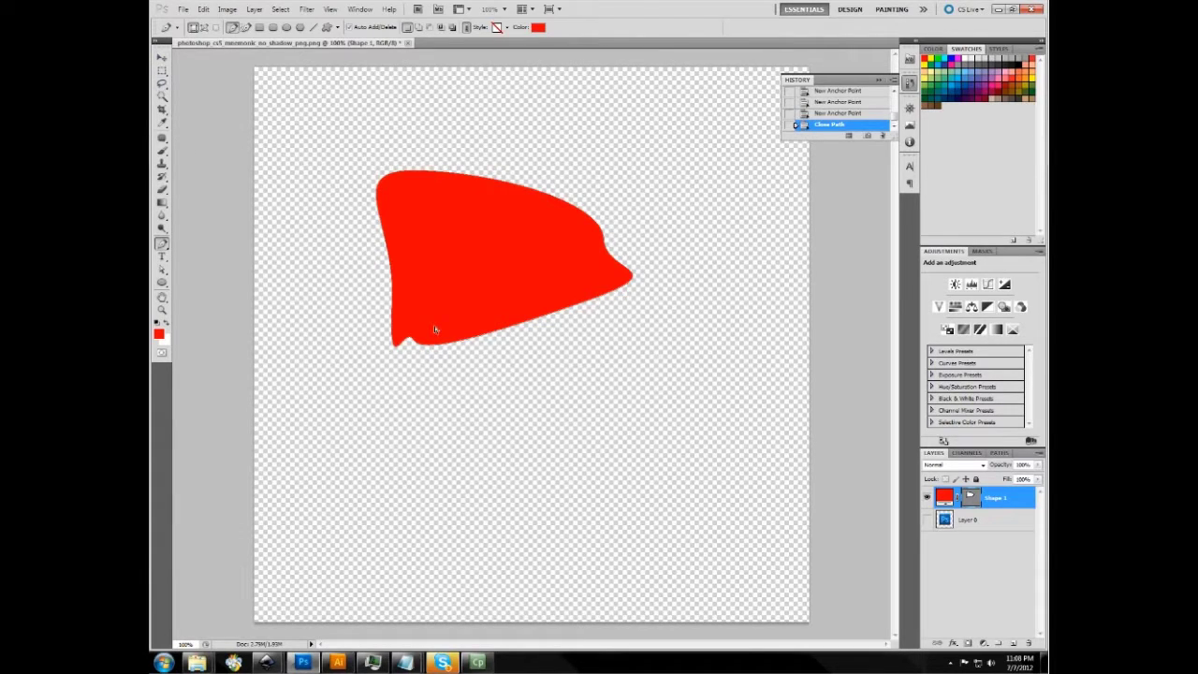
Step: Draw a closed, straight-edged red triangle below the curved shape with the Pen tool
left_click(409, 414)
left_click(662, 444)
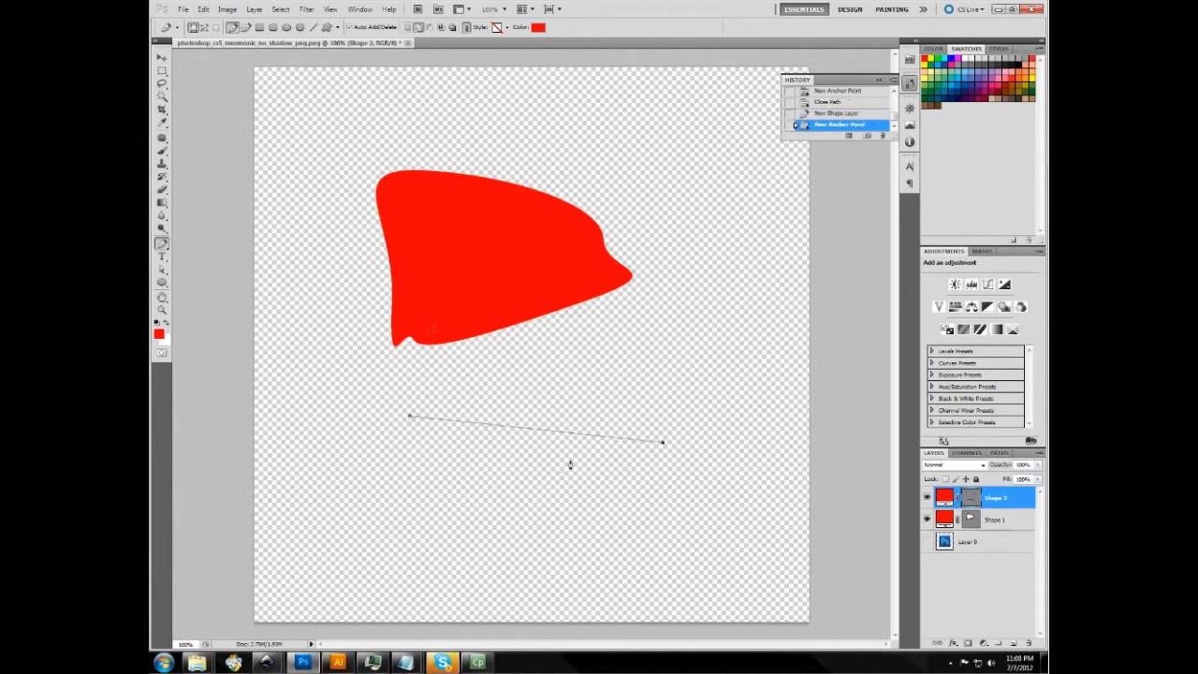
left_click(663, 479)
key("ctrl+z")
left_click(508, 516)
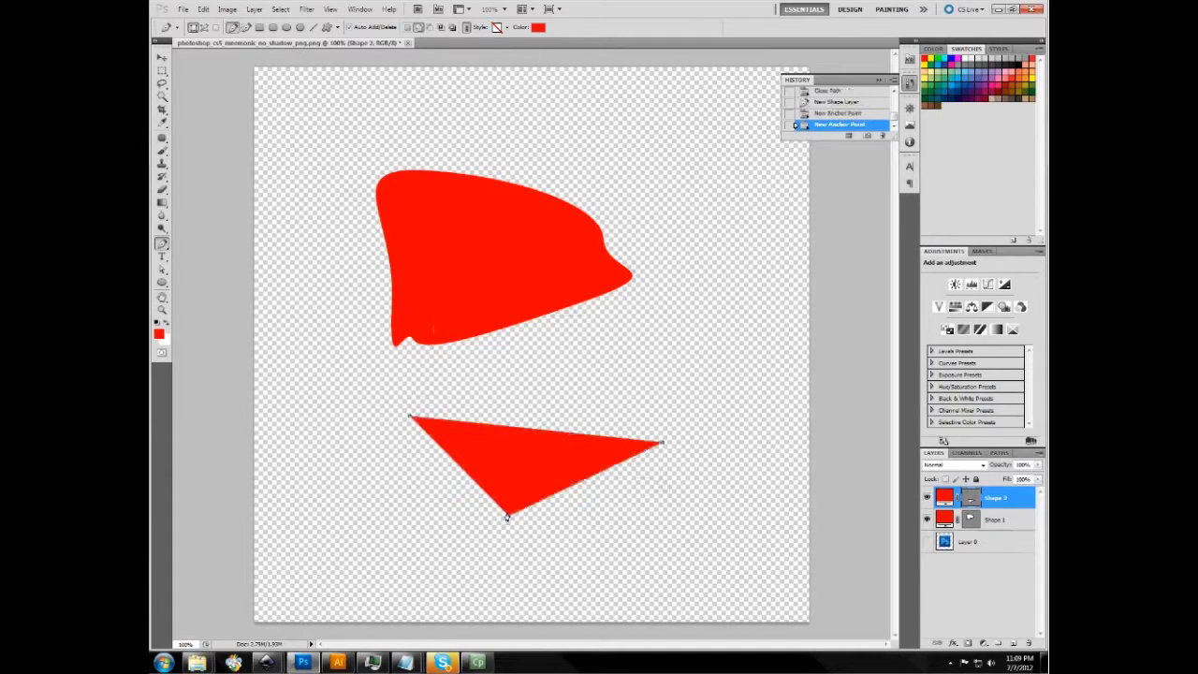
left_click(409, 421)
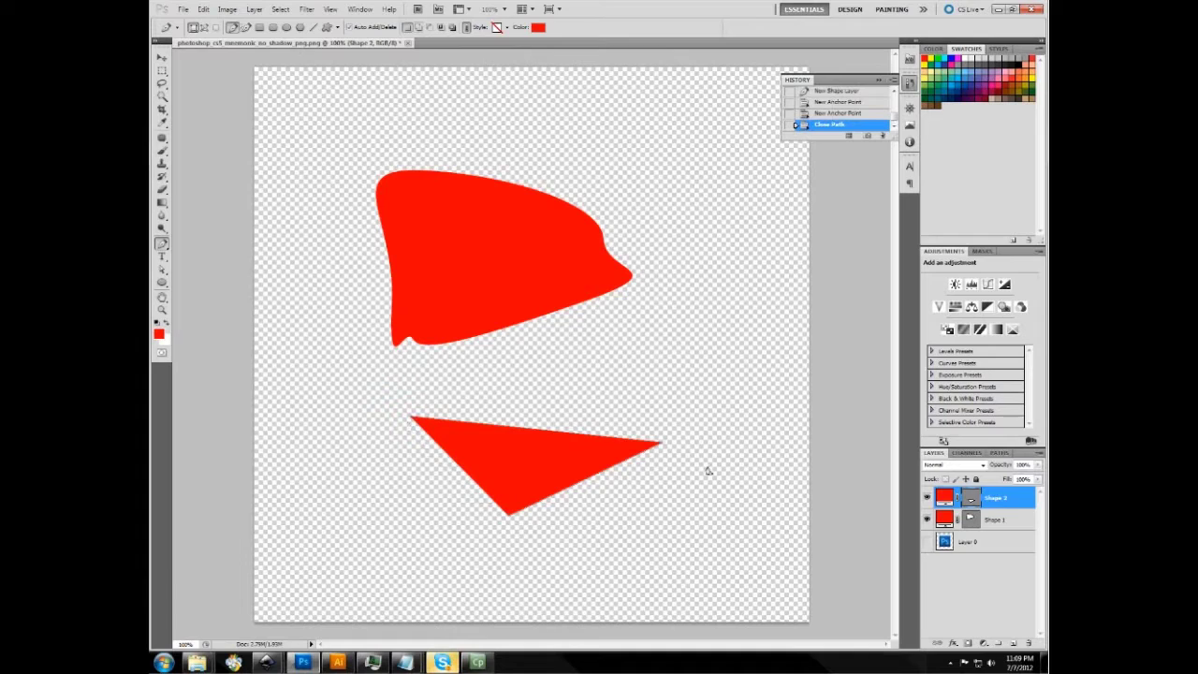
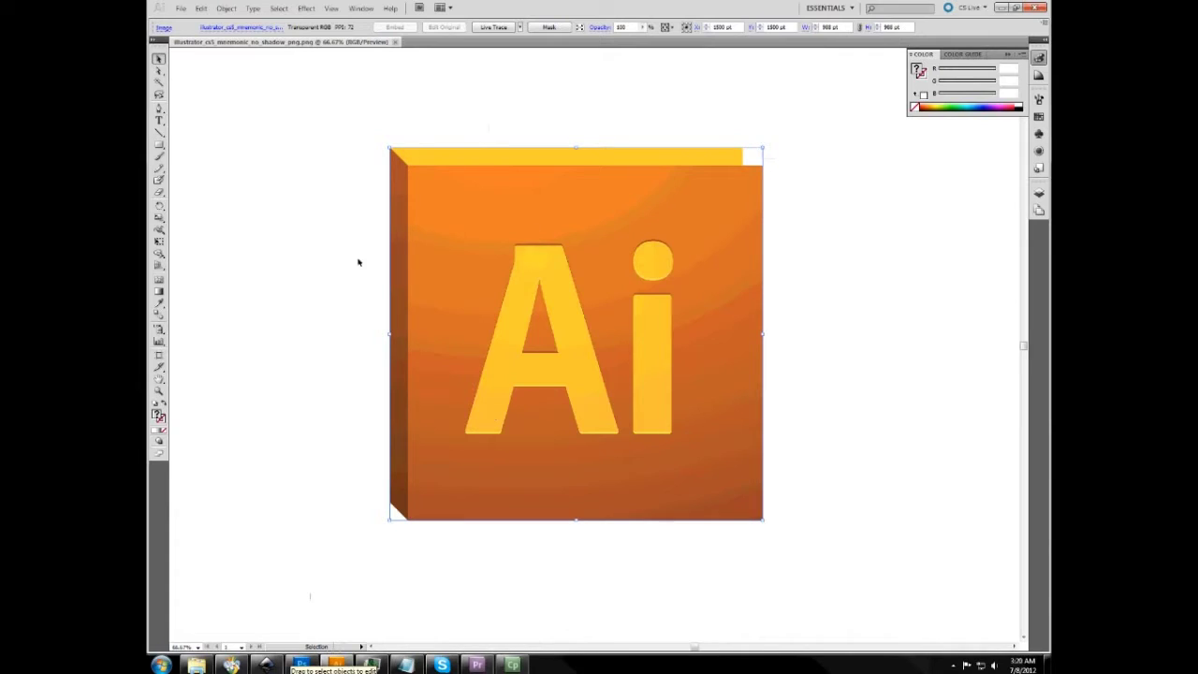
Step: Switch among the open Photoshop, Illustrator and Inkscape windows to compare the three programs
left_click(312, 668)
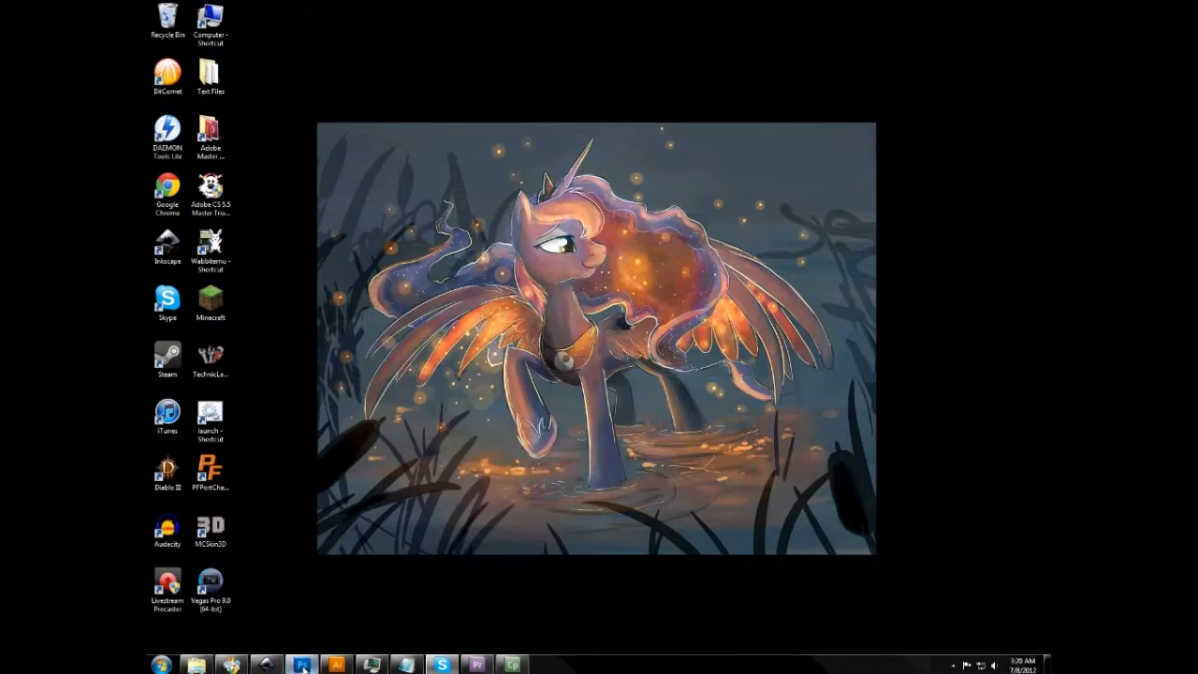
left_click(302, 665)
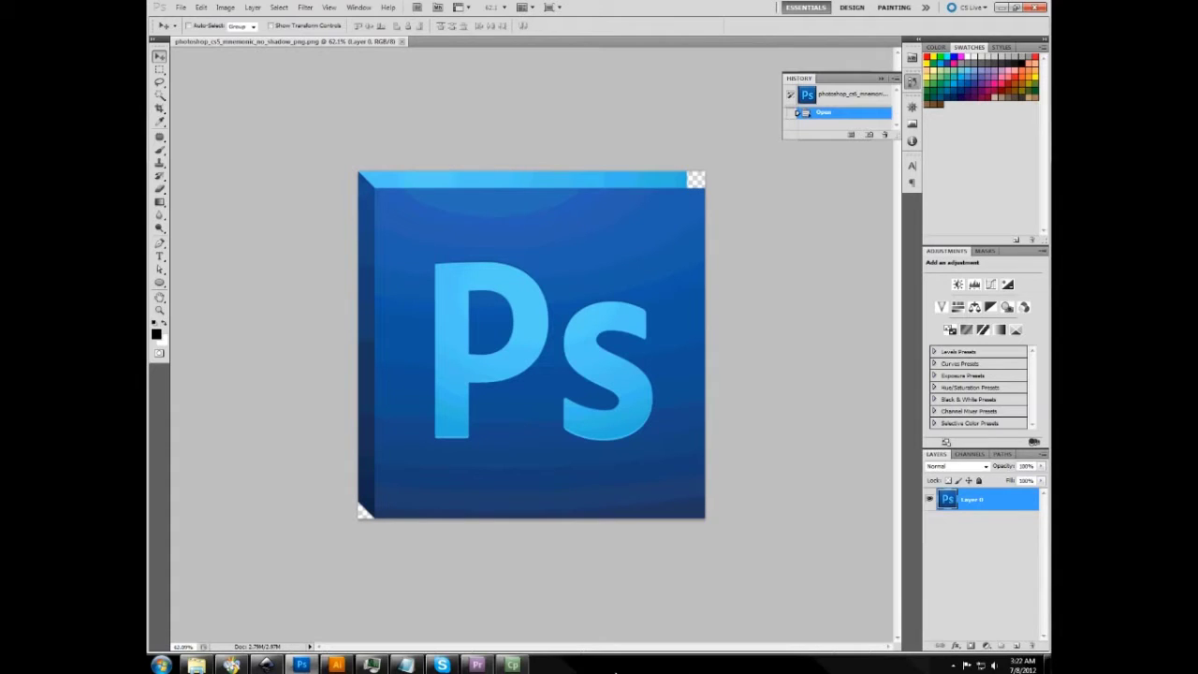
left_click(337, 665)
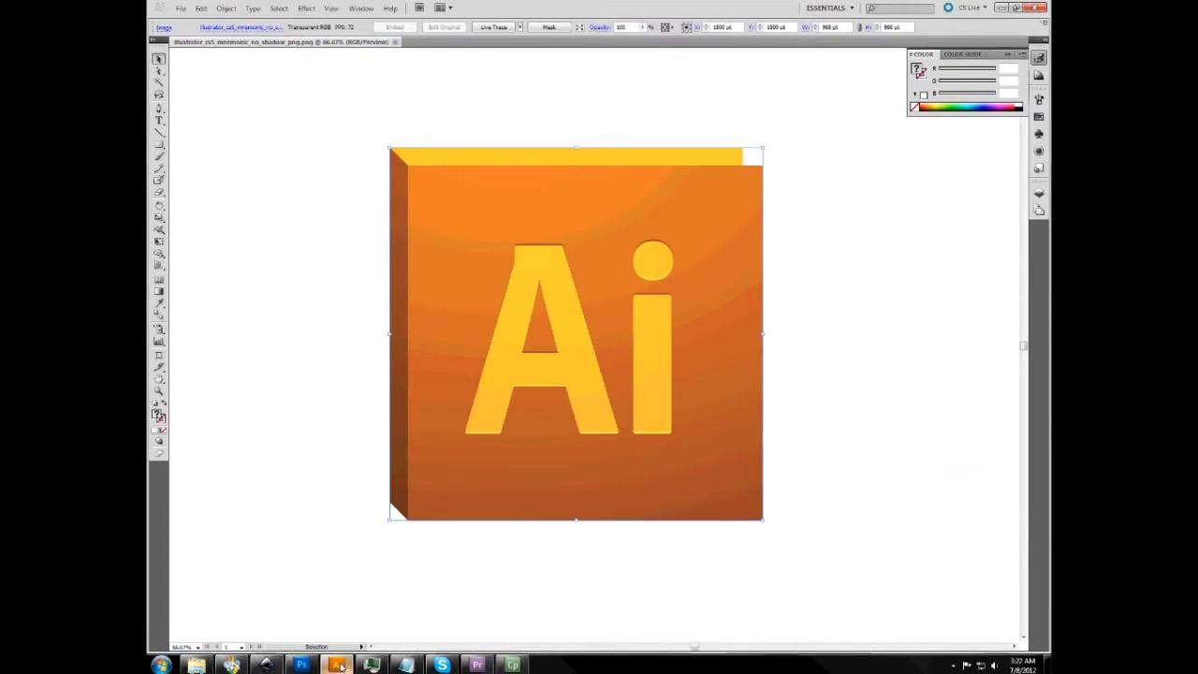
left_click(267, 664)
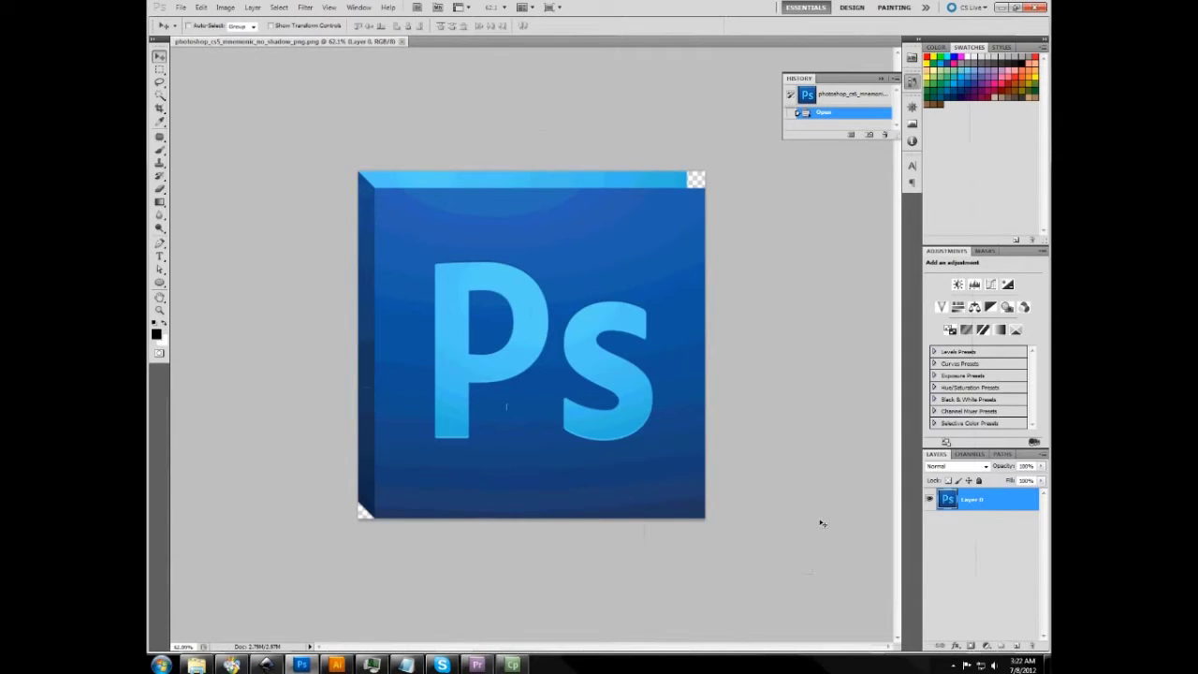
left_click(1000, 7)
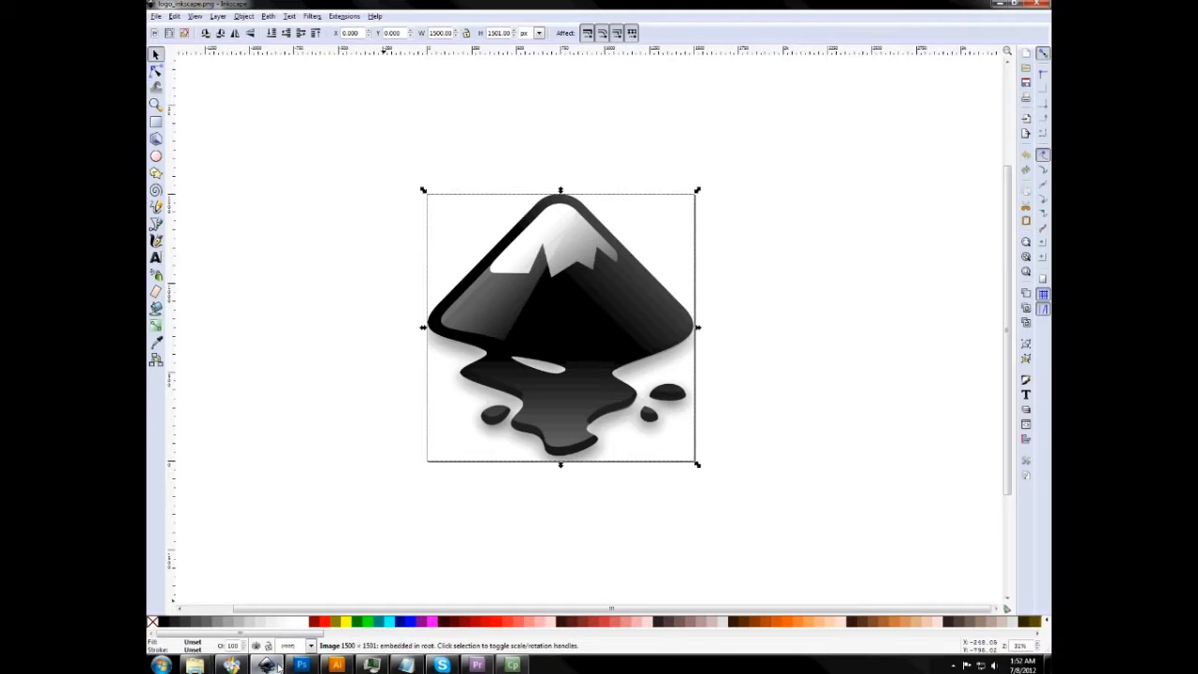
left_click(302, 665)
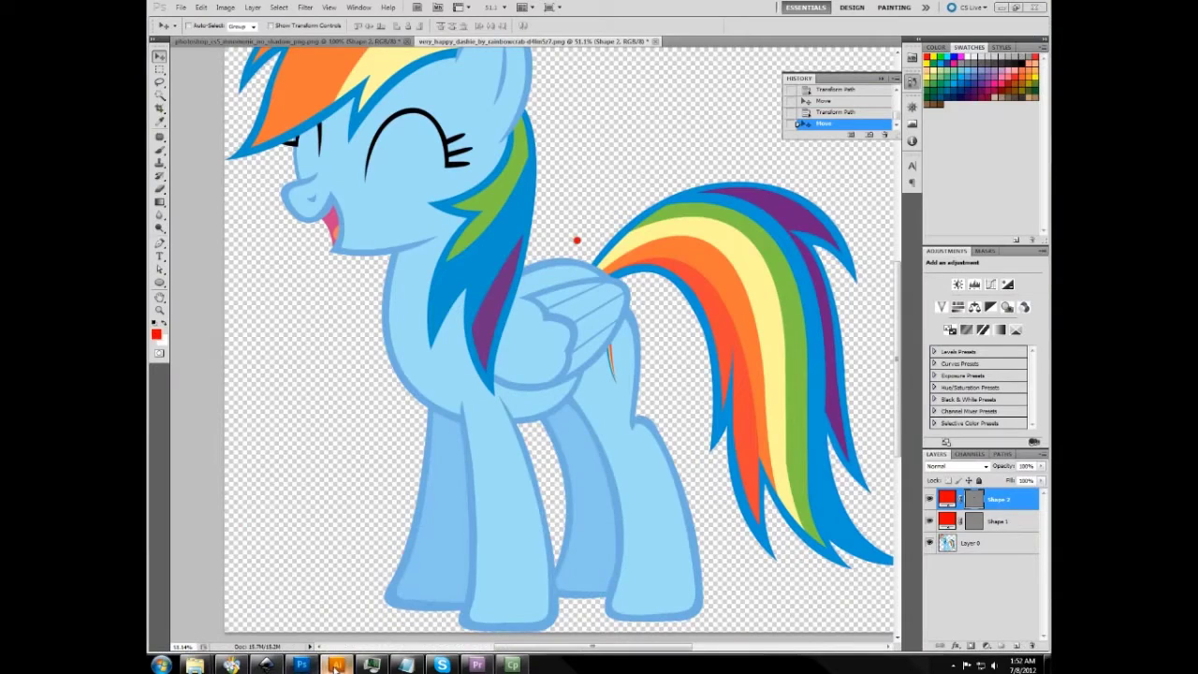
left_click(335, 665)
left_click(265, 664)
left_click(302, 664)
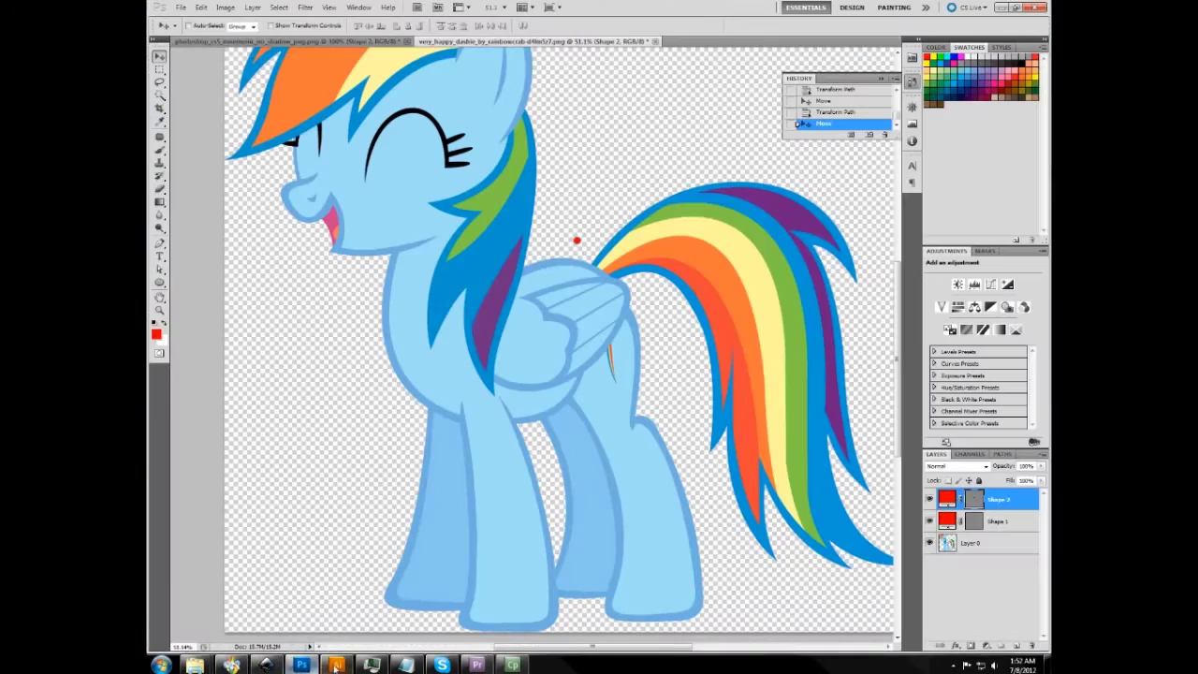
left_click(335, 665)
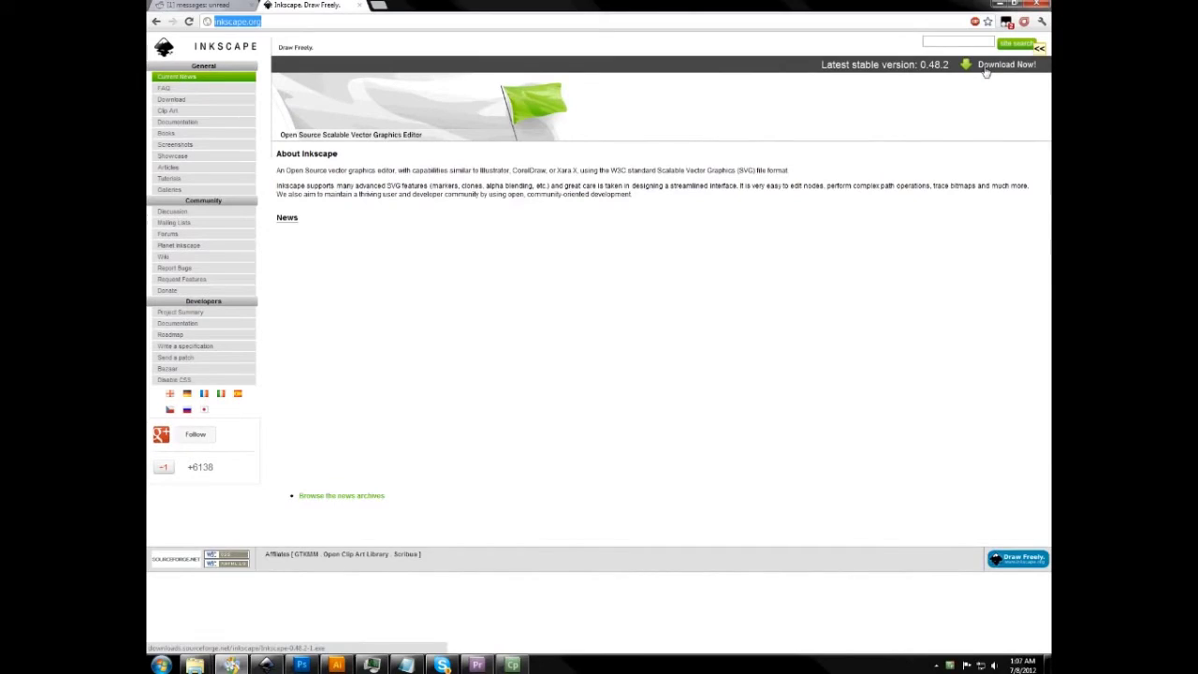
Step: Minimize the browser showing the Inkscape website and bring Photoshop's Ps logo document to the front
left_click(998, 5)
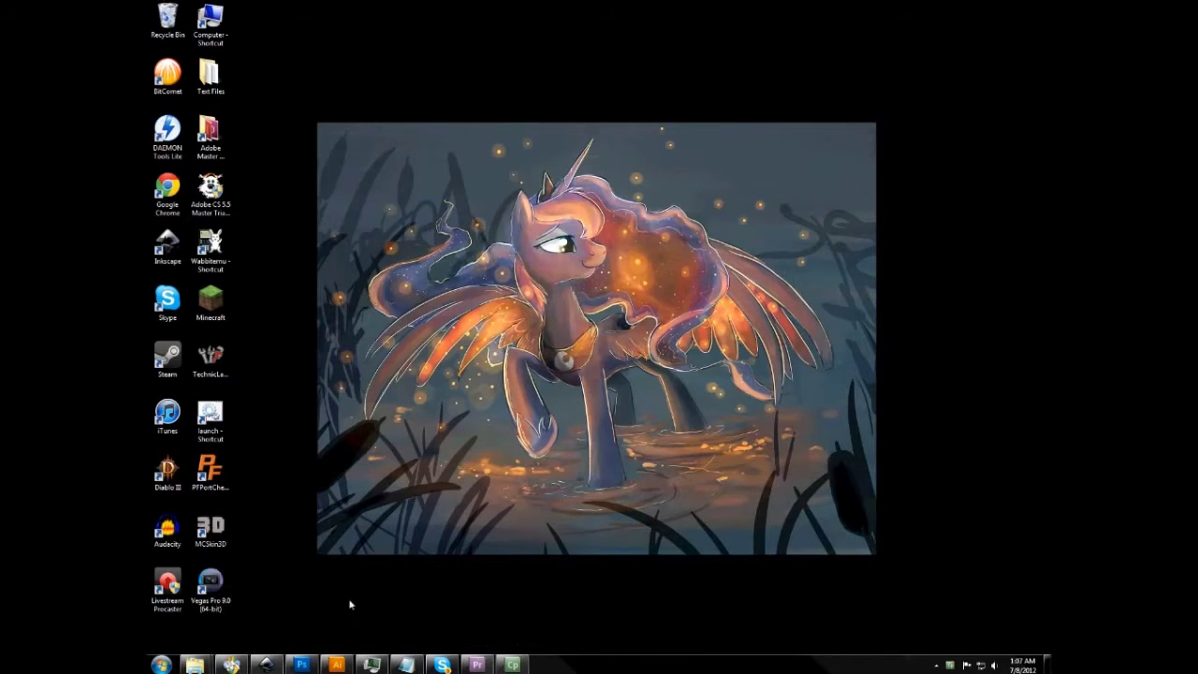
left_click(267, 664)
left_click(316, 662)
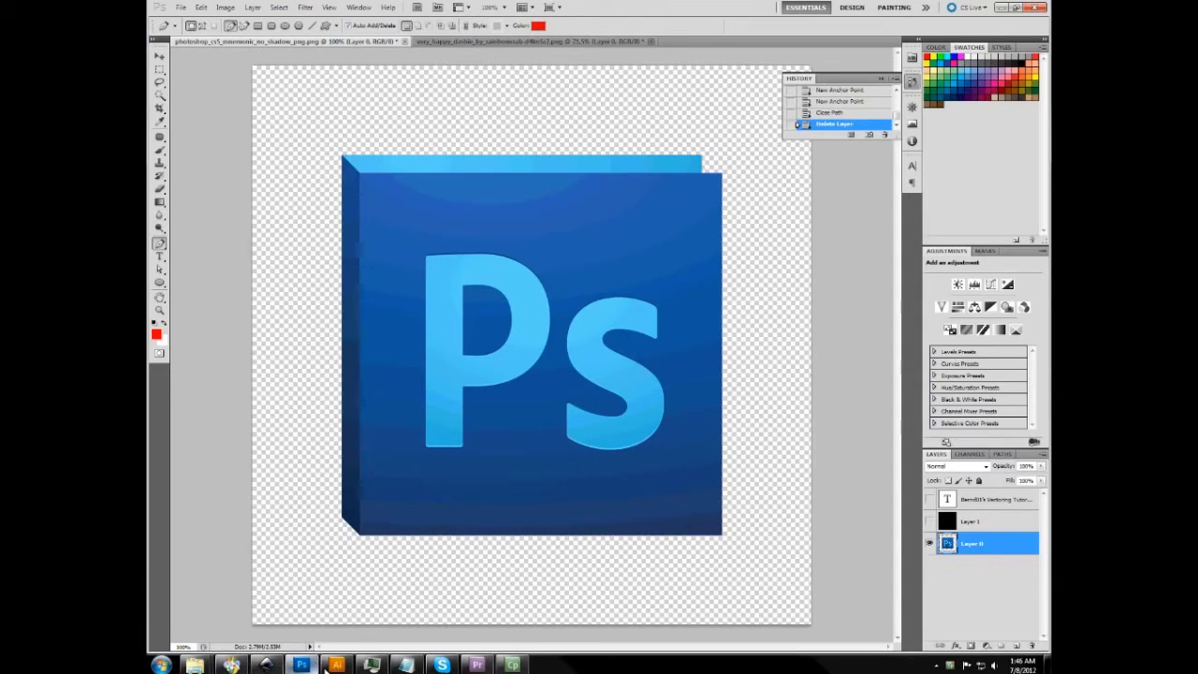
left_click(336, 664)
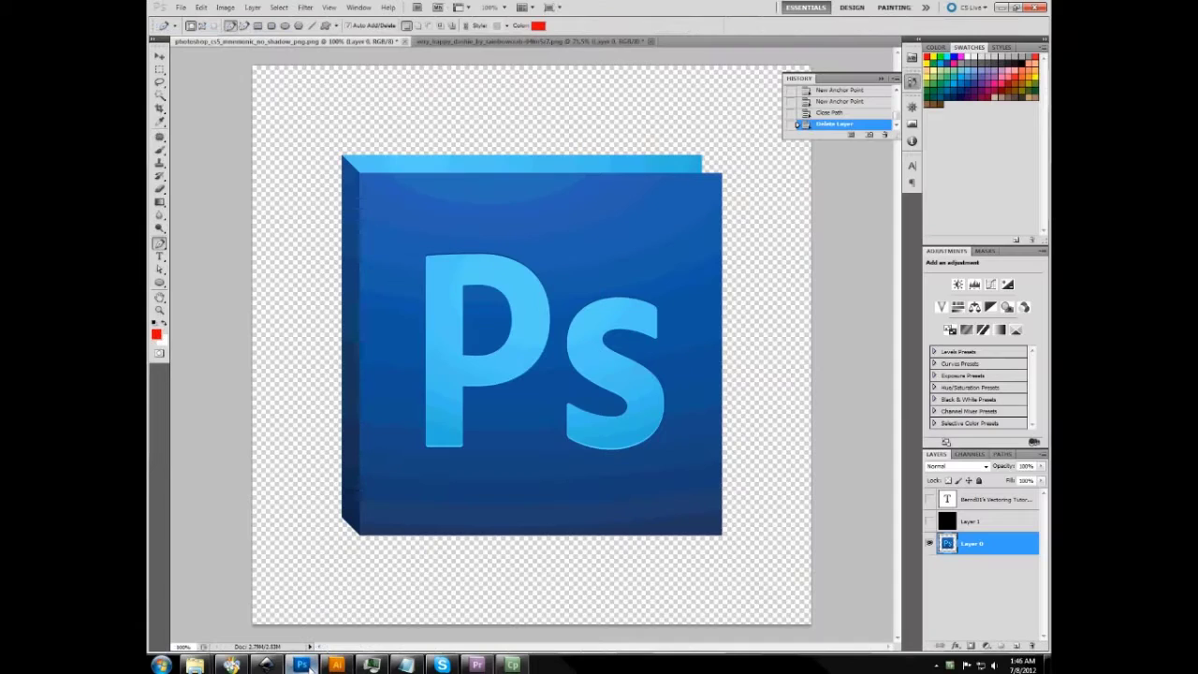
left_click(301, 664)
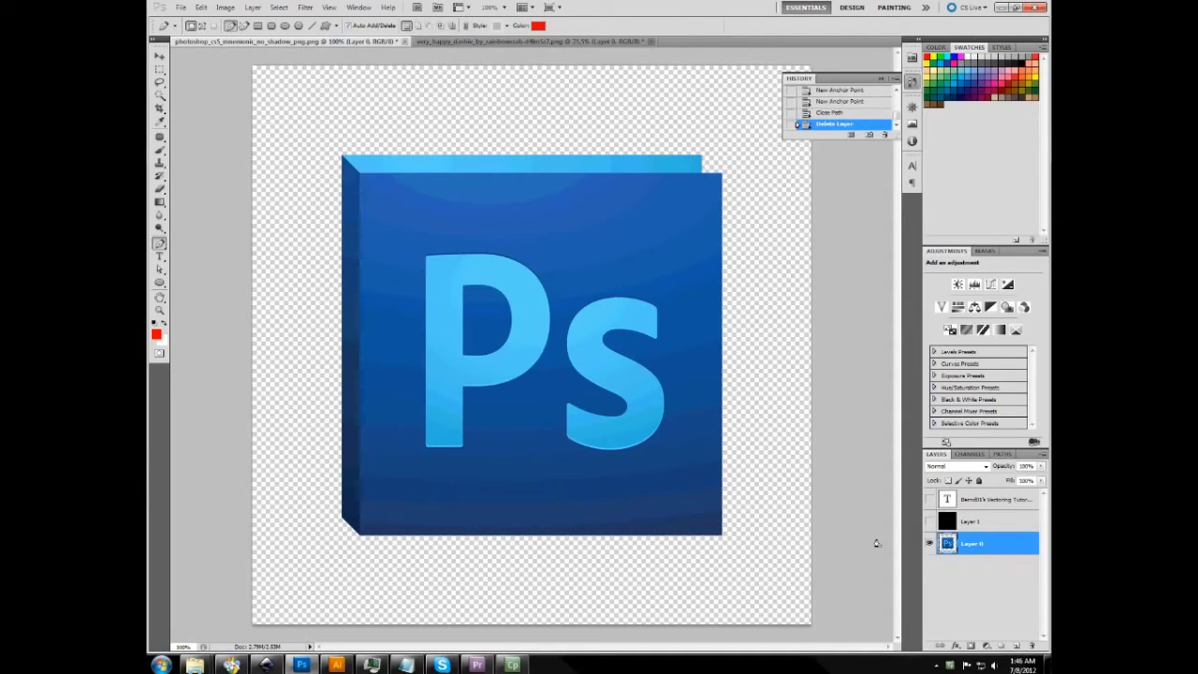
Step: Draw a closed four-sided red shape over the Ps letters above Layer 1 and set its opacity to 100%
left_click(990, 524)
left_click(459, 262)
left_click(663, 265)
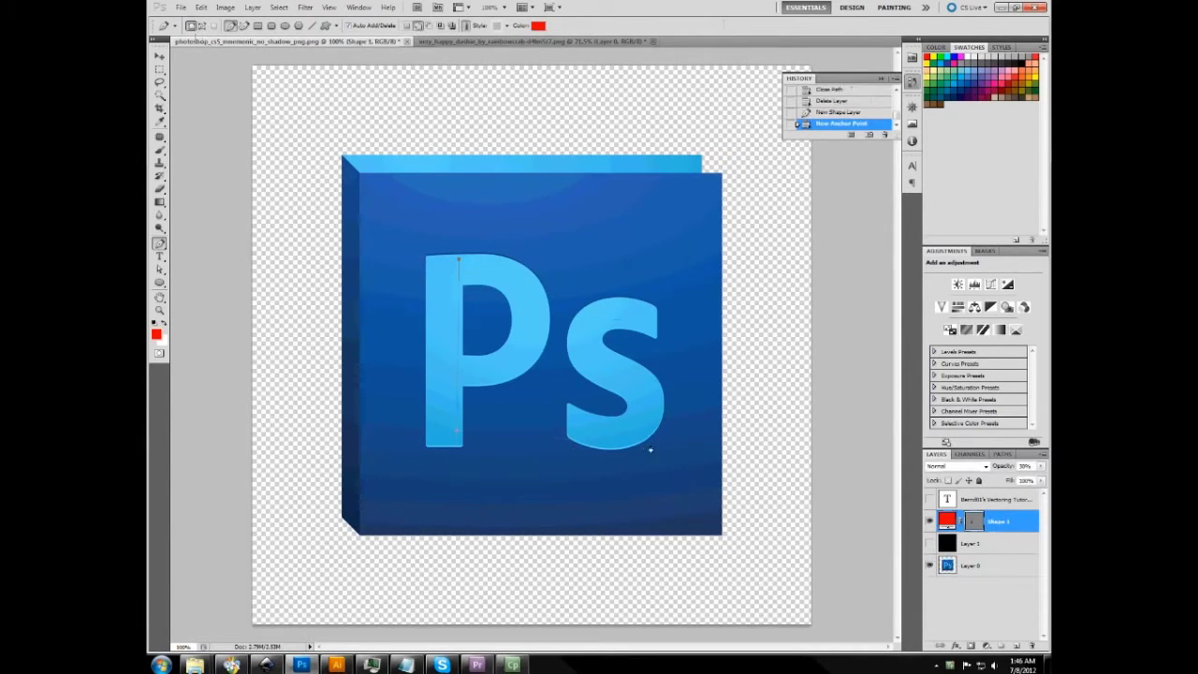
left_click(650, 443)
left_click(458, 432)
left_click(459, 265)
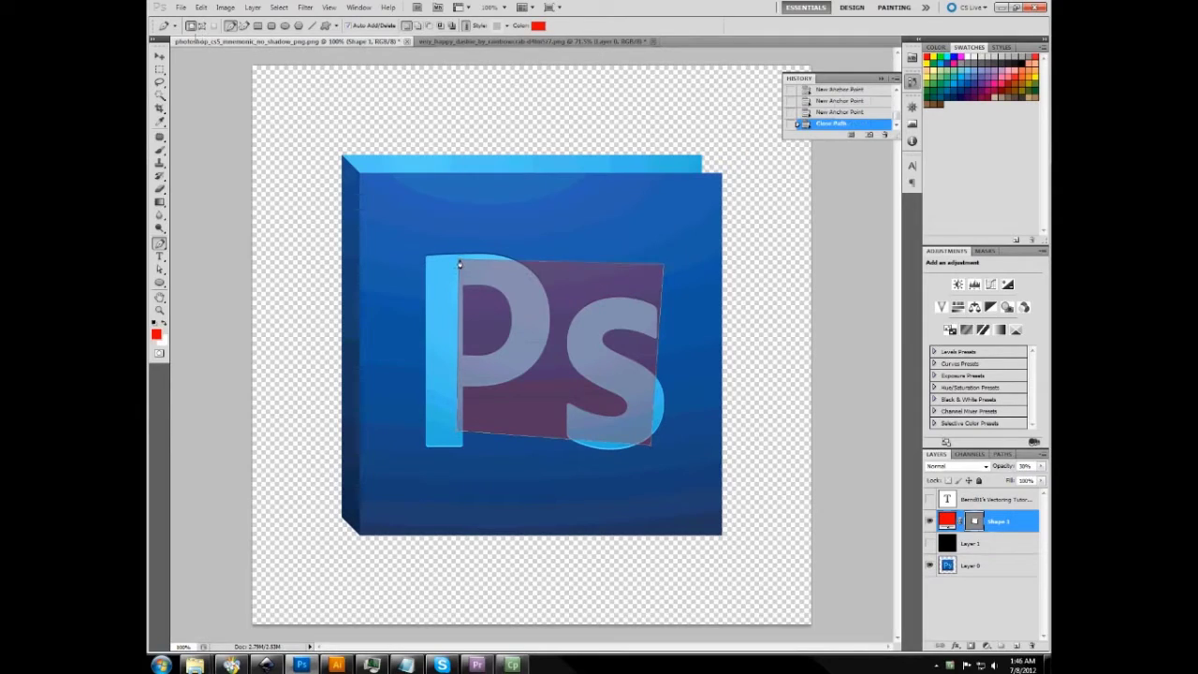
key("0")
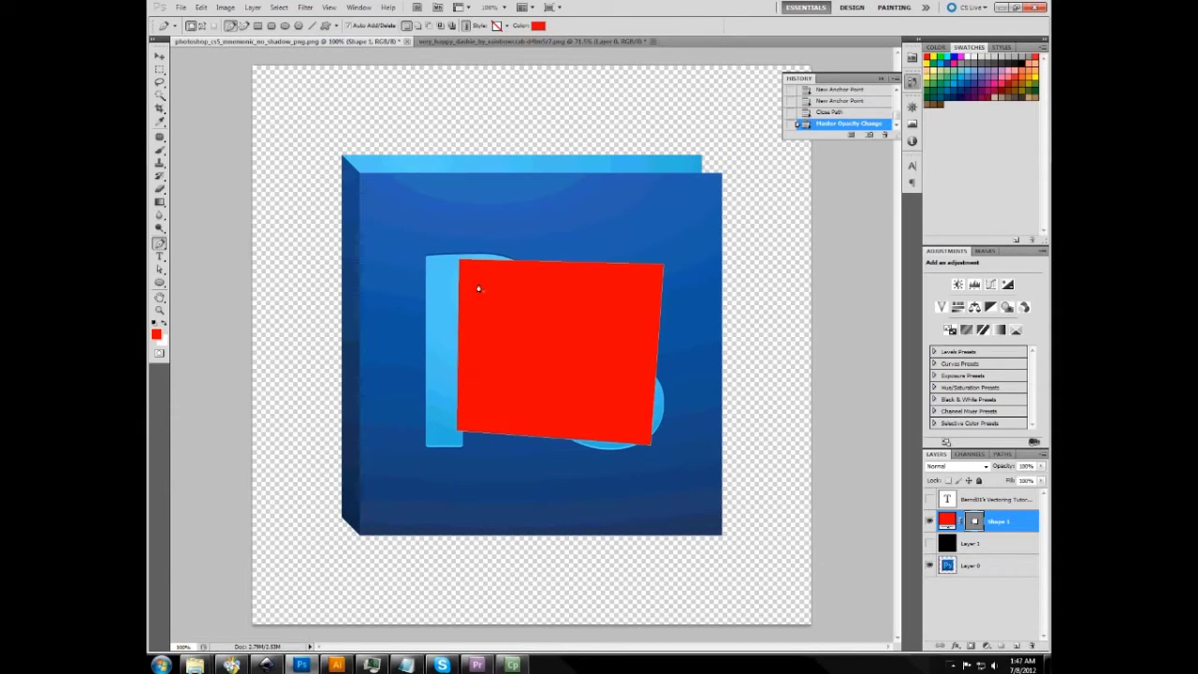
Step: Switch to Illustrator to compare its workspace with Photoshop's, and return to the Ps logo document
left_click(342, 664)
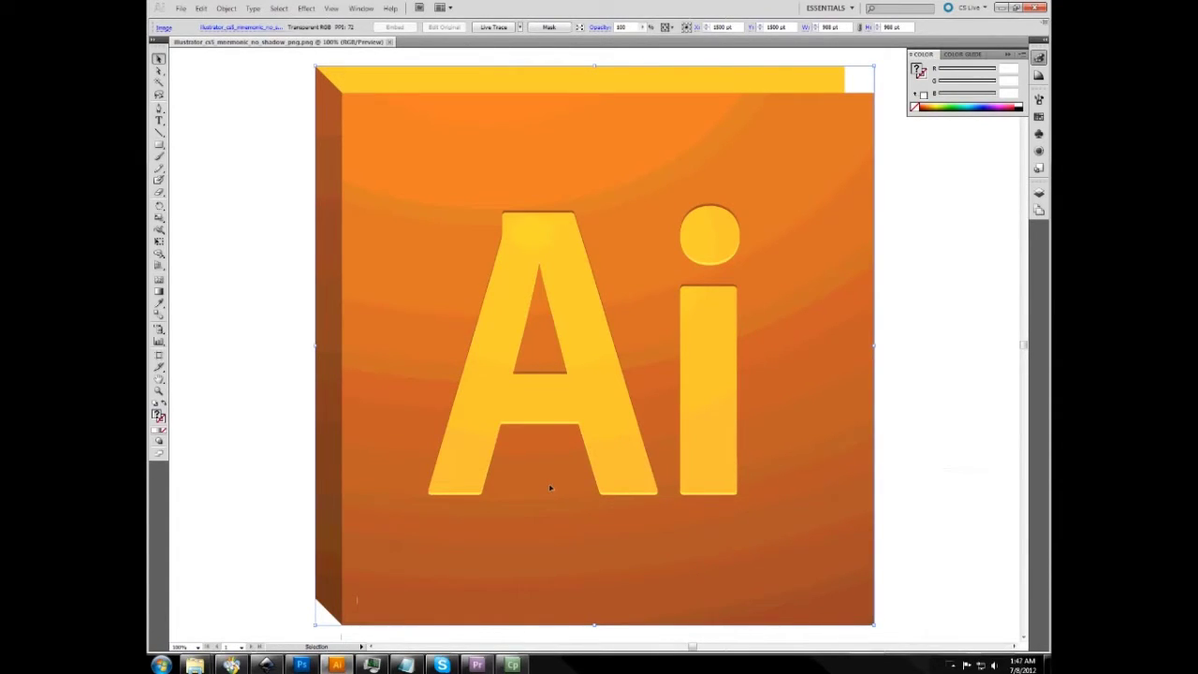
left_click(301, 665)
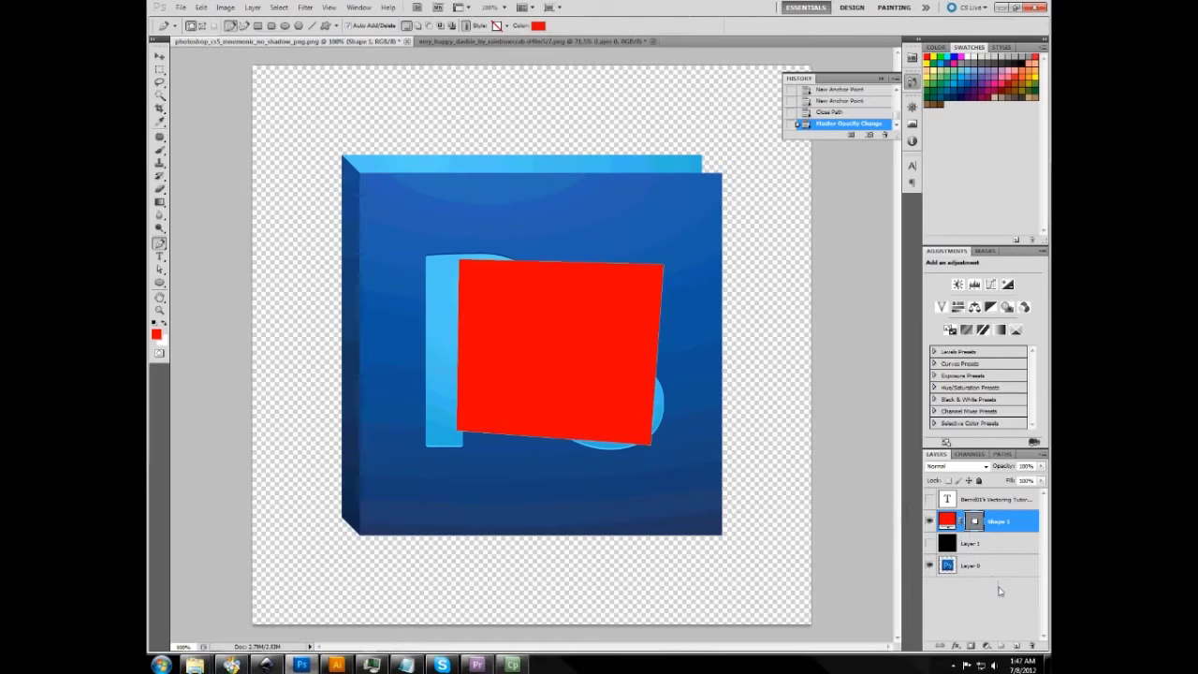
left_click(337, 665)
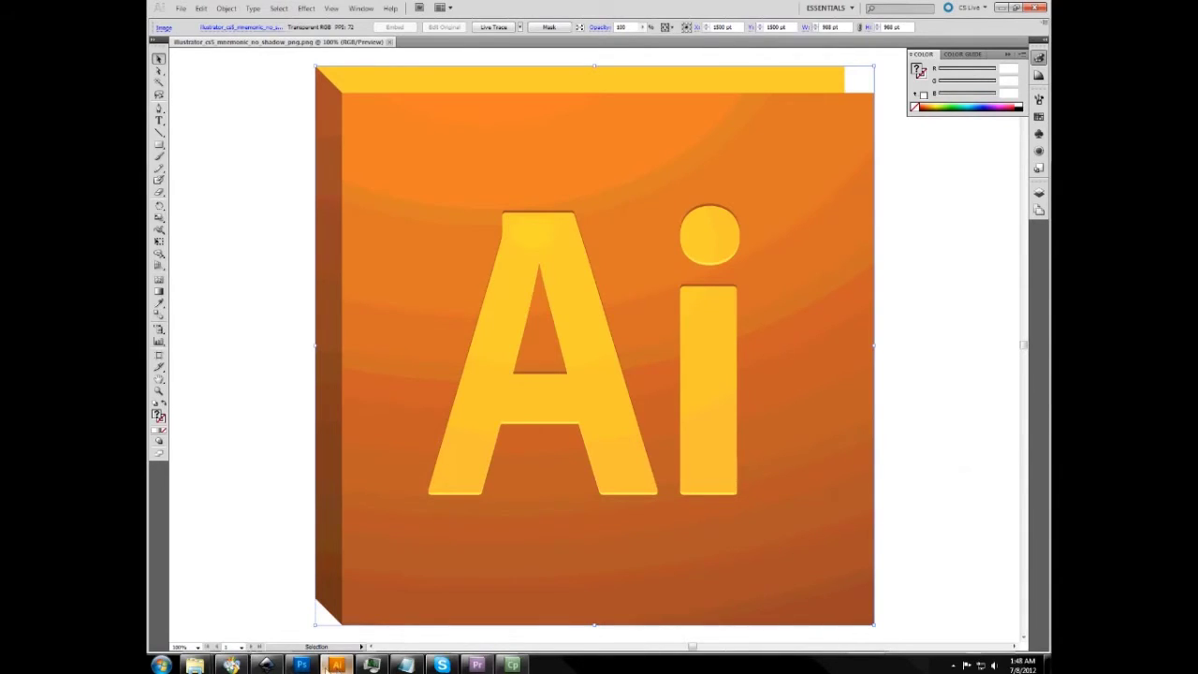
left_click(302, 665)
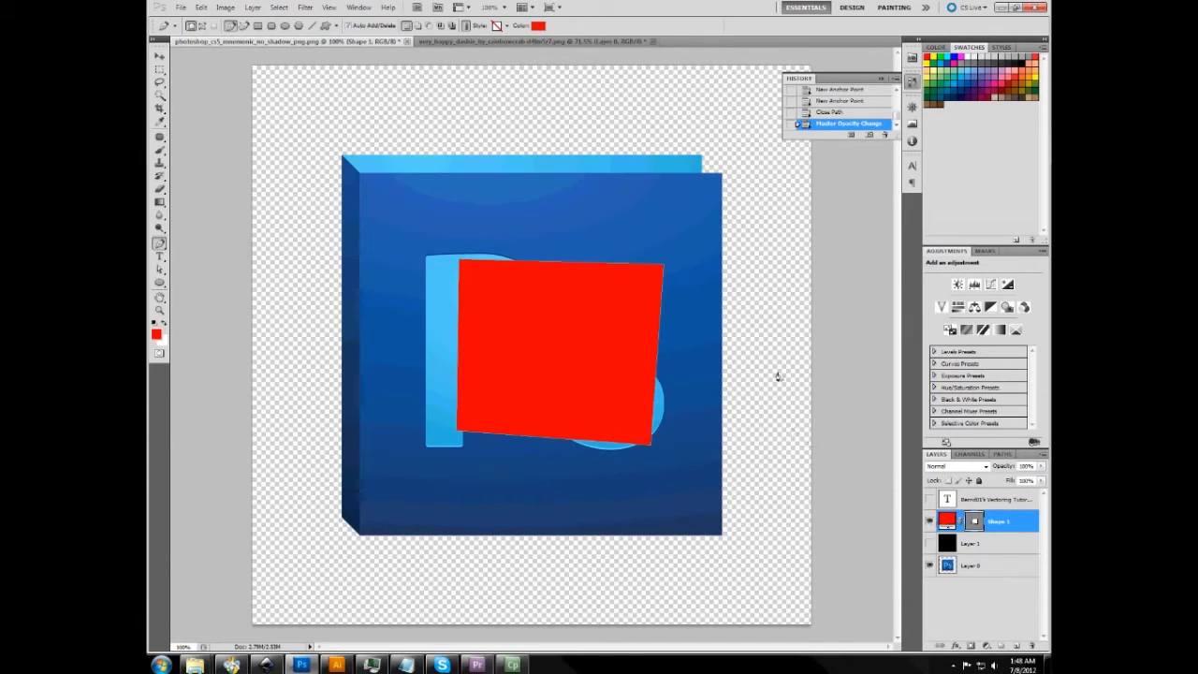
Step: Draw a large closed irregular red shape with straight edges around and across the Ps logo with the Pen tool
left_click(748, 290)
left_click(752, 412)
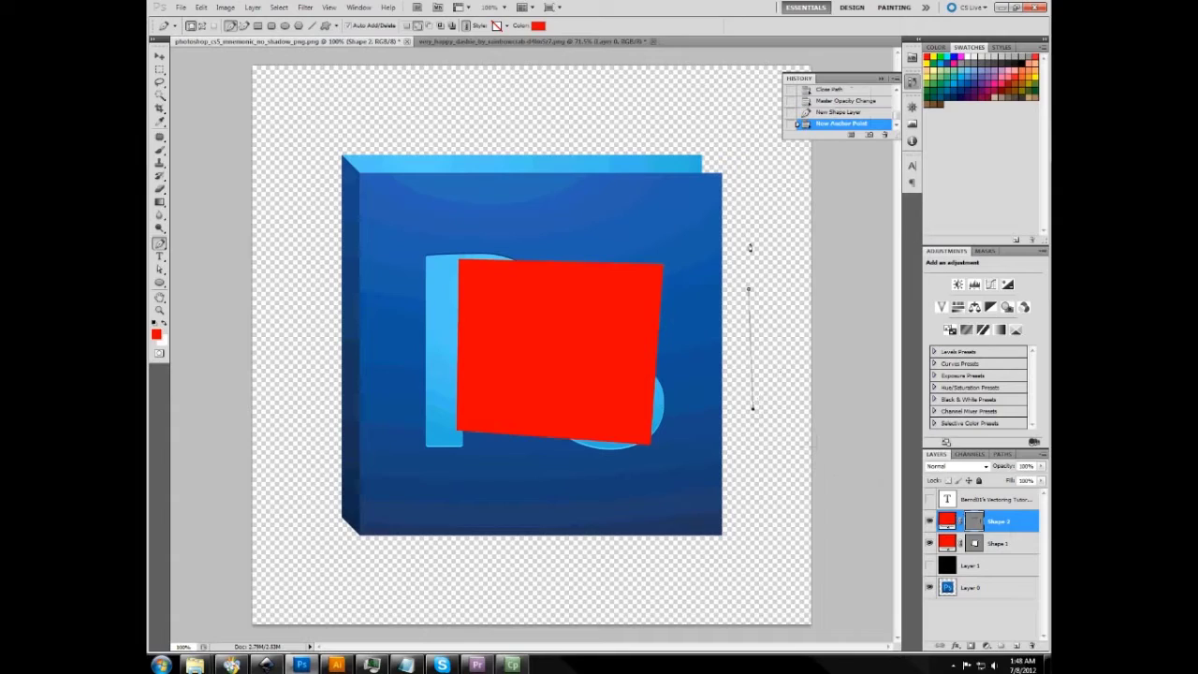
left_click(365, 138)
left_click(680, 147)
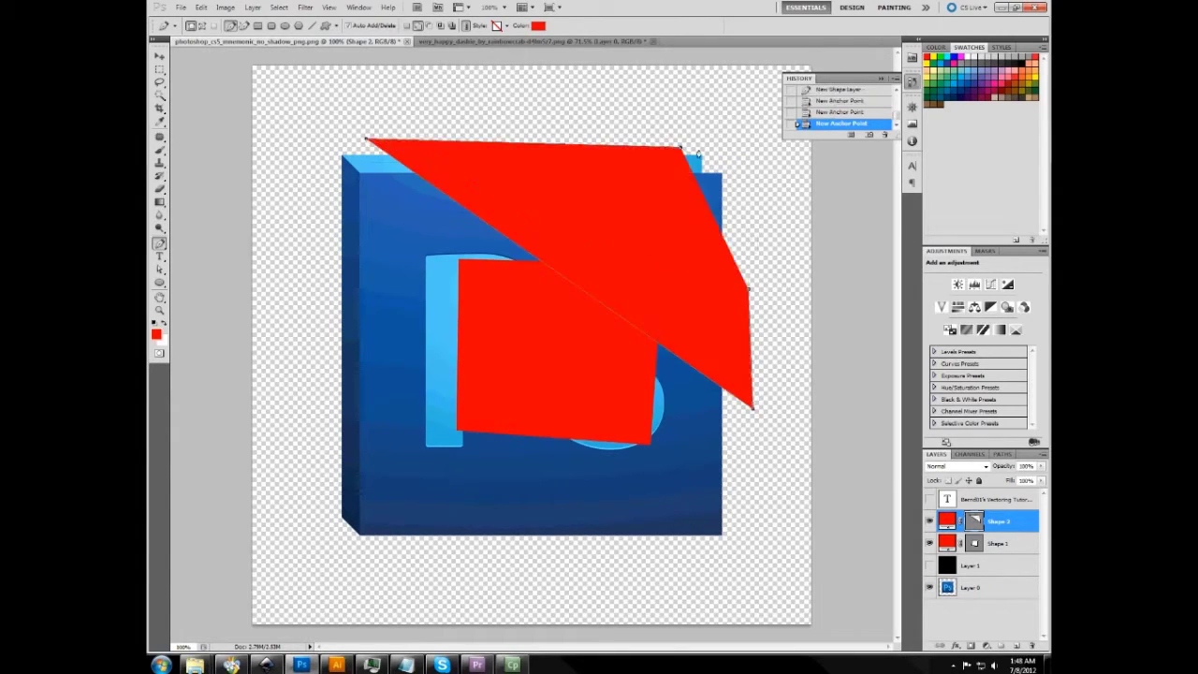
left_click(765, 194)
left_click(769, 476)
left_click(452, 571)
left_click(288, 479)
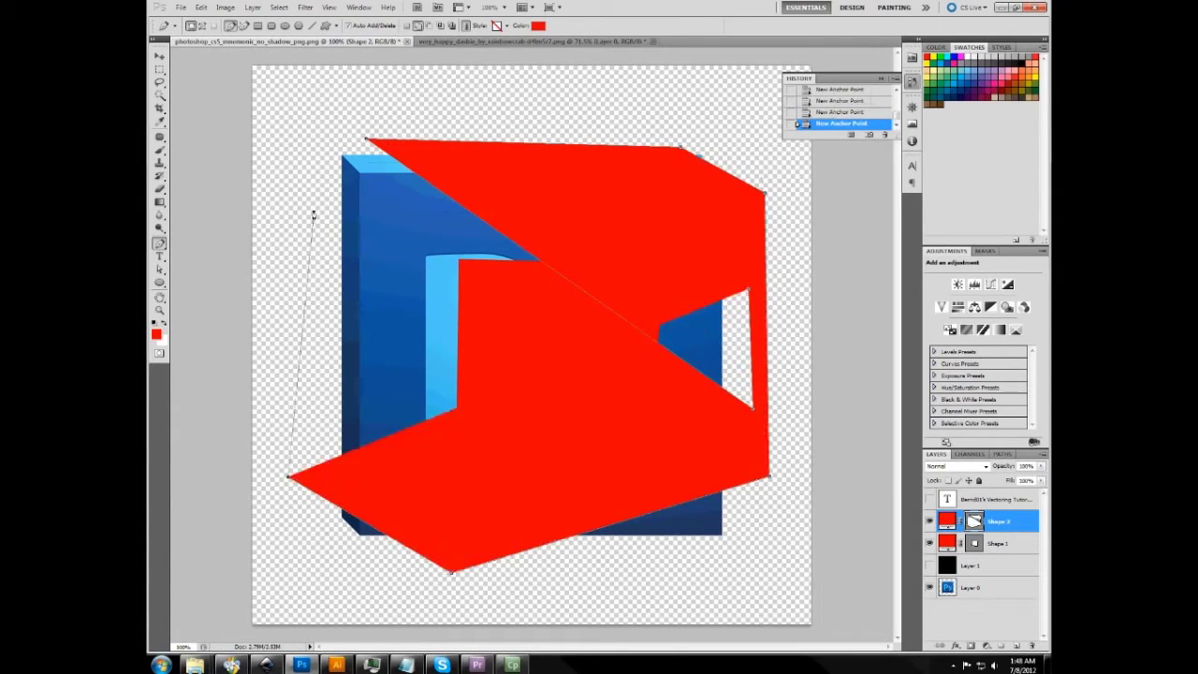
left_click(314, 213)
left_click(365, 139)
Step: Switch to the very_happy_dashie document and trace the outer edge of the pony's blue back mane with a red Pen shape around its lower tip
left_click(448, 43)
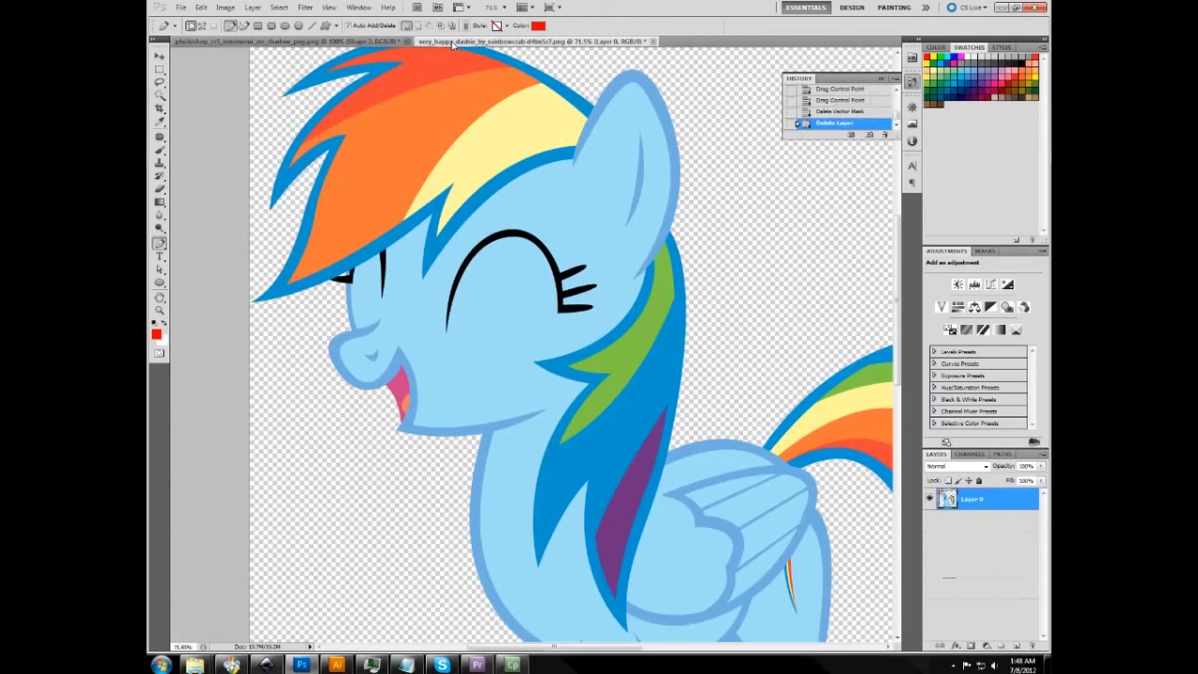
left_click_drag(672, 311, 552, 178)
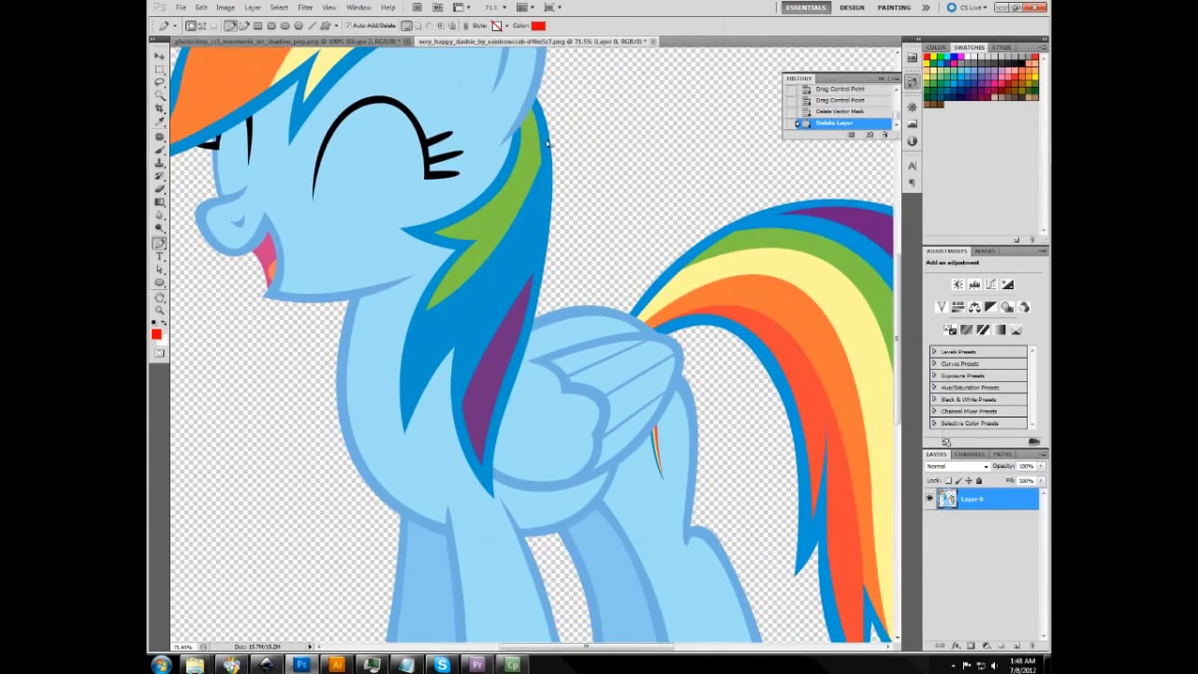
left_click(552, 159)
left_click_drag(549, 241, 537, 291)
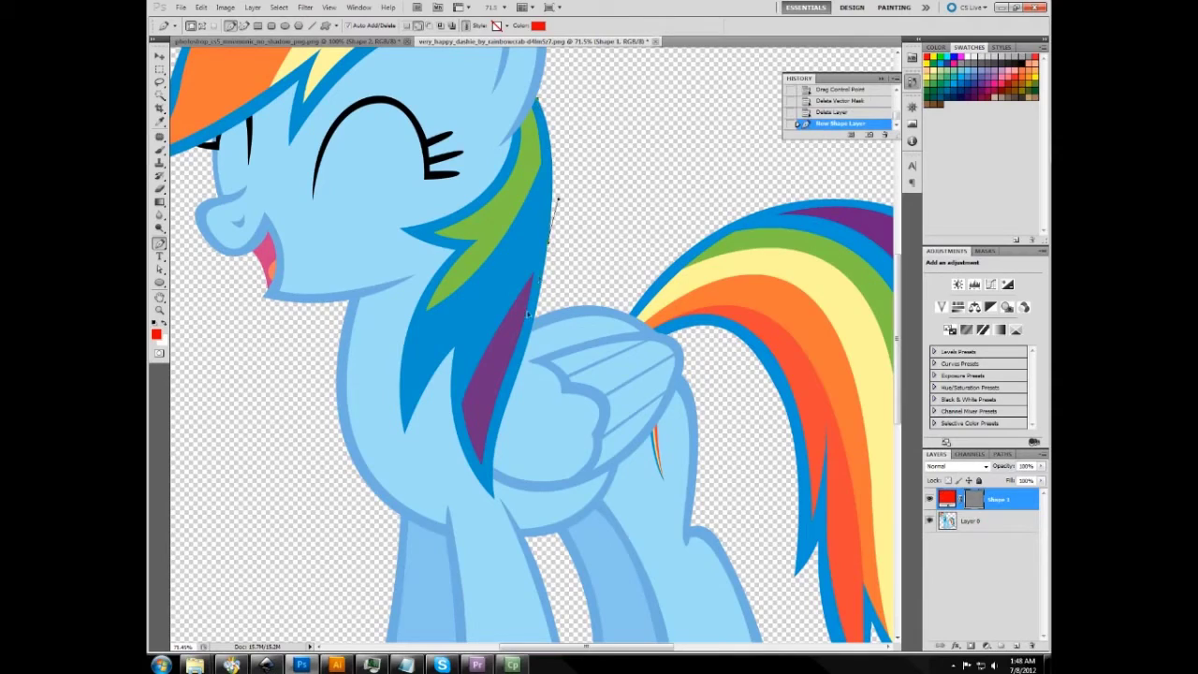
left_click_drag(491, 496, 495, 523)
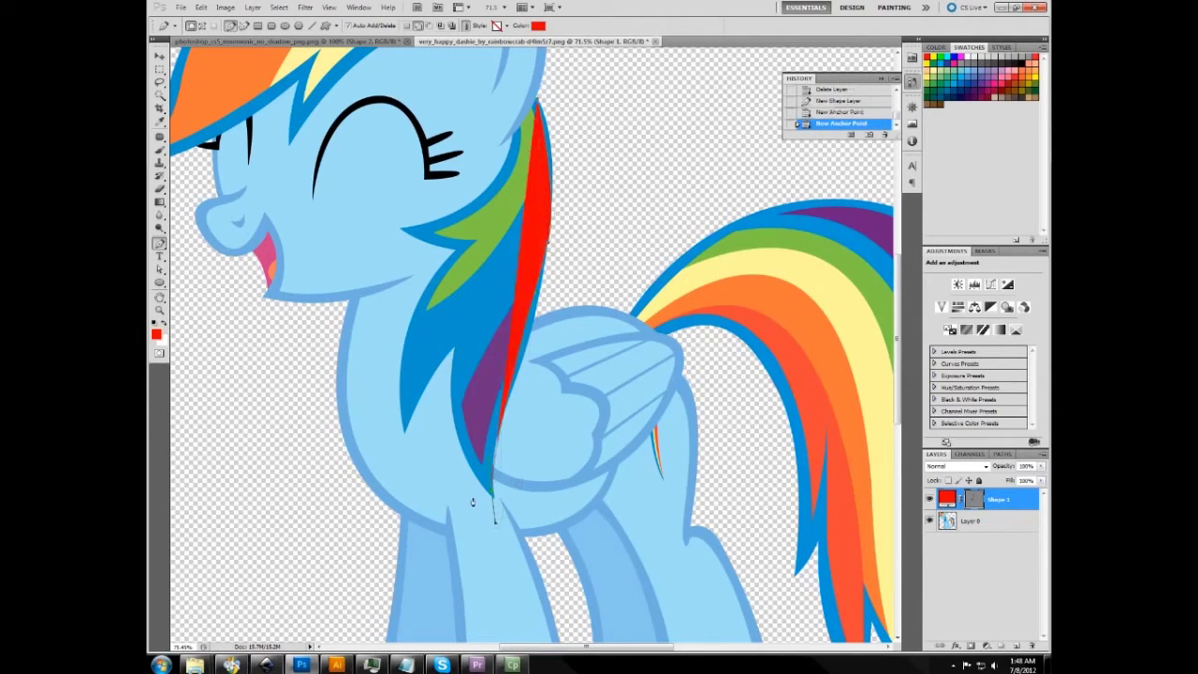
left_click(492, 494, "alt")
left_click(461, 305)
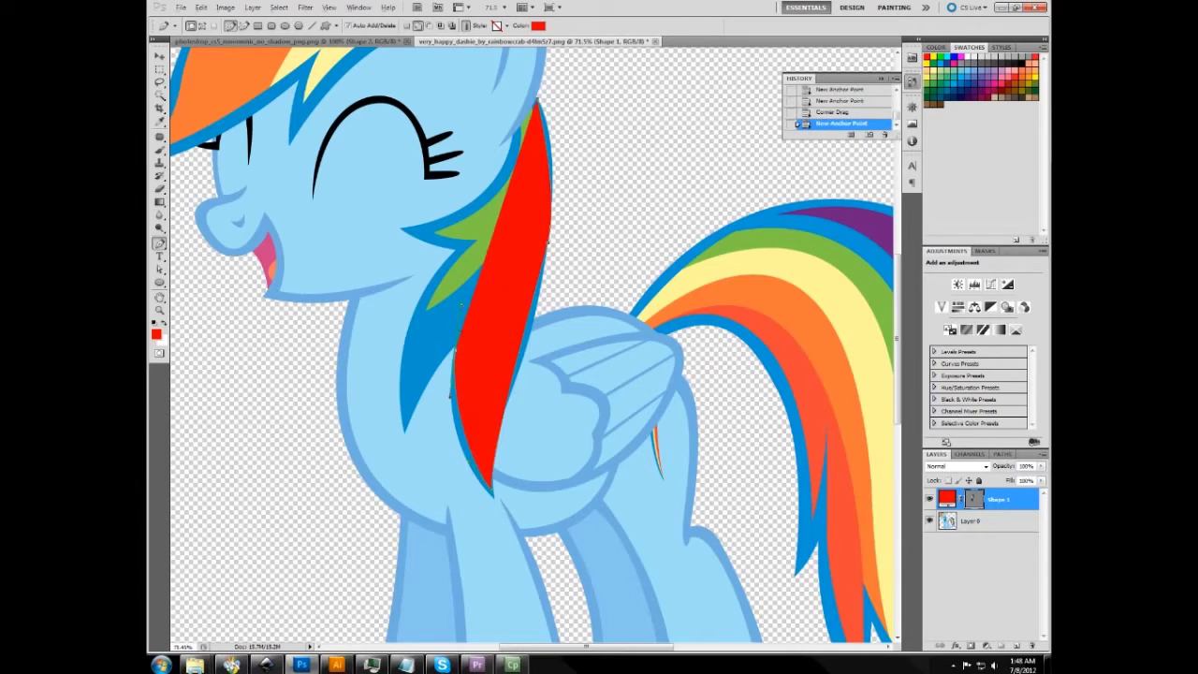
Step: Extend the red mane shape around the front hair tip and up to the throat, and leave the path
left_click(455, 351, "alt")
left_click_drag(409, 429, 383, 488)
left_click_drag(503, 403, 437, 164)
left_click(378, 97)
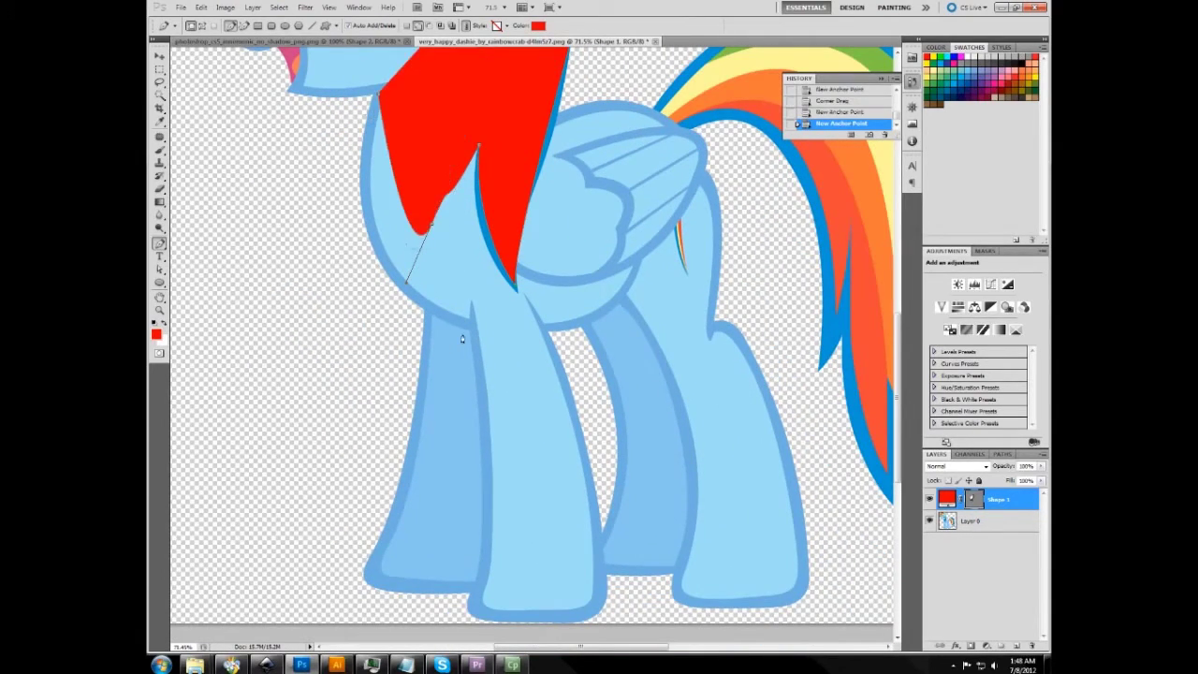
key("Escape")
Step: Draw a second curved red Pen shape from the neck along the chest and across the legs, and delete both shape layers
left_click(412, 234)
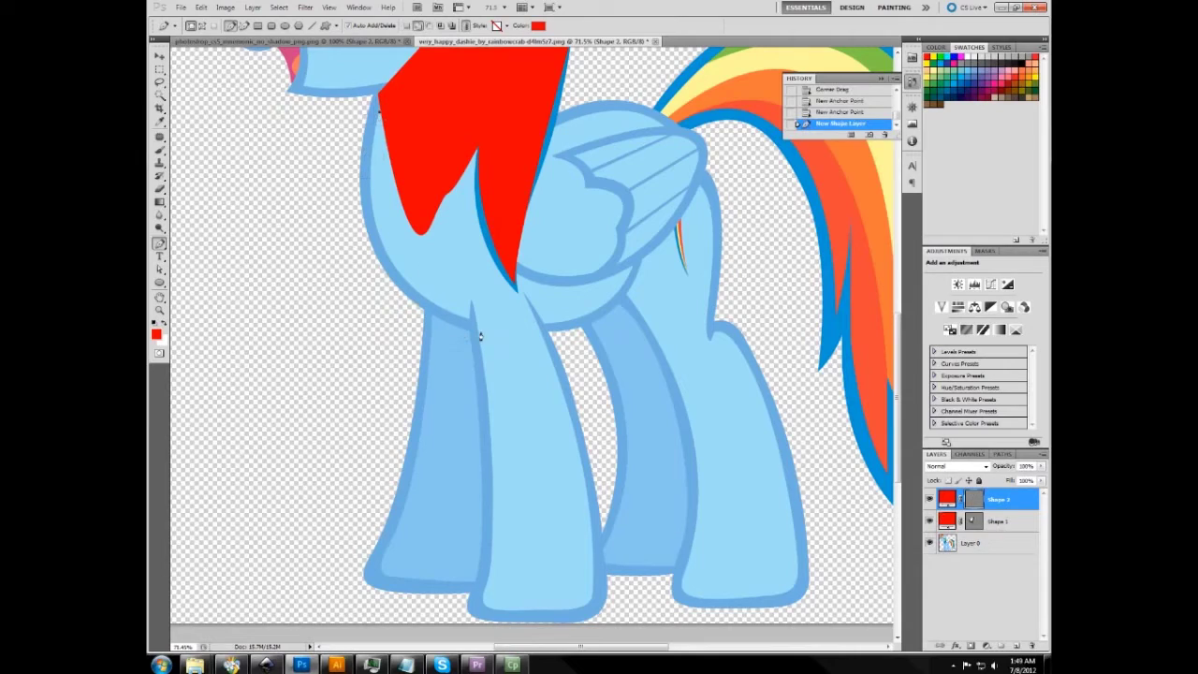
mouse_move(470, 324)
left_mouse_down()
mouse_move(537, 358)
mouse_move(626, 380)
left_mouse_up()
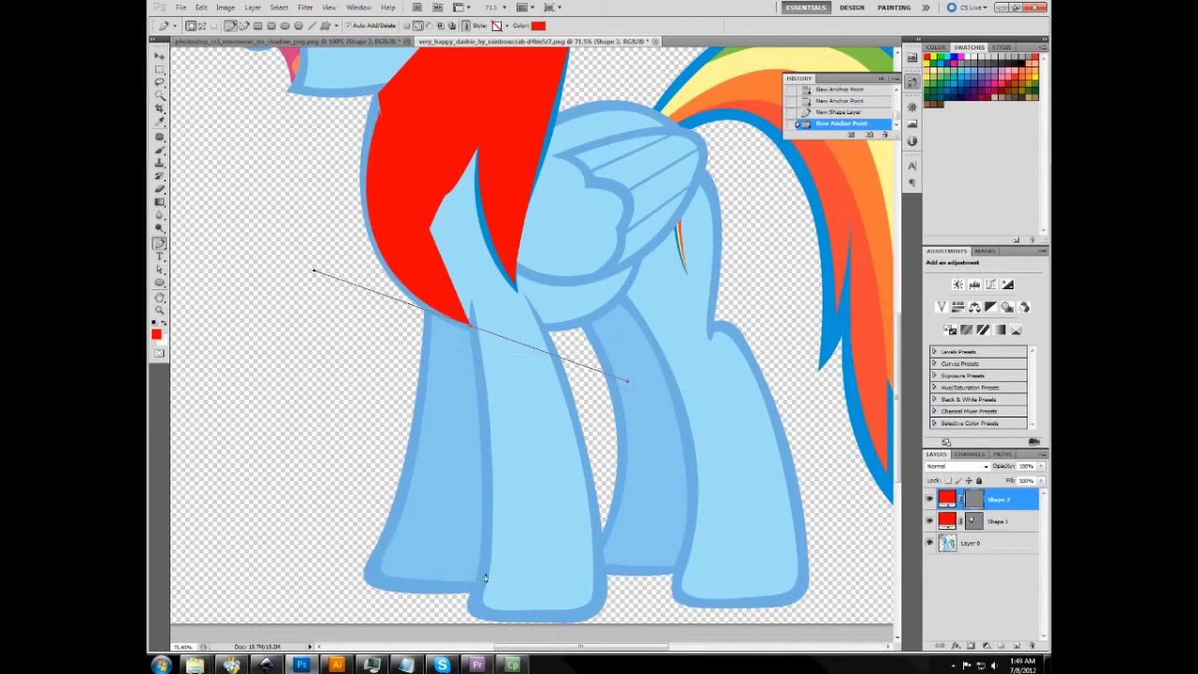
left_click_drag(482, 580, 470, 632)
left_click_drag(590, 594, 616, 437)
left_click_drag(681, 320, 729, 375)
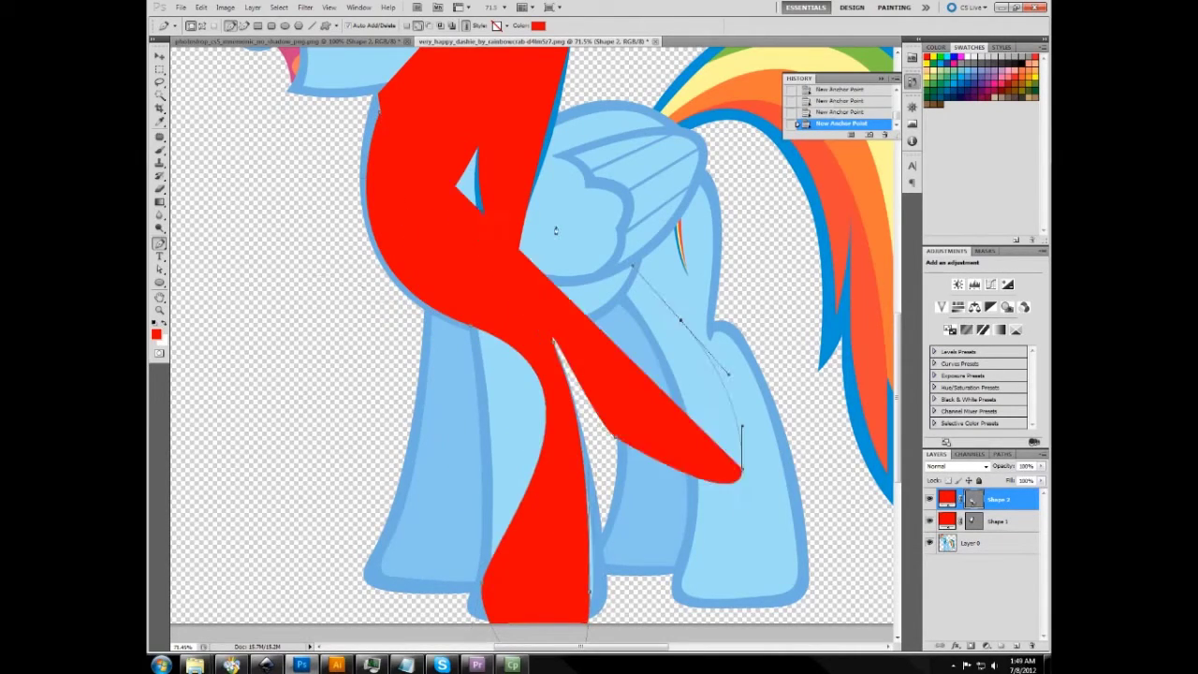
left_click_drag(739, 473, 741, 428)
left_click(998, 522, "shift")
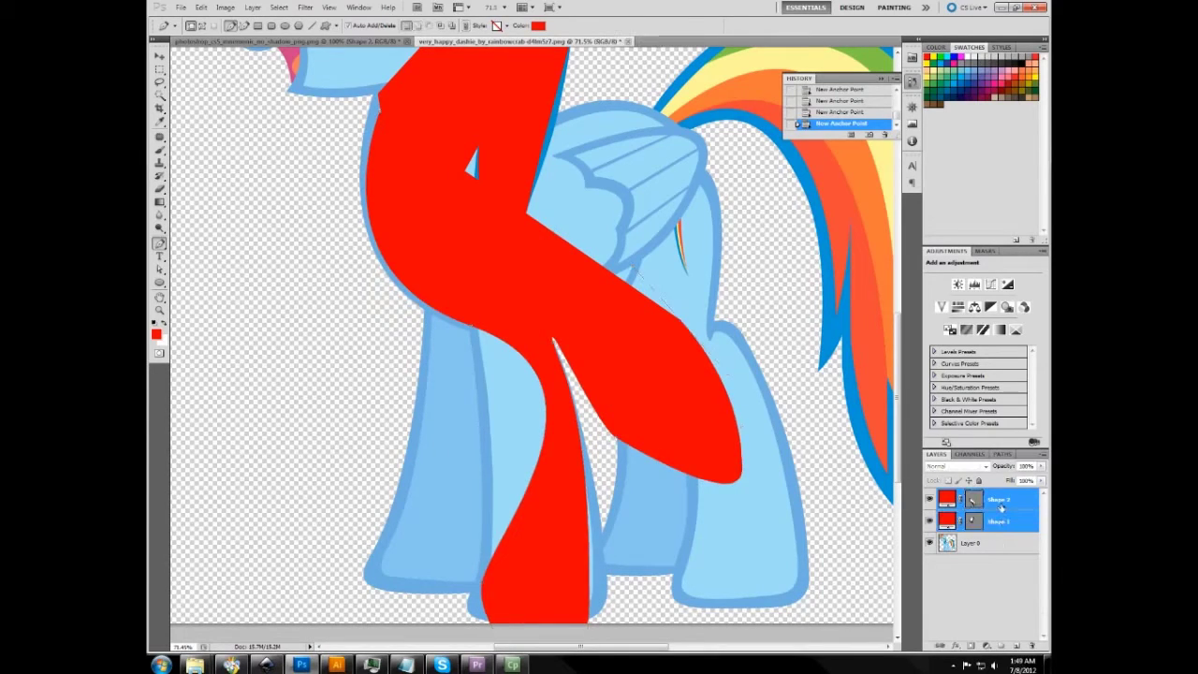
left_click_drag(998, 521, 1034, 645)
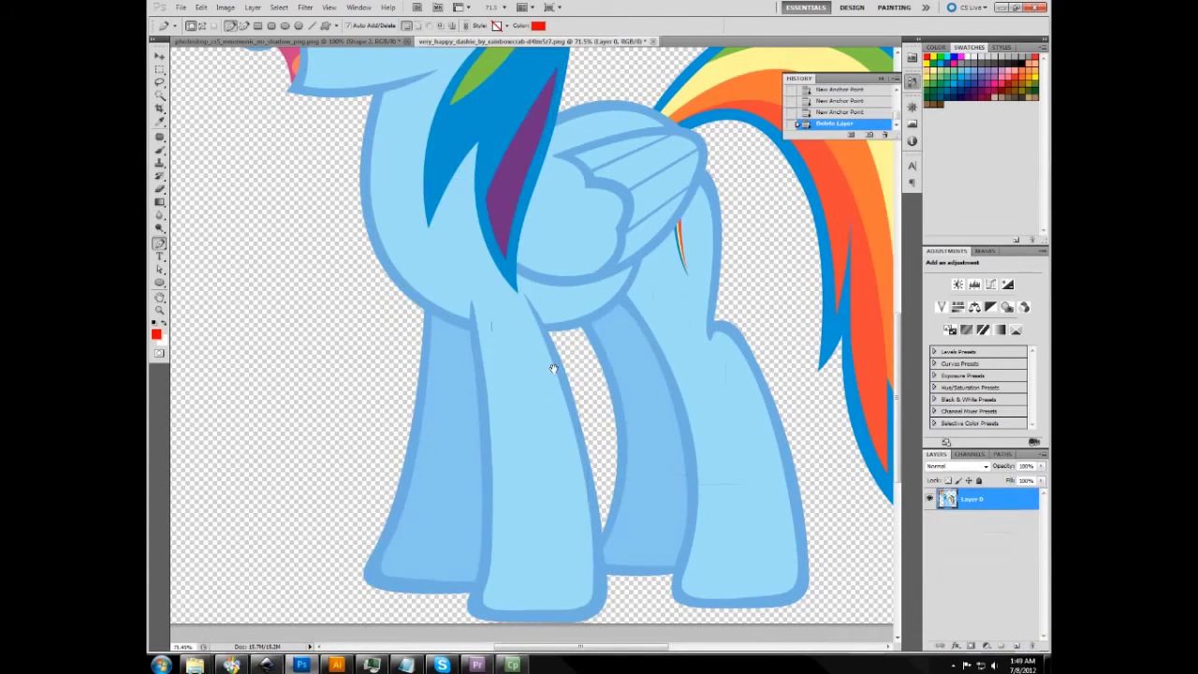
Step: Examine the pony's outlines from the legs up to the head and mane
left_click_drag(551, 366, 510, 286)
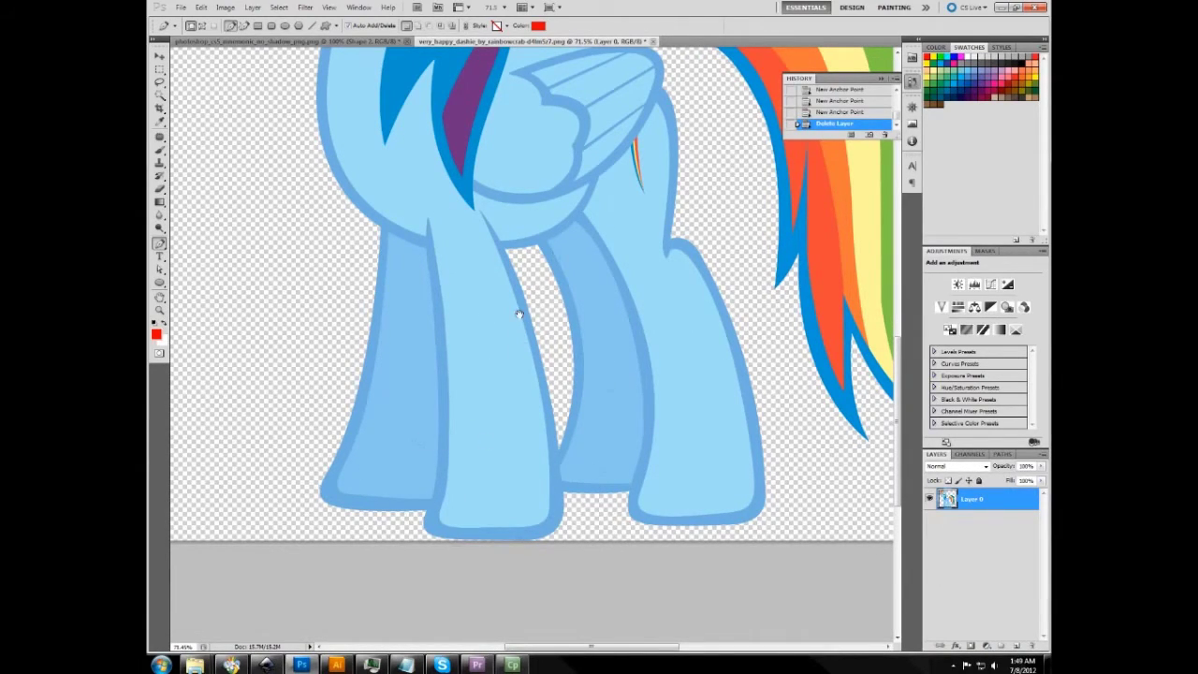
left_click_drag(516, 310, 559, 436)
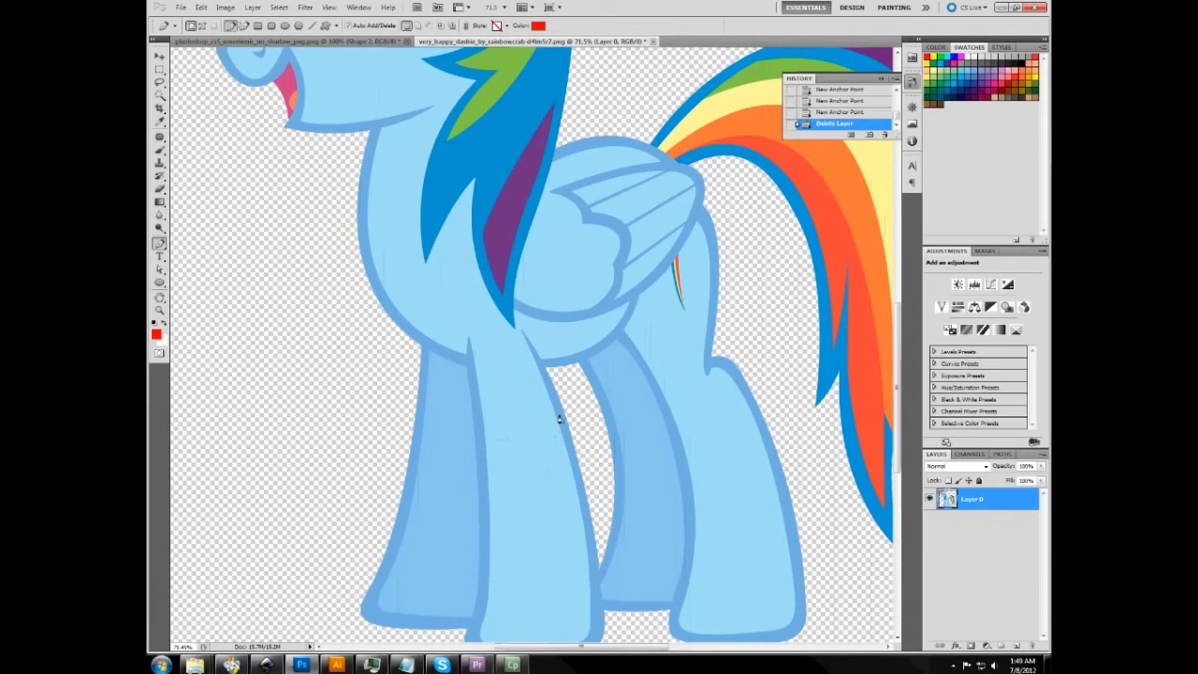
scroll(559, 418, "up", 6)
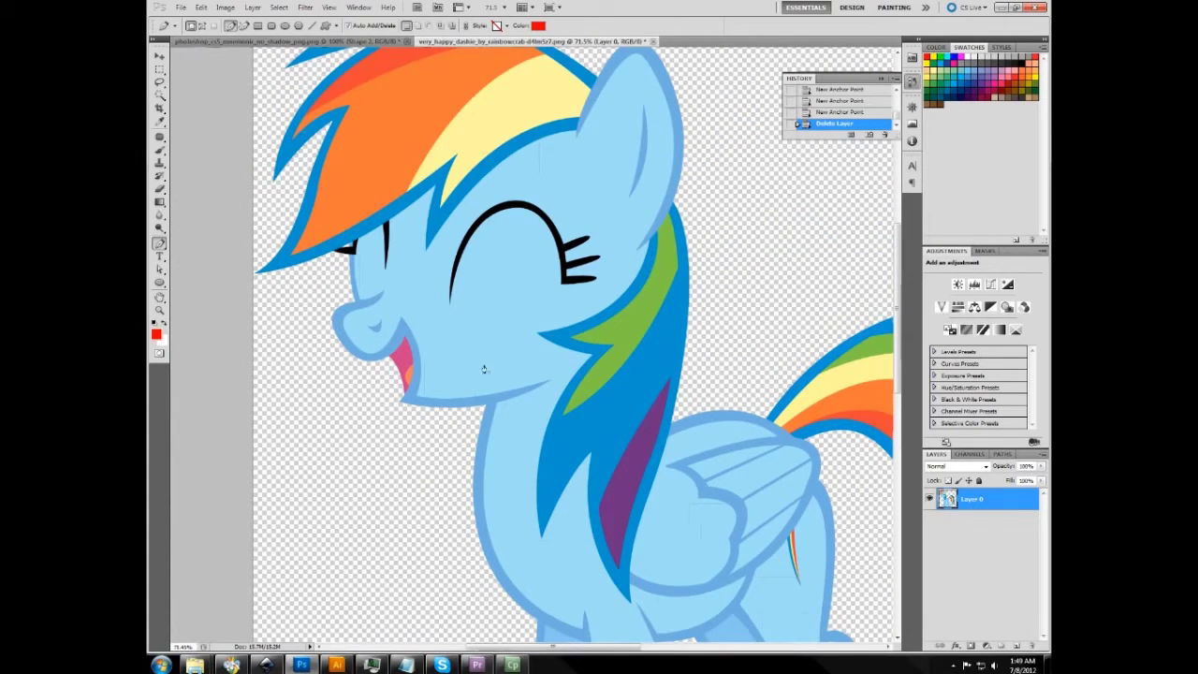
scroll(474, 273, "up", 2)
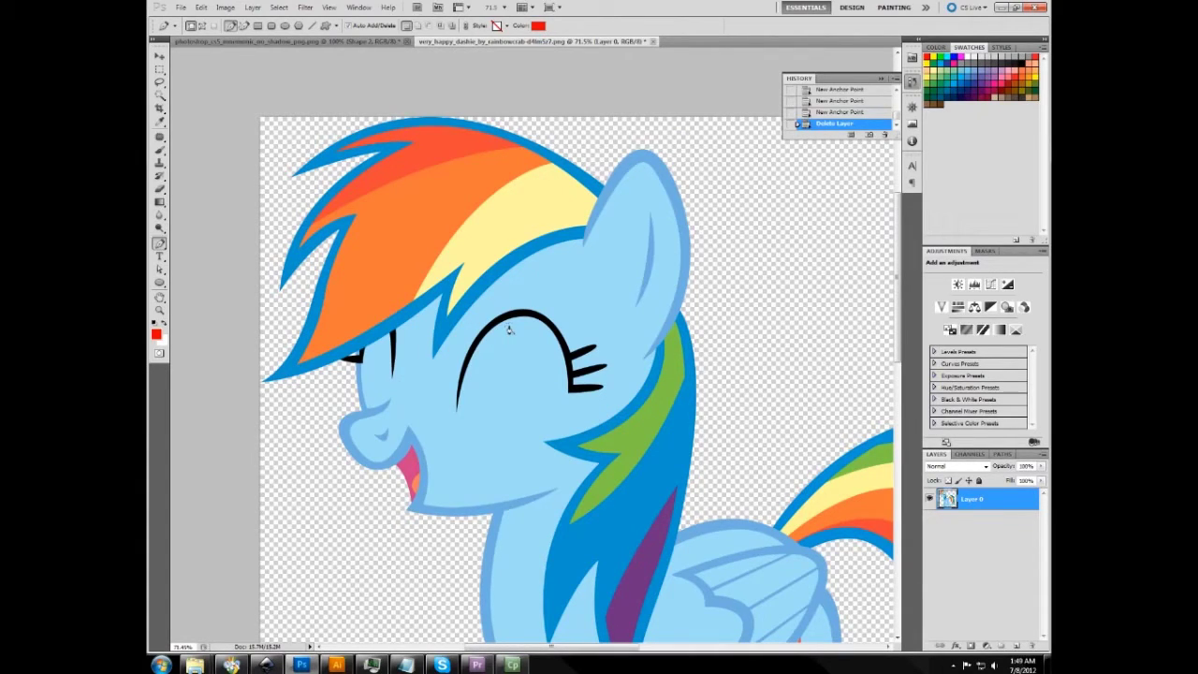
scroll(510, 318, "right", 2)
scroll(496, 281, "down", 2)
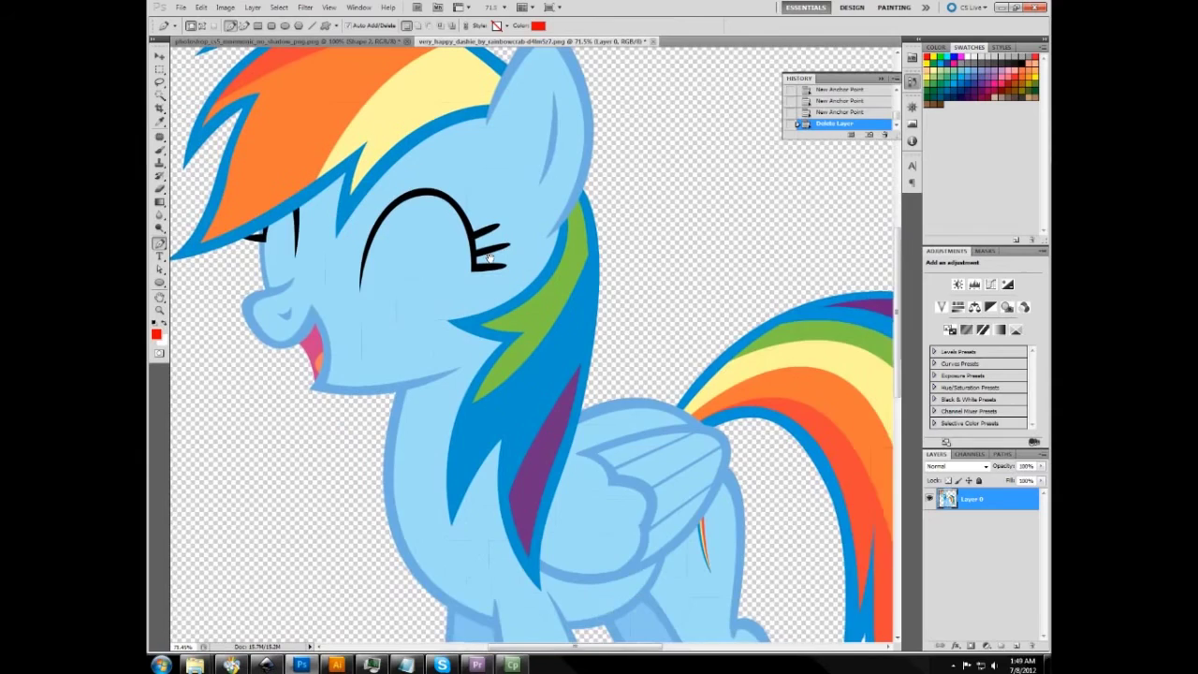
scroll(487, 258, "left", 2)
scroll(501, 285, "up", 1)
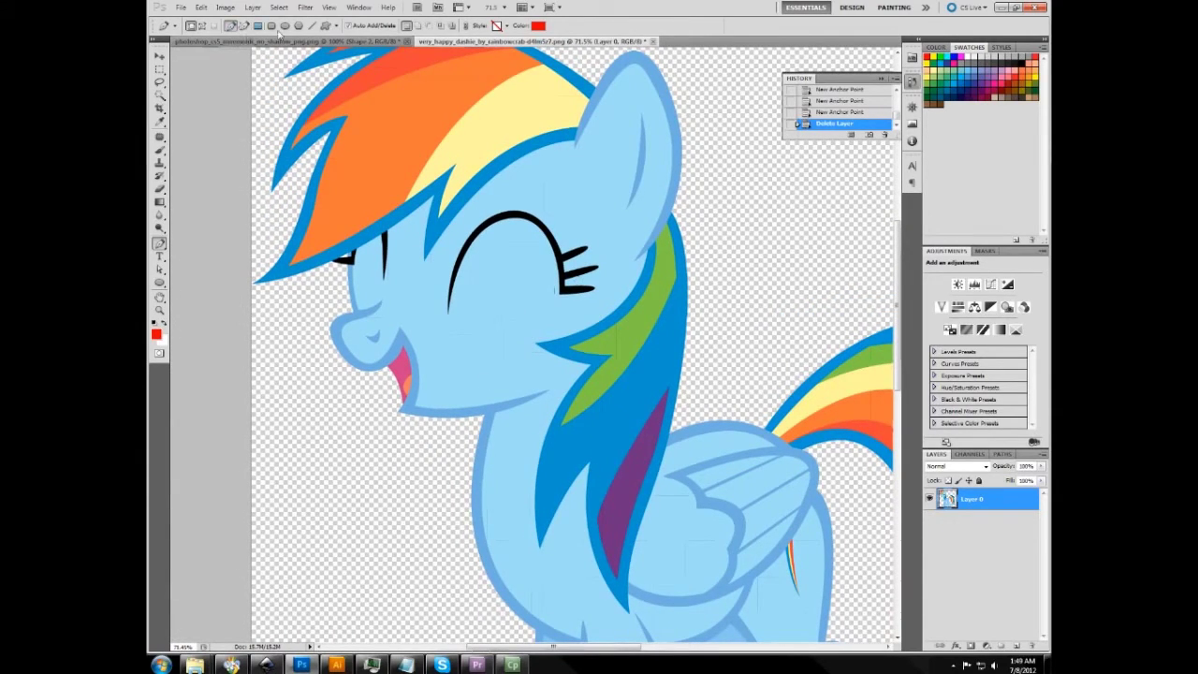
Step: Draw a small red circle with the Ellipse tool on the front mane's blue outline, above the far eye's lash
left_click(285, 26)
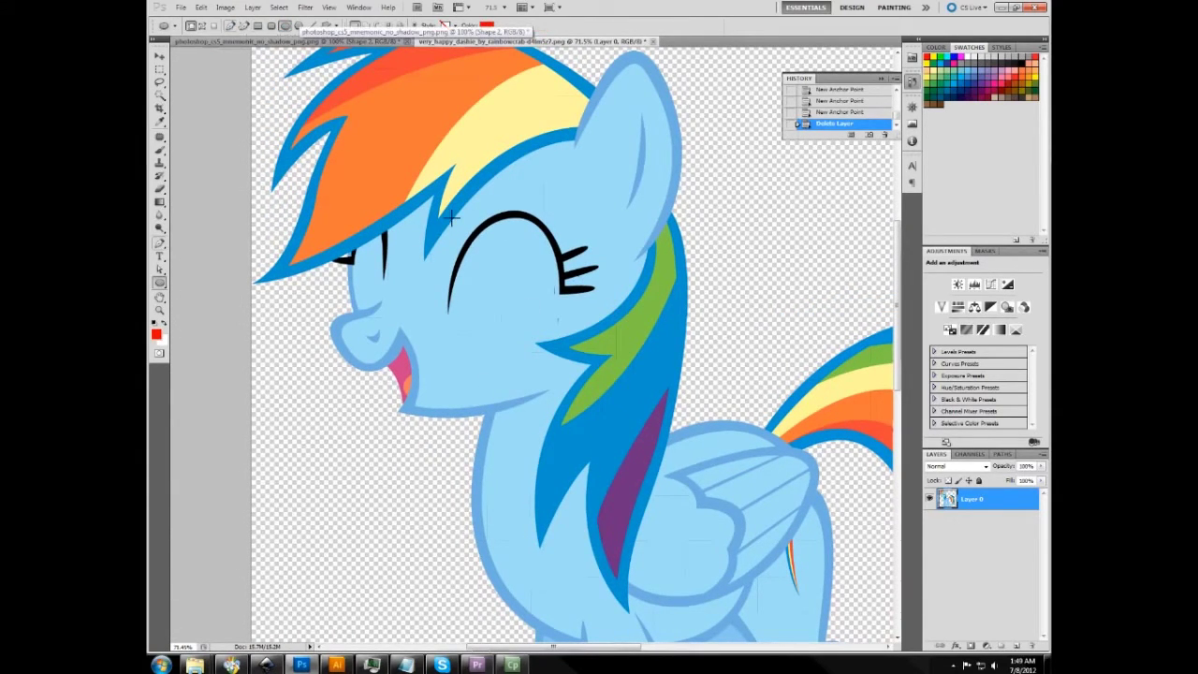
scroll(452, 218, "up", 1)
scroll(453, 218, "left", 1)
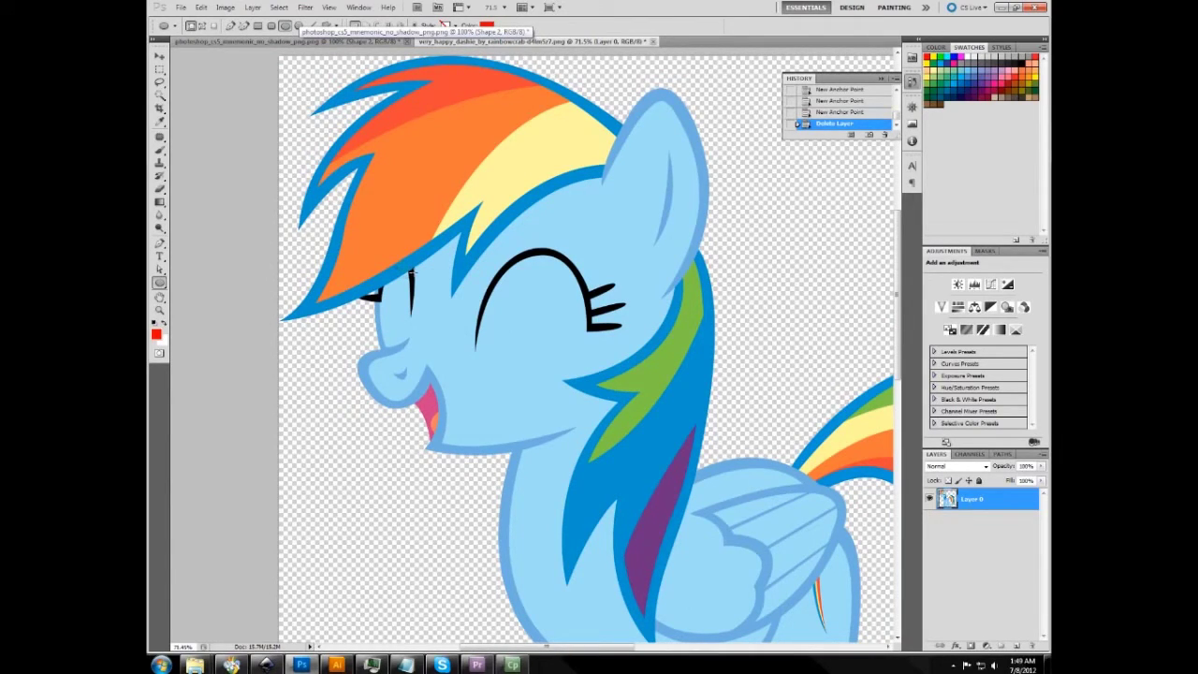
left_click_drag(410, 271, 417, 279)
key("ctrl+t")
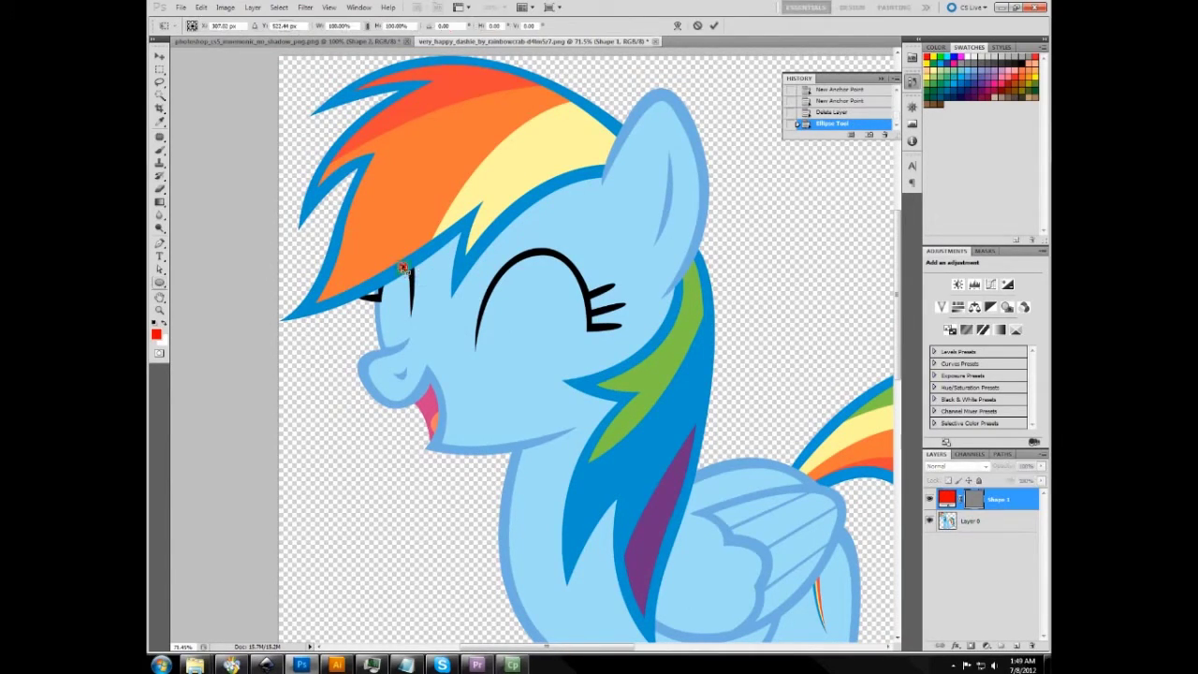
scroll(400, 269, "up", 6)
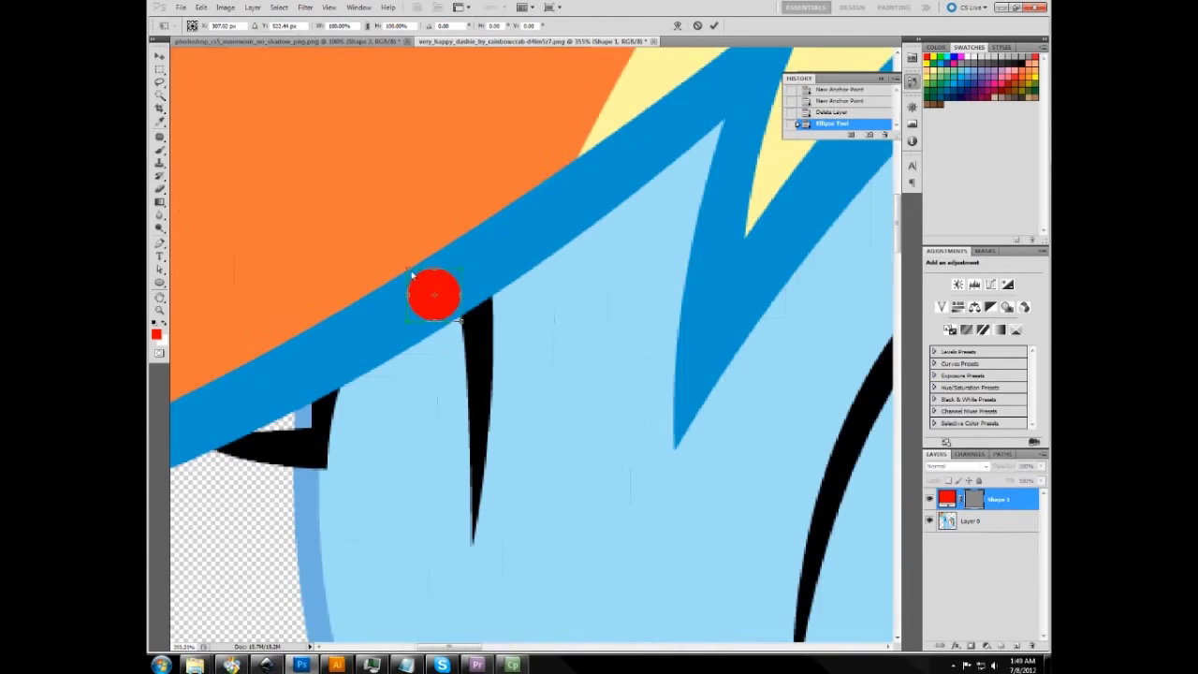
key("Return")
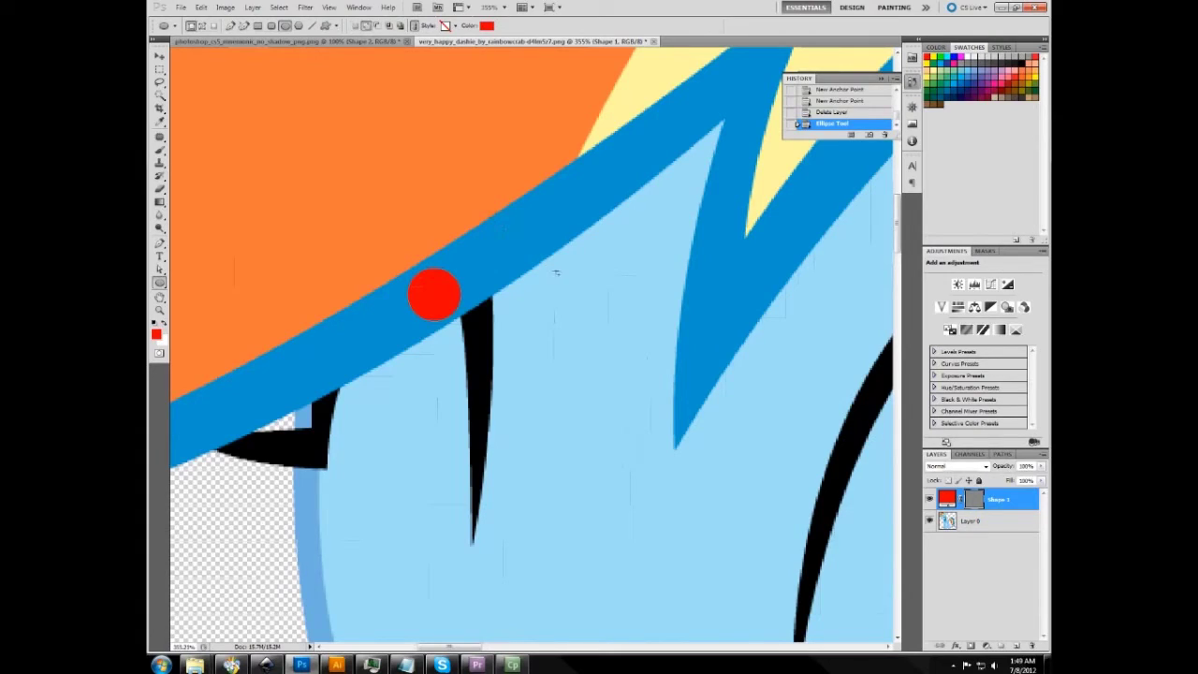
Step: Add a second, larger circle on the mane outline, shift both circles slightly, and delete their shape layer
left_click_drag(556, 284, 484, 210)
key("v")
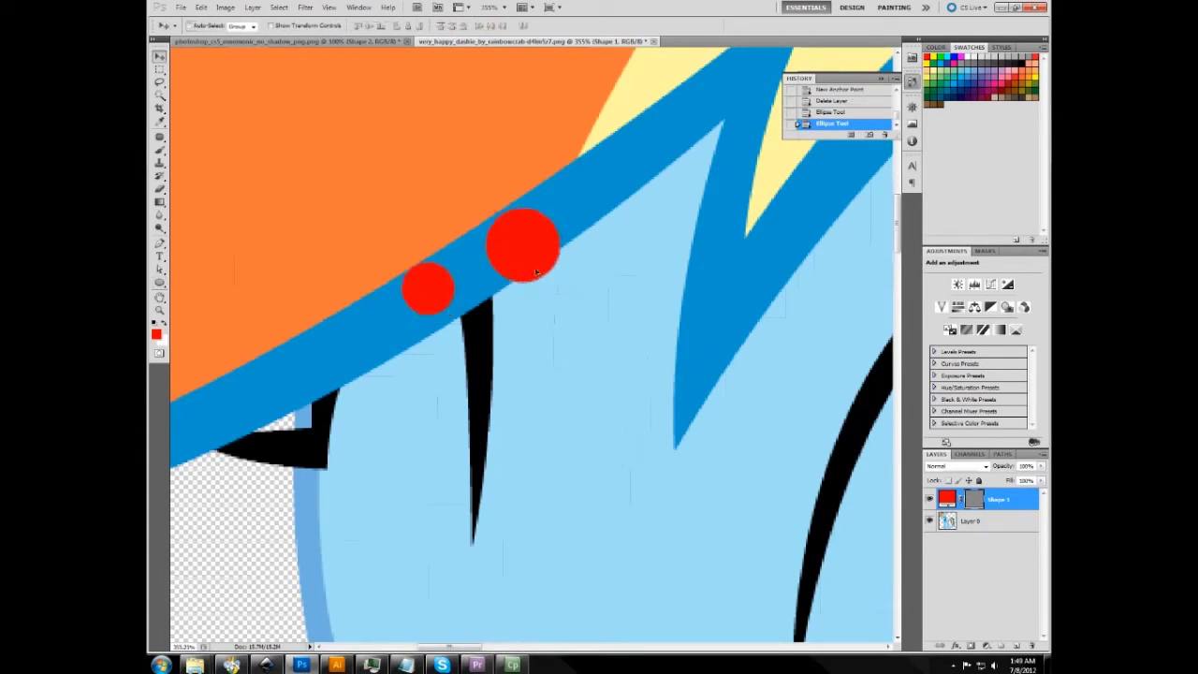
left_click_drag(536, 273, 533, 267)
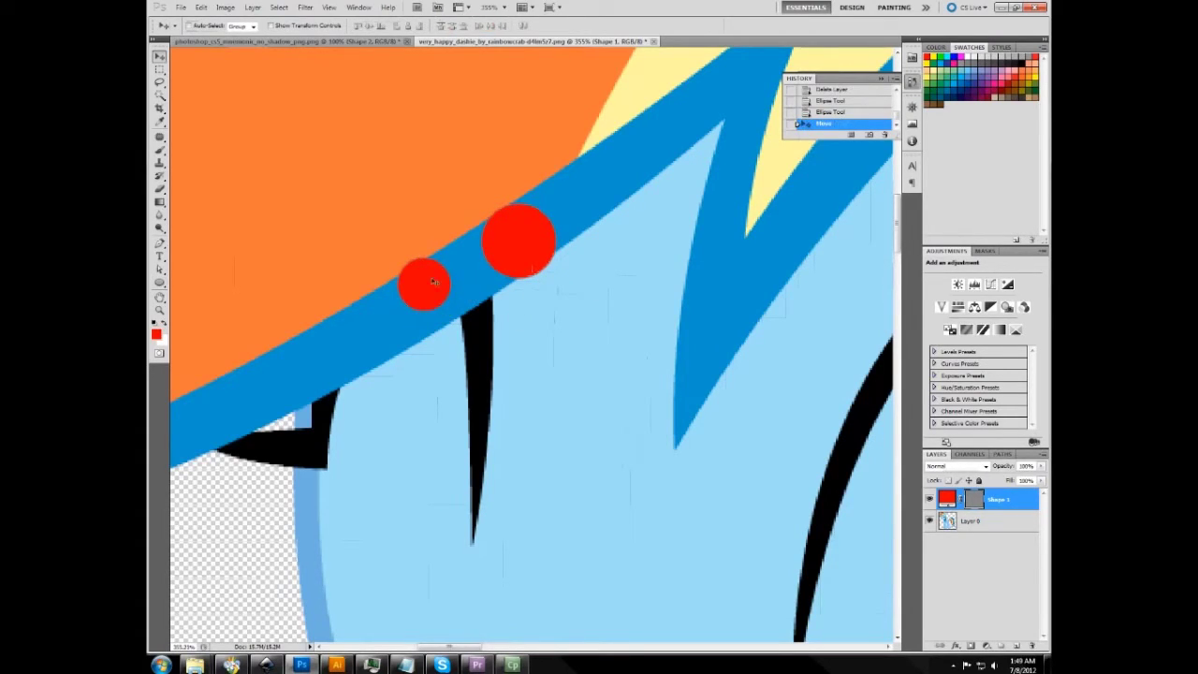
key("Delete")
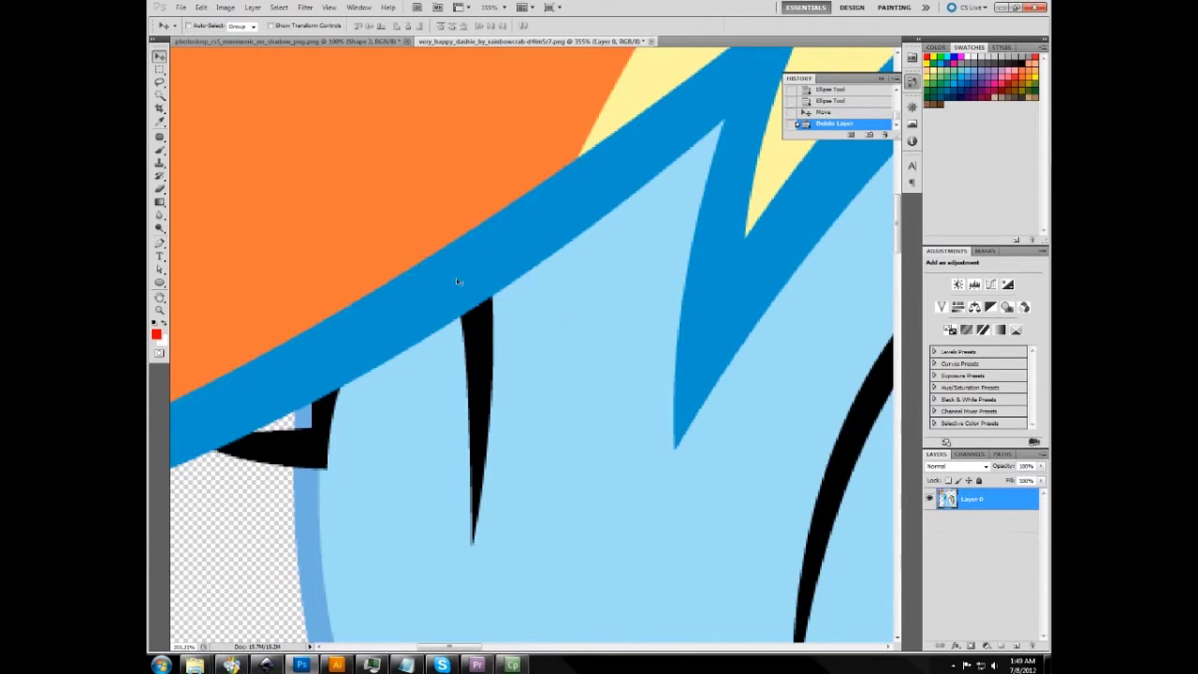
Step: Draw a red circle on the front mane's blue outline, and scale and position it to match the outline's thickness
key("p")
left_click_drag(428, 245, 389, 204)
left_click(284, 27)
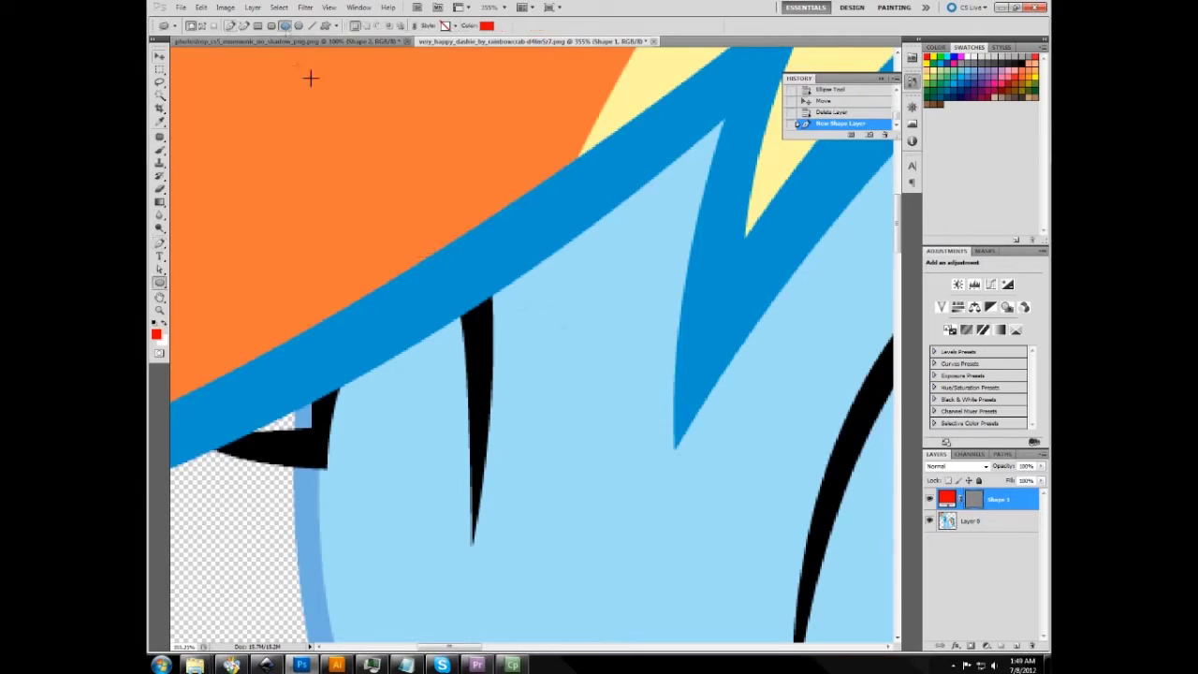
mouse_move(439, 252)
left_mouse_down()
mouse_move(484, 302)
mouse_move(551, 334)
left_mouse_up()
key("v")
left_click_drag(497, 296, 488, 275)
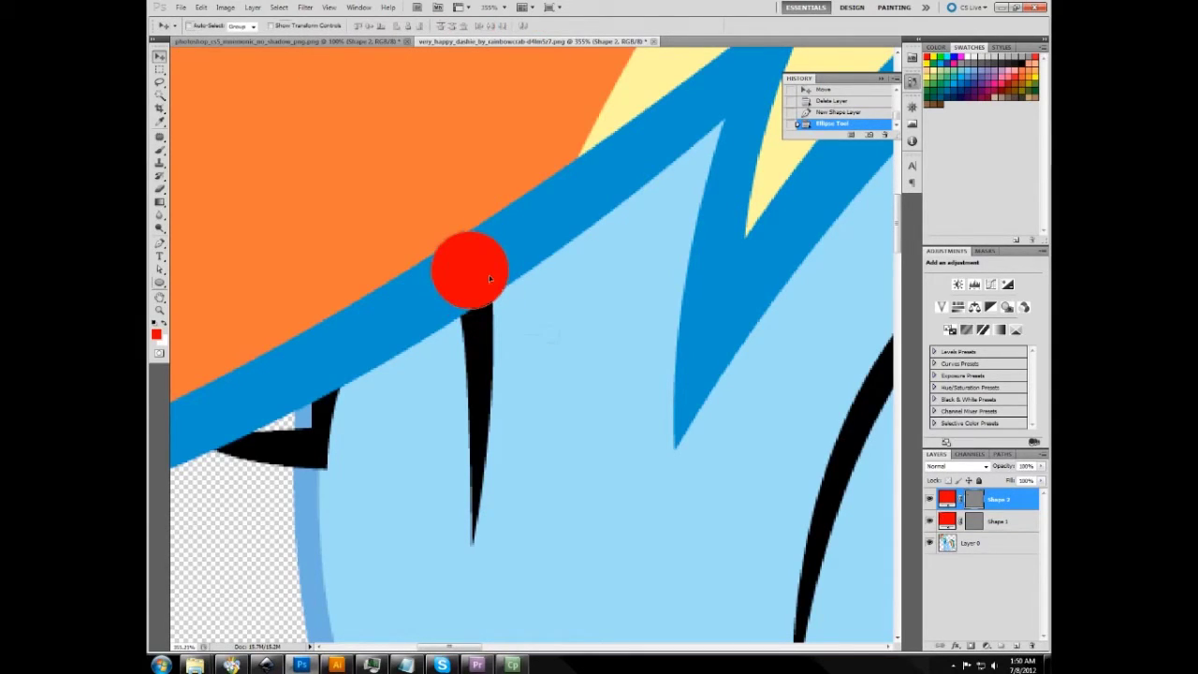
key("ctrl+t")
left_click_drag(436, 239, 436, 234)
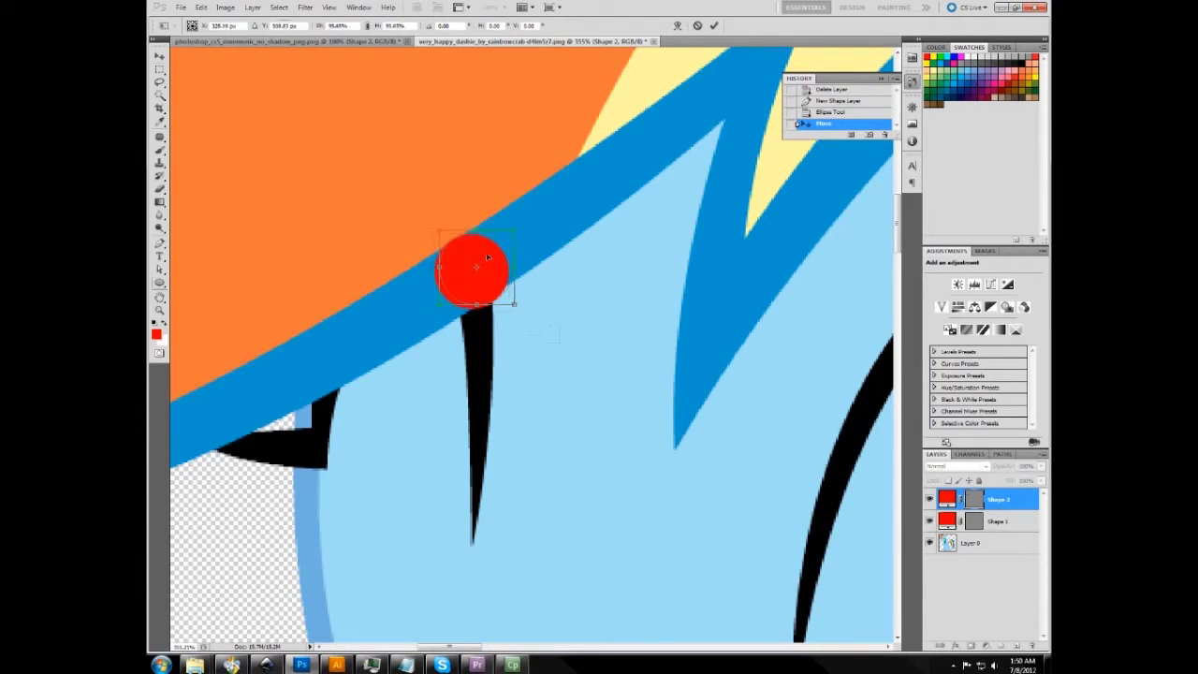
left_click_drag(479, 272, 486, 266)
key("Return")
Step: Move the red circle onto the jaw outline and on to the front neck outline to compare line thickness
scroll(487, 273, "down", 8)
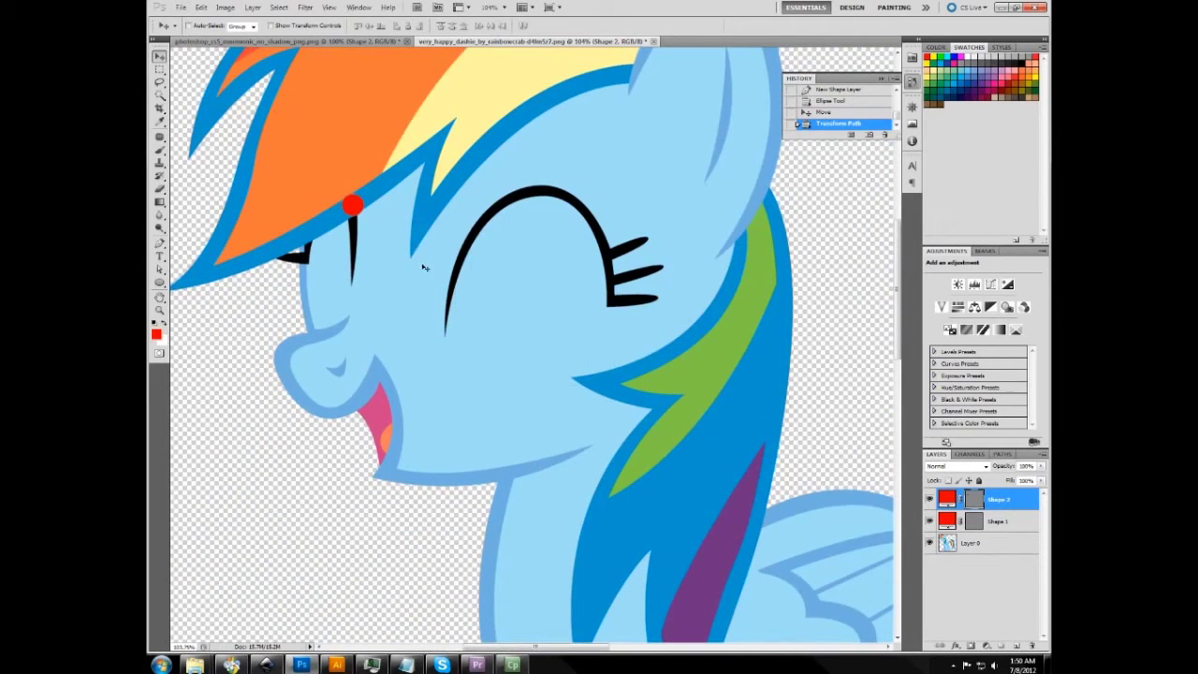
left_click_drag(359, 219, 441, 494)
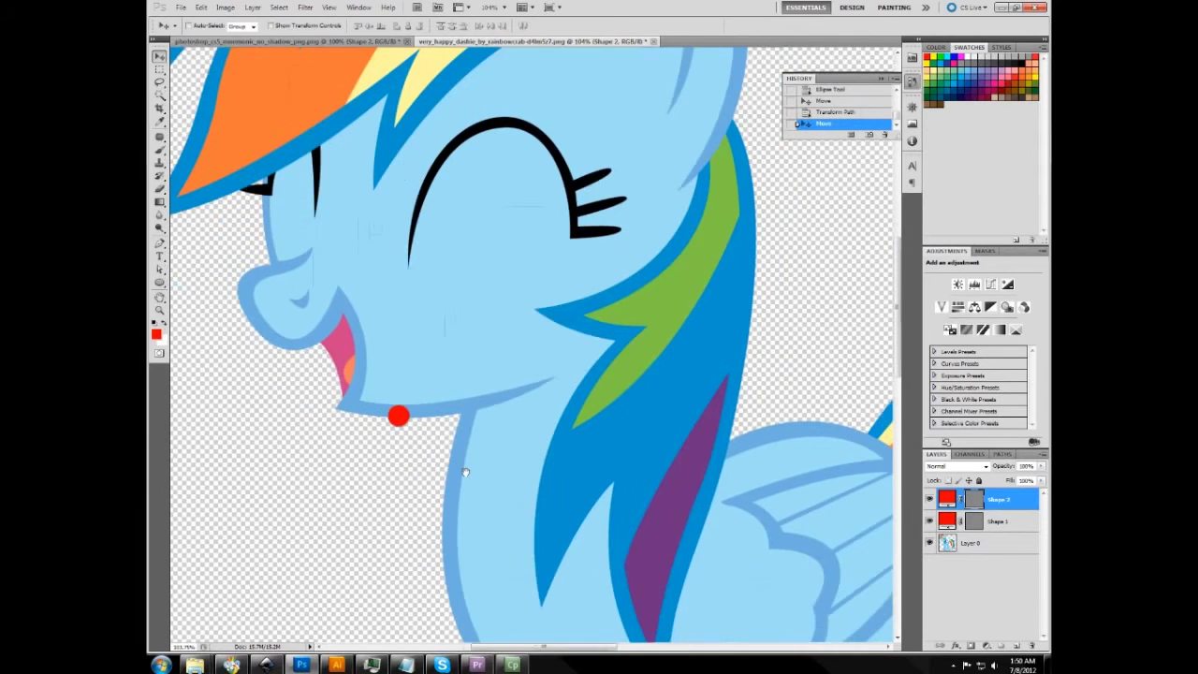
scroll(402, 428, "up", 7)
scroll(436, 451, "down", 6)
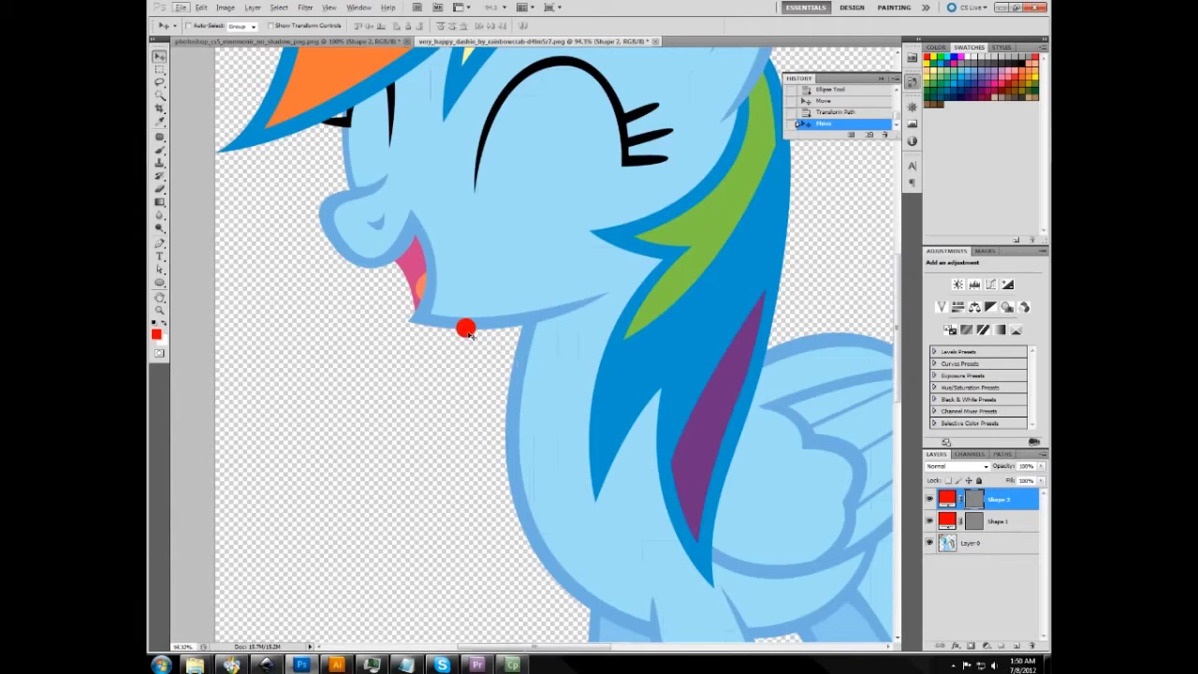
left_click_drag(468, 333, 514, 385)
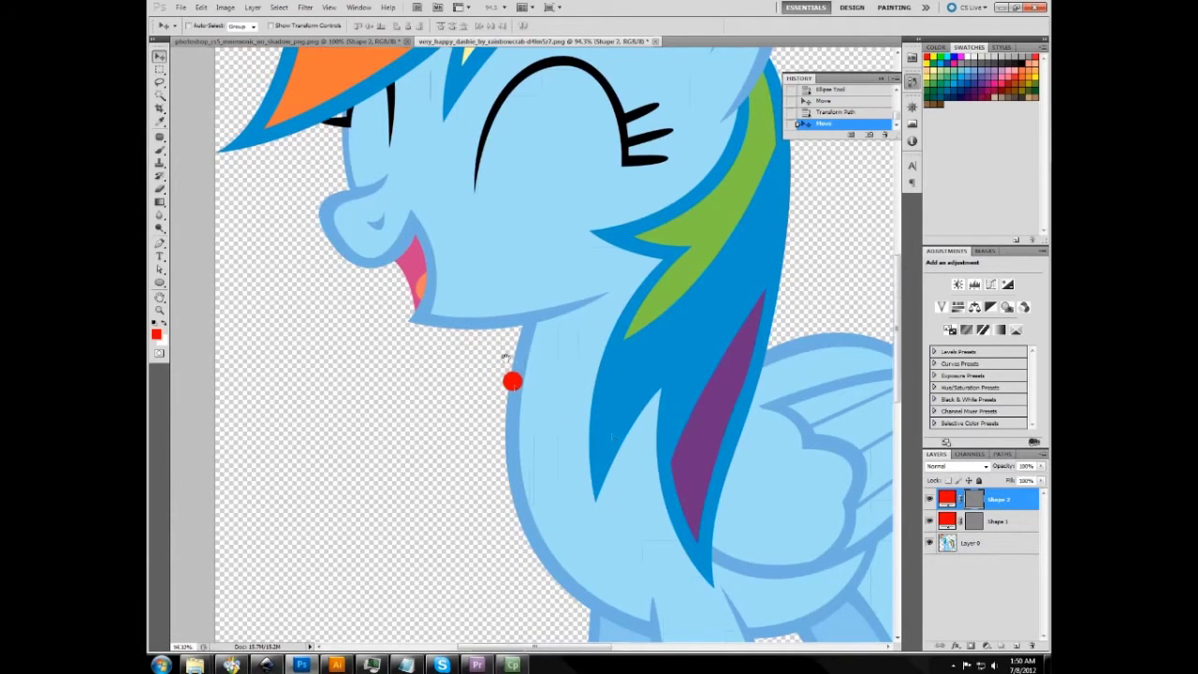
Step: Move the red circle onto the back outline beside the mane and scale it down to match the line's thickness
scroll(513, 386, "down", 3)
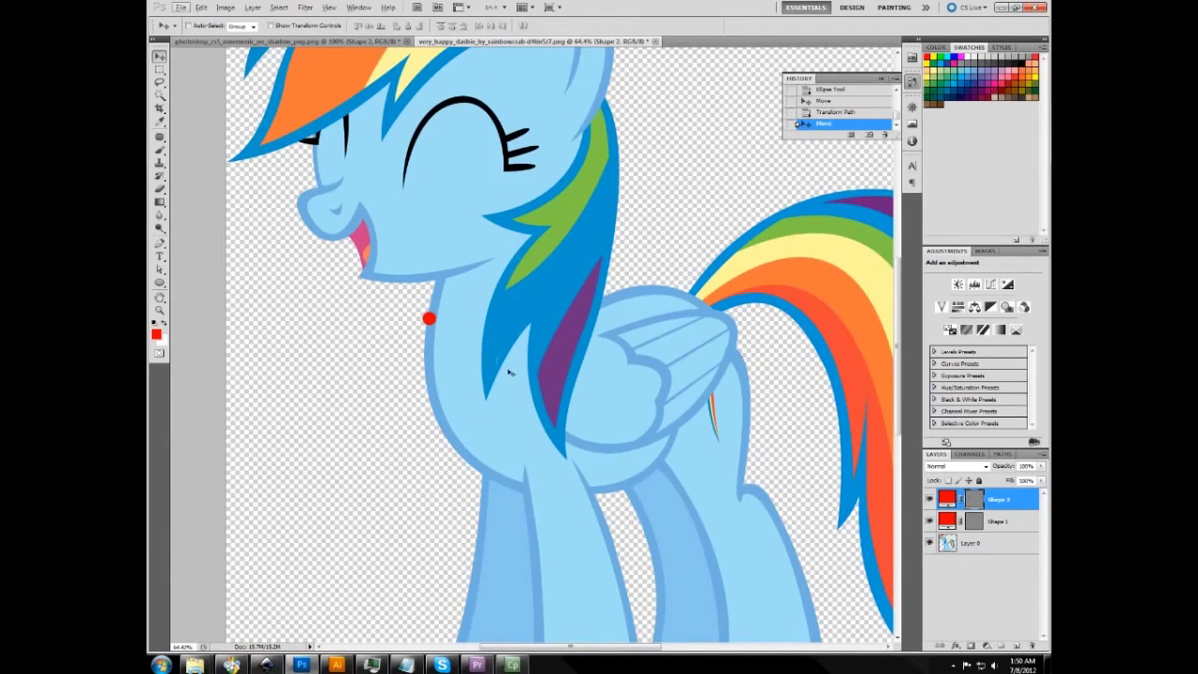
left_click_drag(442, 327, 630, 302)
left_click_drag(669, 353, 619, 298)
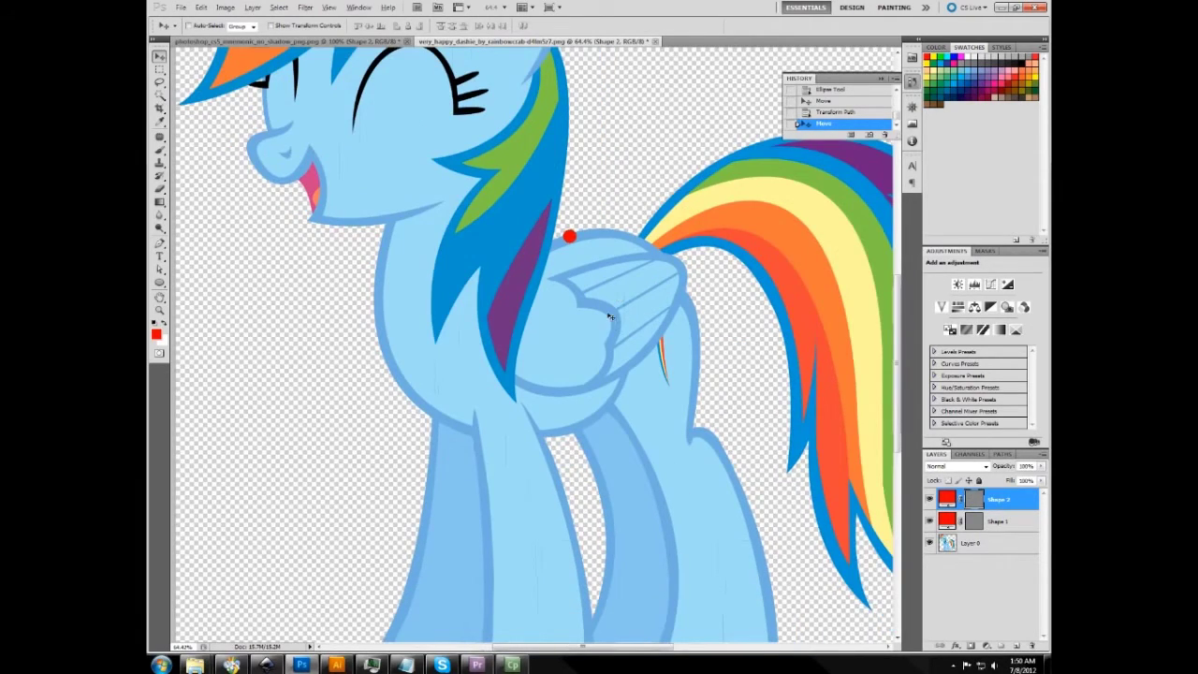
key("ctrl+t")
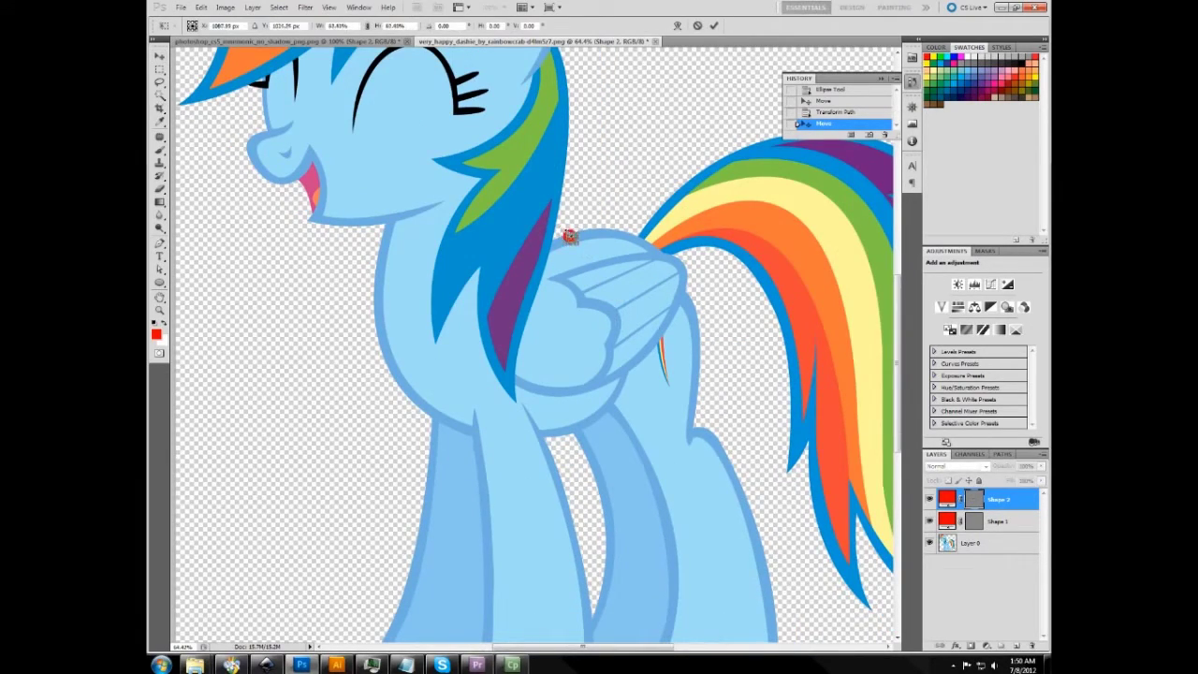
key("Return")
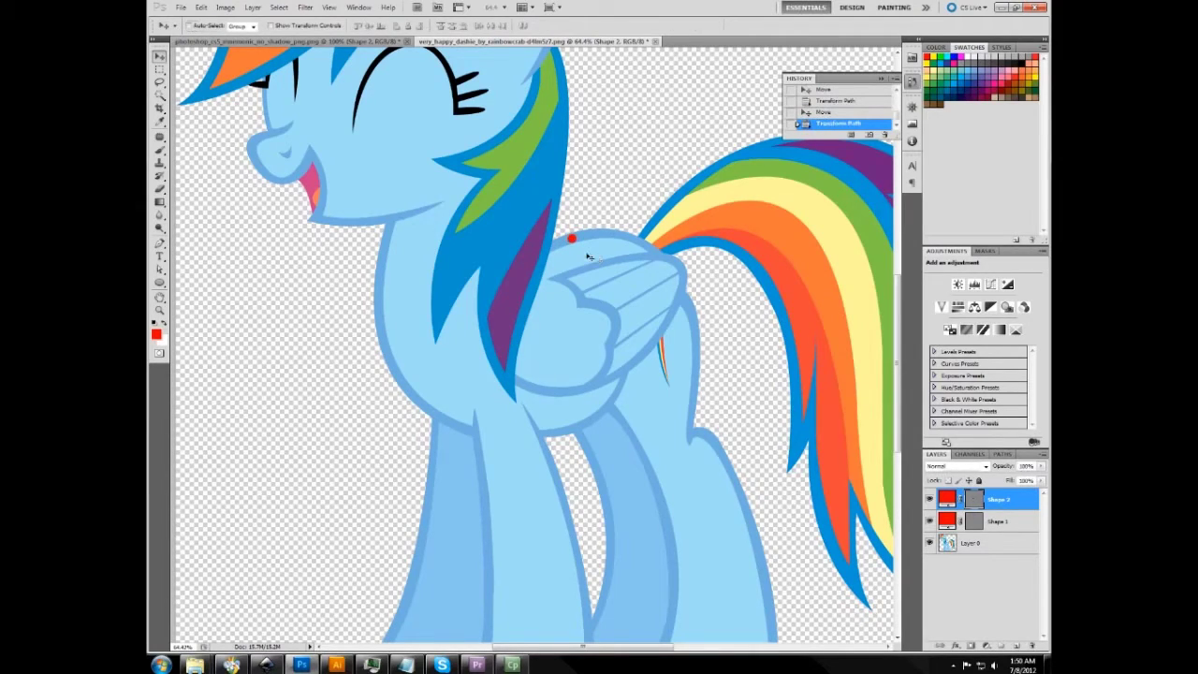
Step: Move the red circle onto the near front leg's inner outline and compare it with the line thickness up close
left_click_drag(571, 242, 549, 457)
scroll(548, 457, "up", 5)
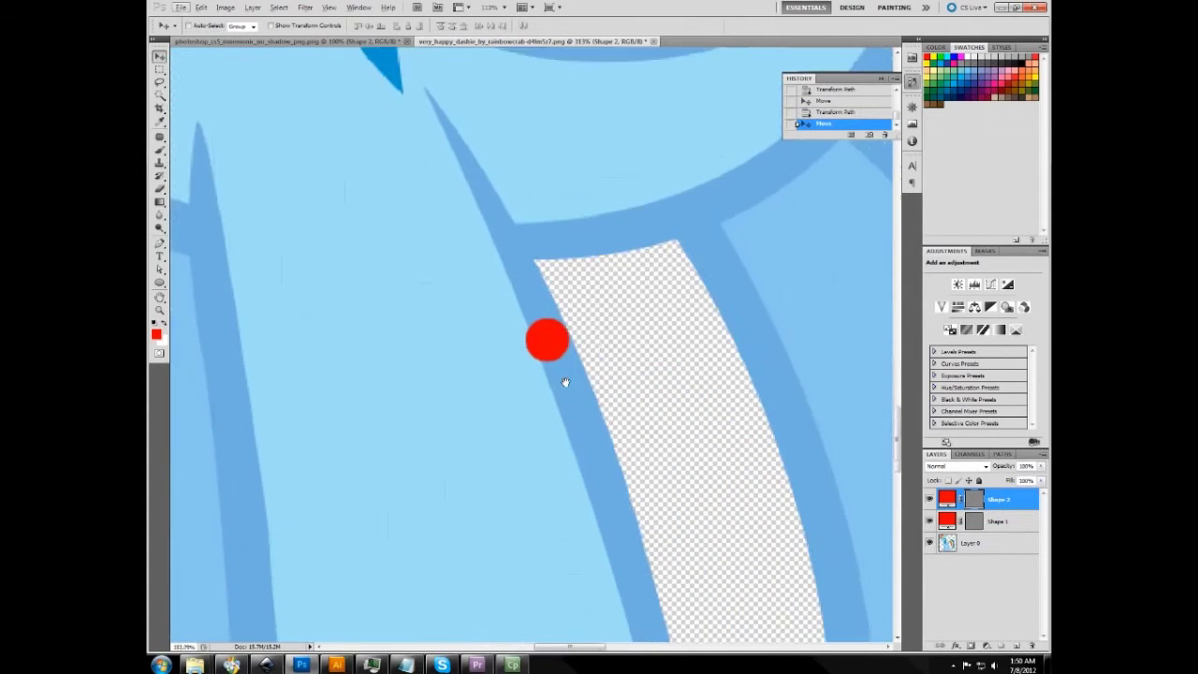
scroll(564, 384, "down", 5)
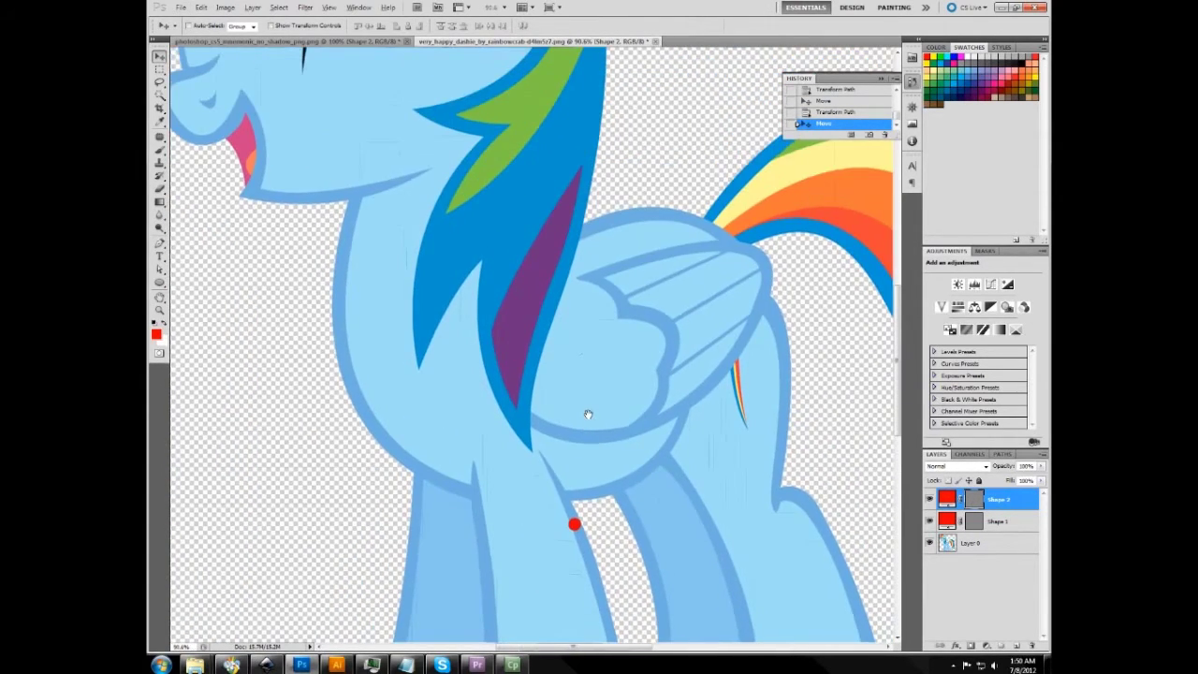
scroll(571, 463, "down", 3)
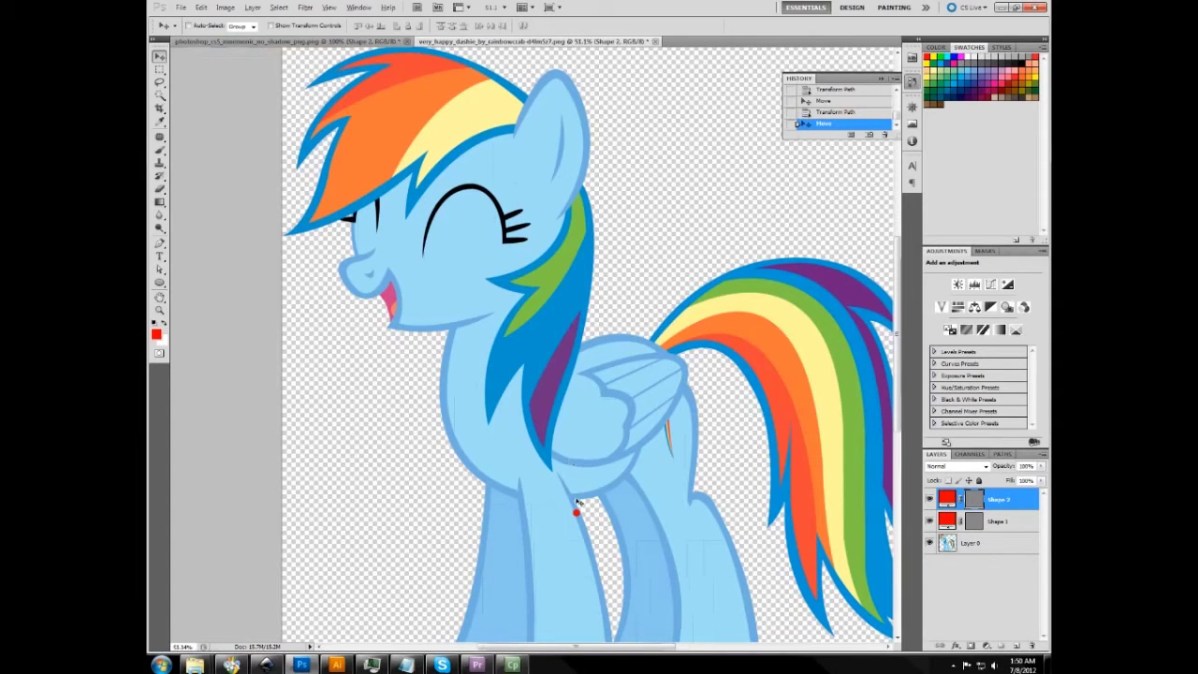
Step: Move the red circle onto the jaw outline, and from there to the empty area just above the back
left_click_drag(573, 514, 425, 334)
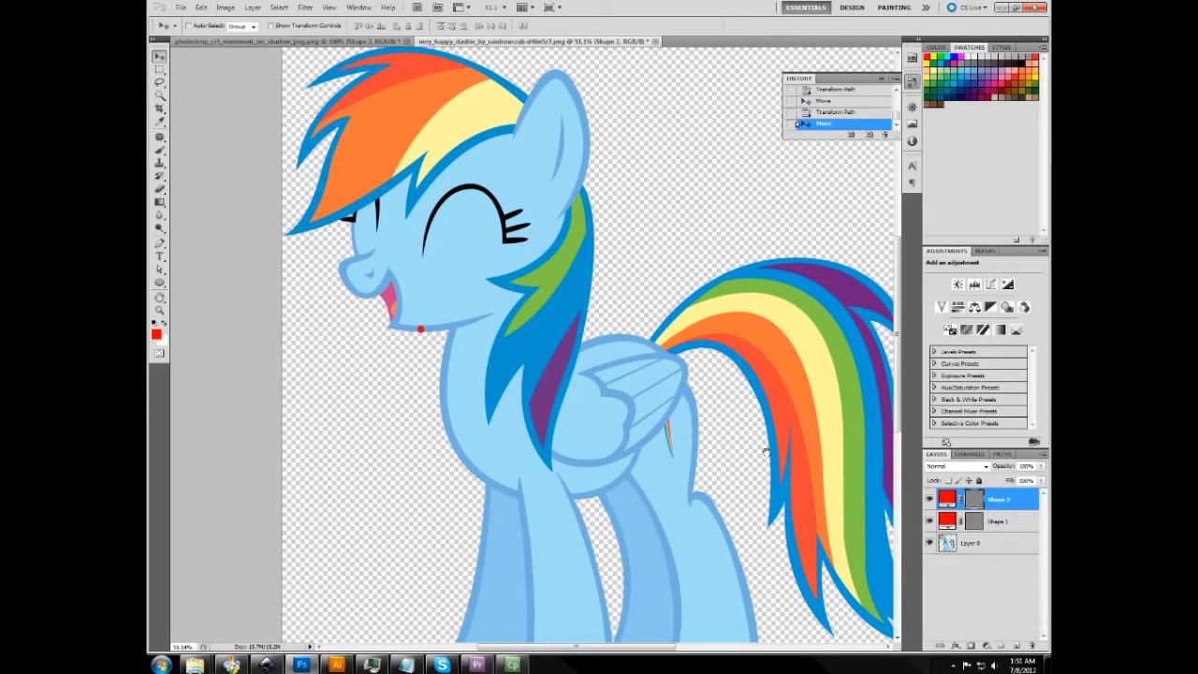
left_click_drag(736, 422, 688, 357)
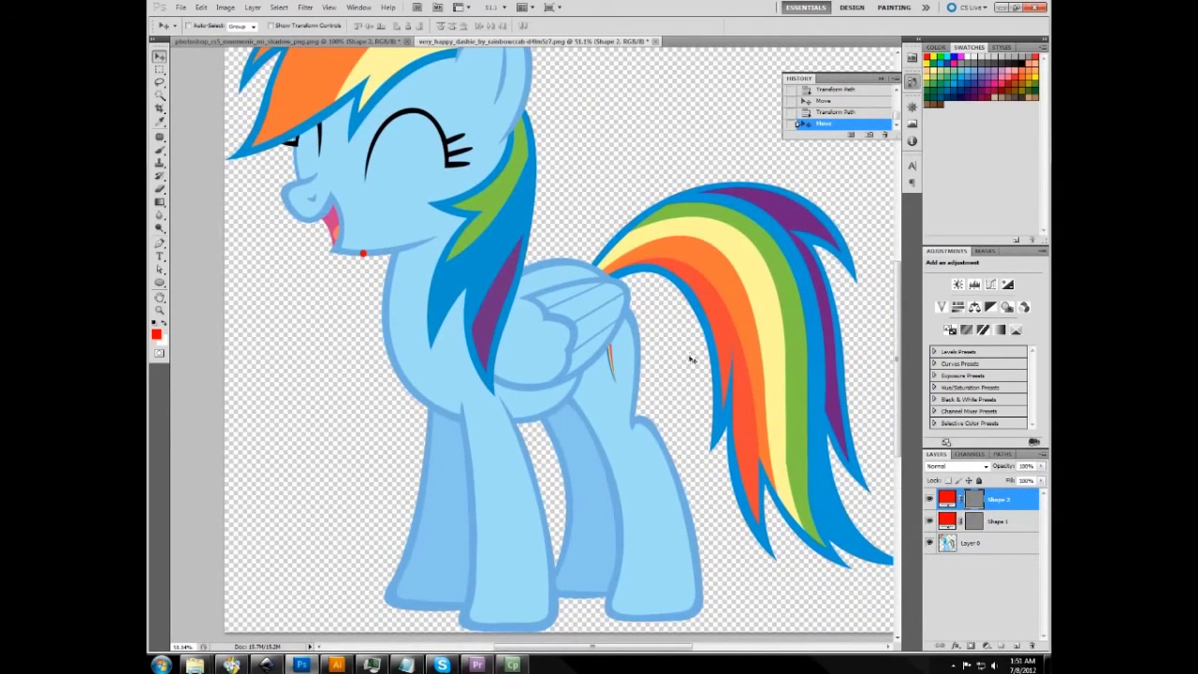
left_click_drag(388, 268, 599, 253)
Step: Show the logo documents open in Inkscape and Illustrator, returning to the pony image in Photoshop after each
left_click(265, 664)
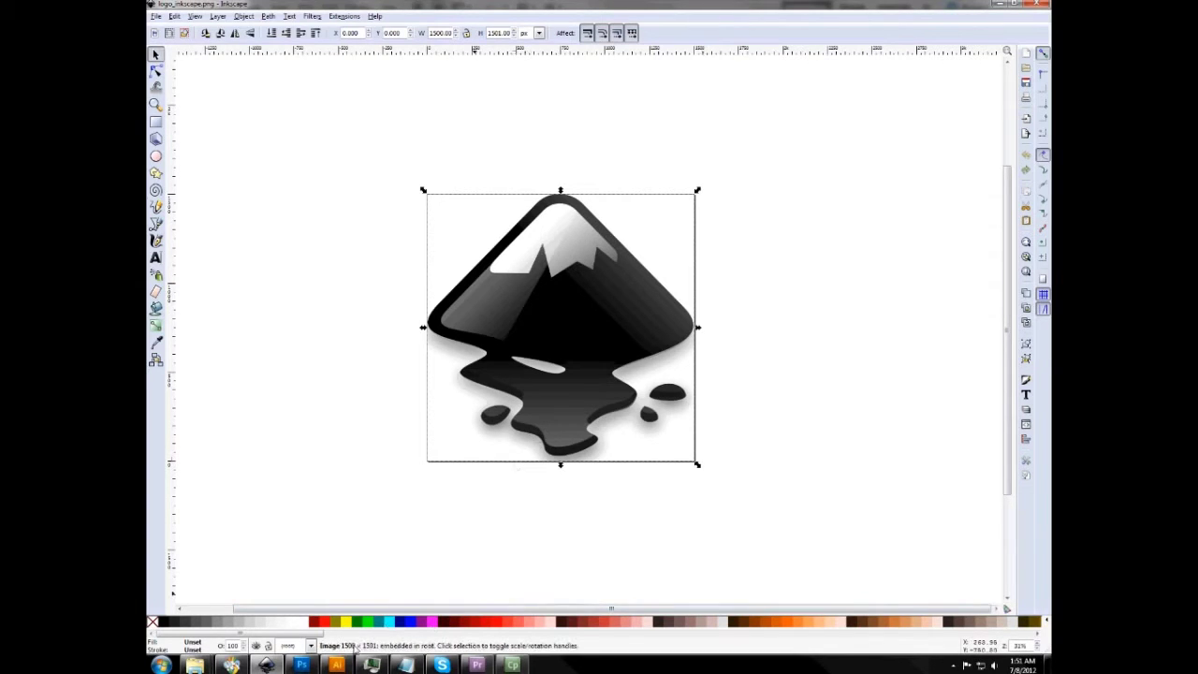
left_click(304, 666)
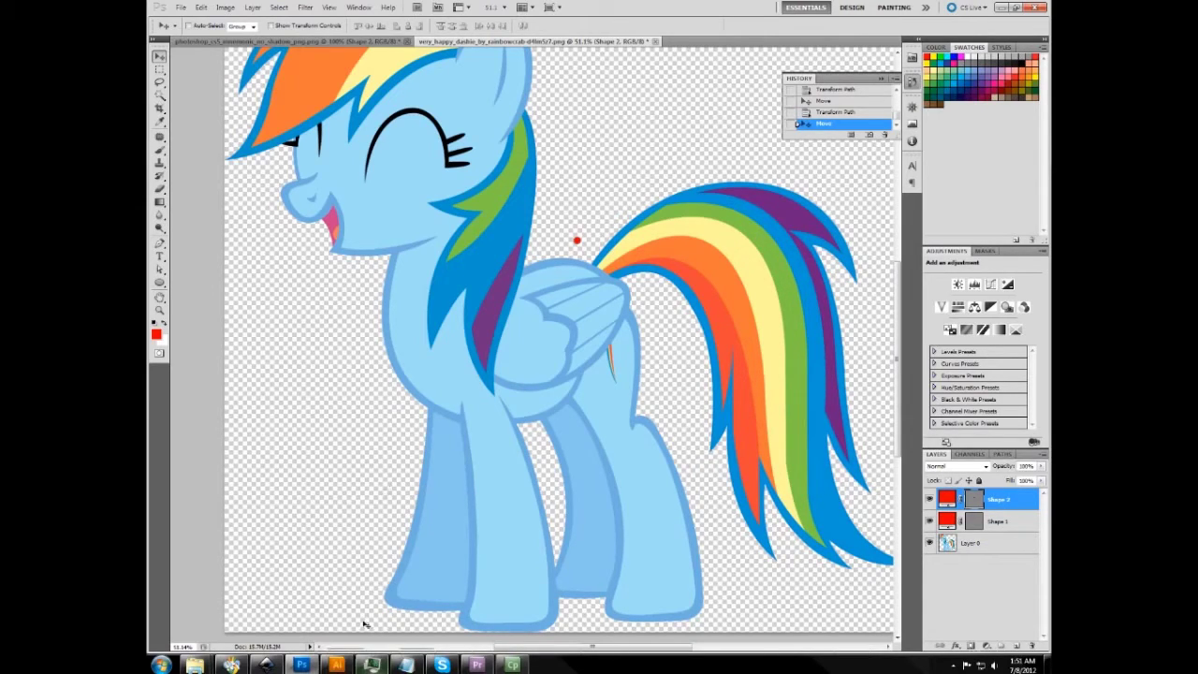
left_click(339, 666)
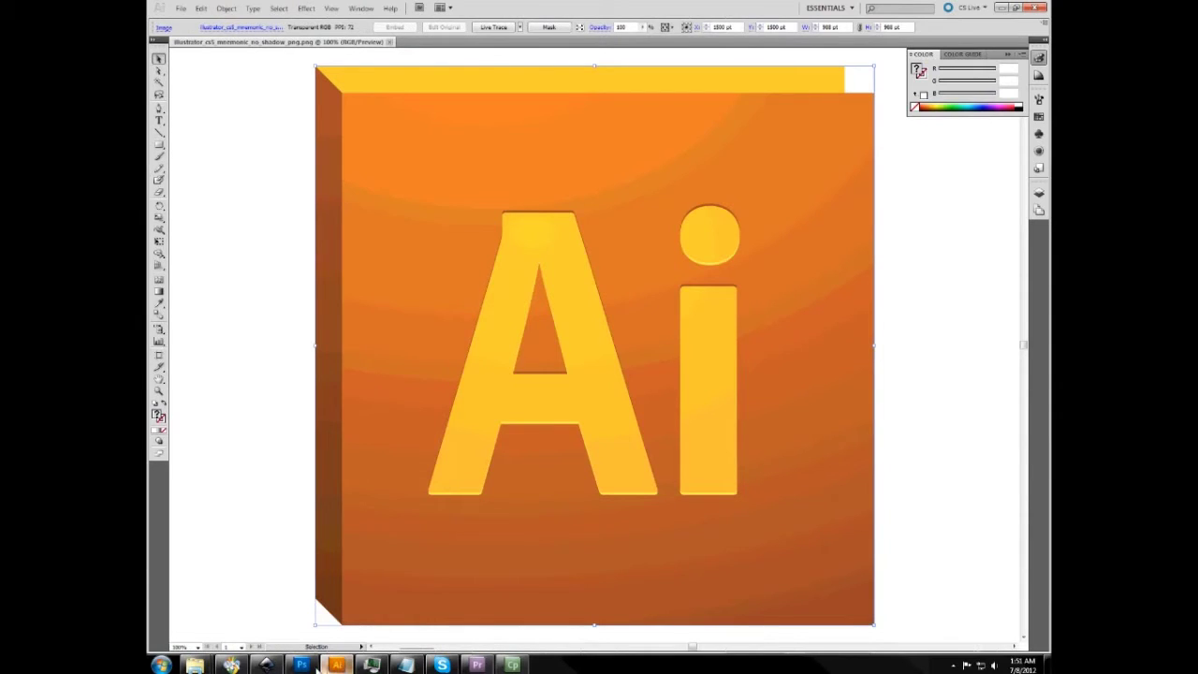
left_click(303, 666)
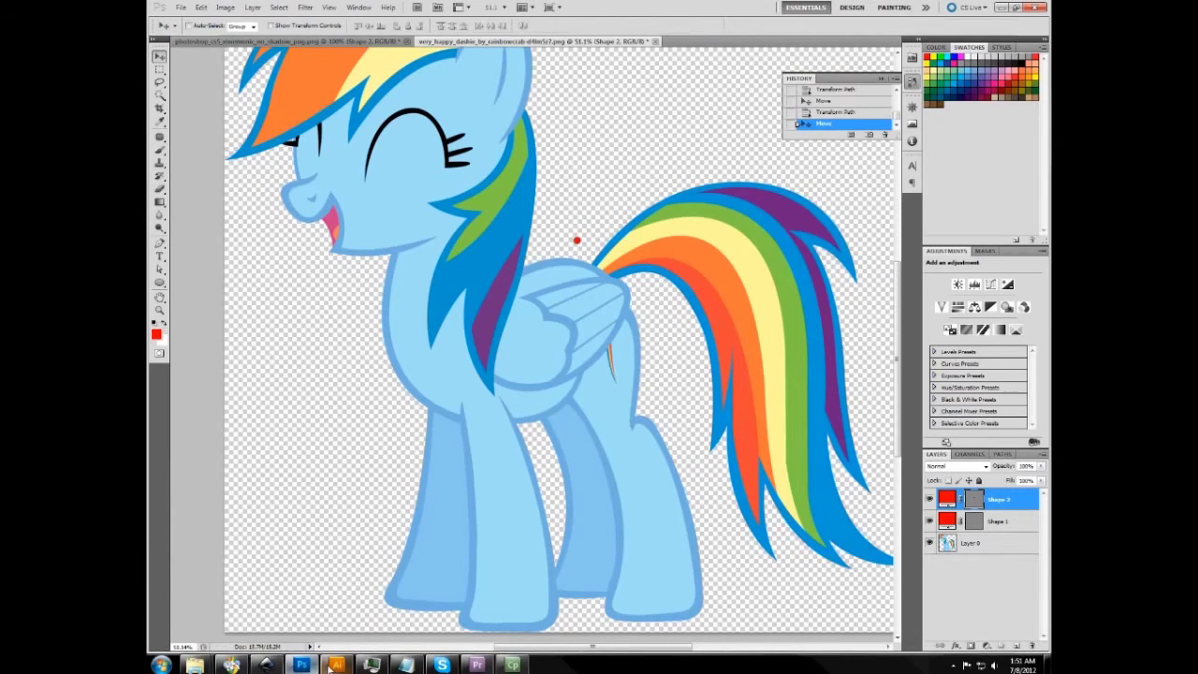
mouse_move(332, 659)
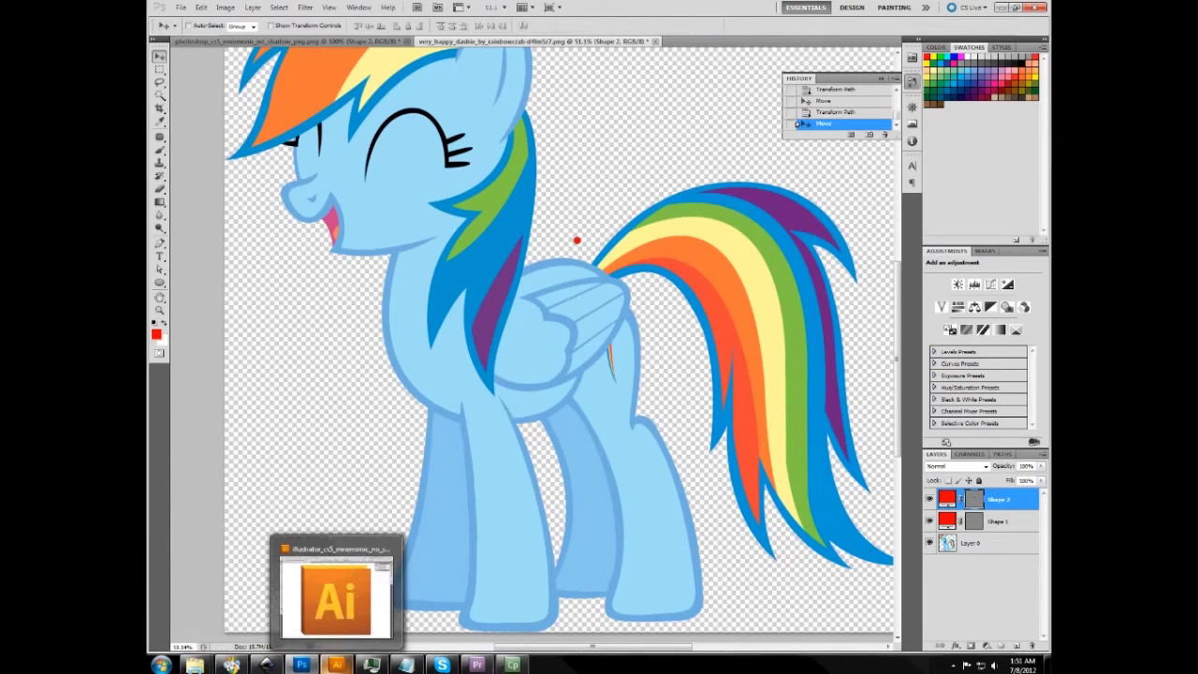
left_click(333, 661)
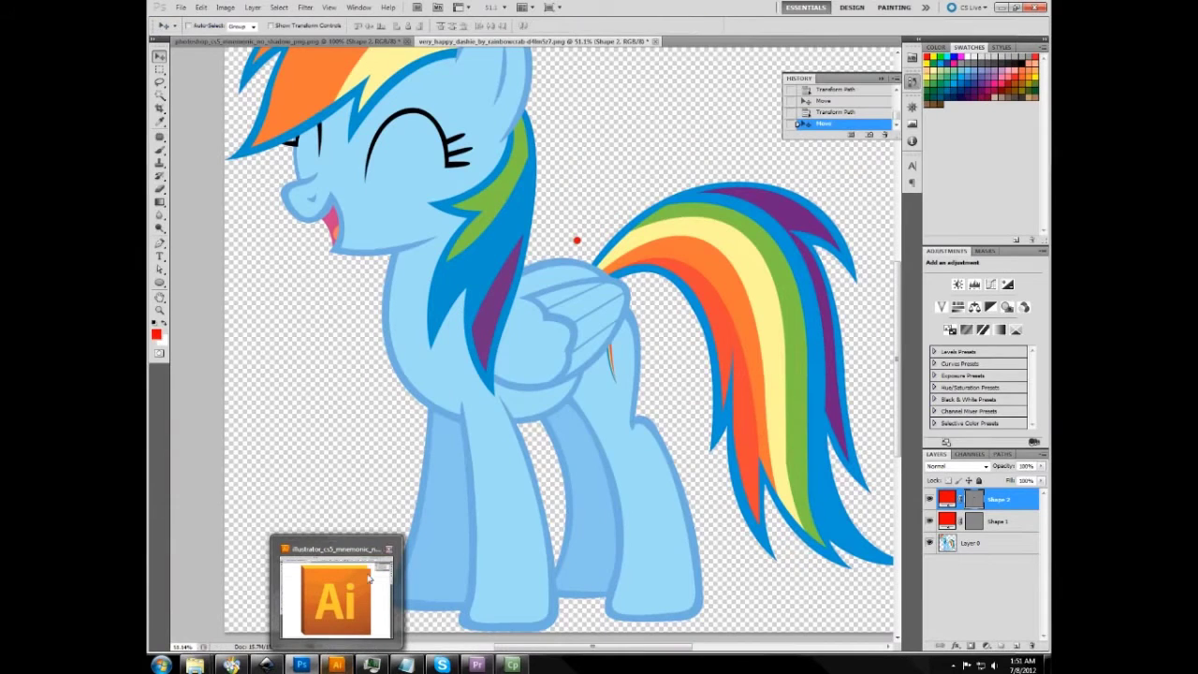
left_click(337, 594)
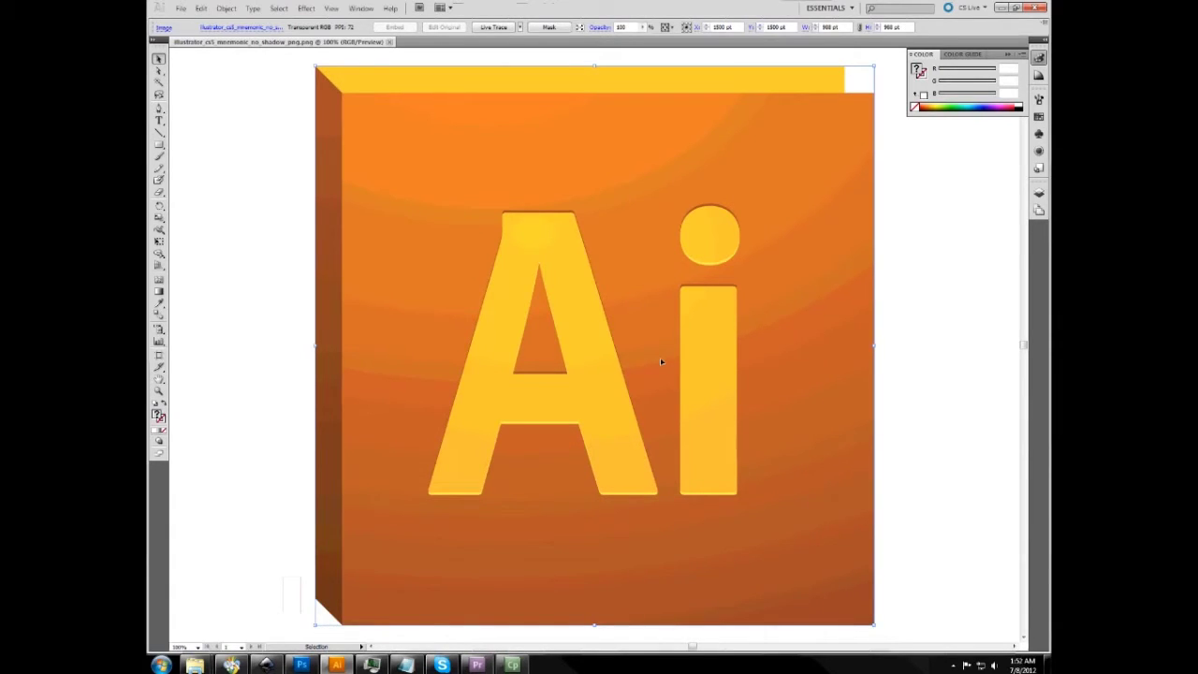
left_click(301, 665)
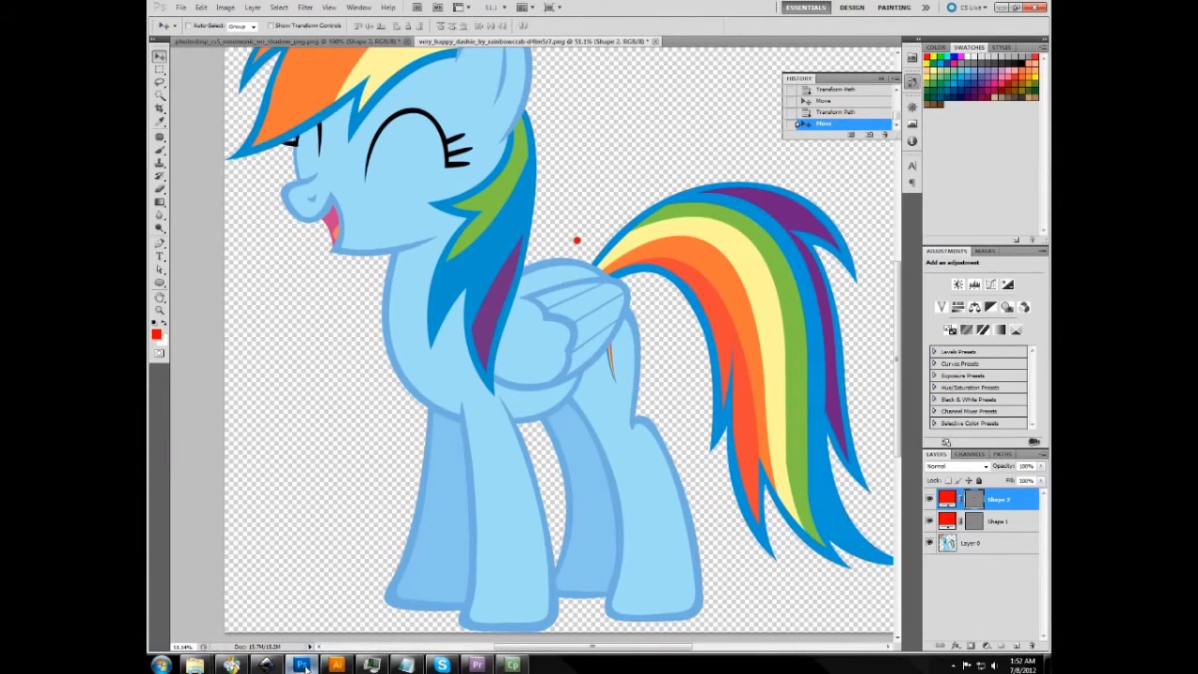
Step: Cycle through the Inkscape, Photoshop and Illustrator windows, finishing on the Illustrator logo document
left_click(266, 665)
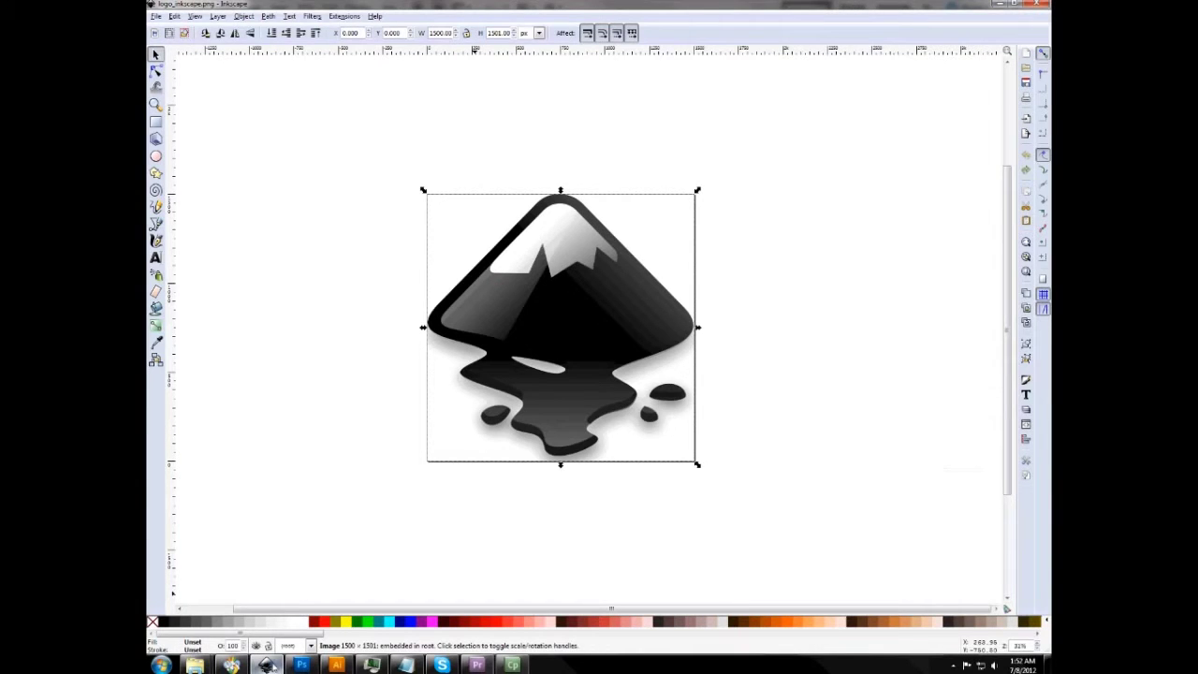
mouse_move(310, 664)
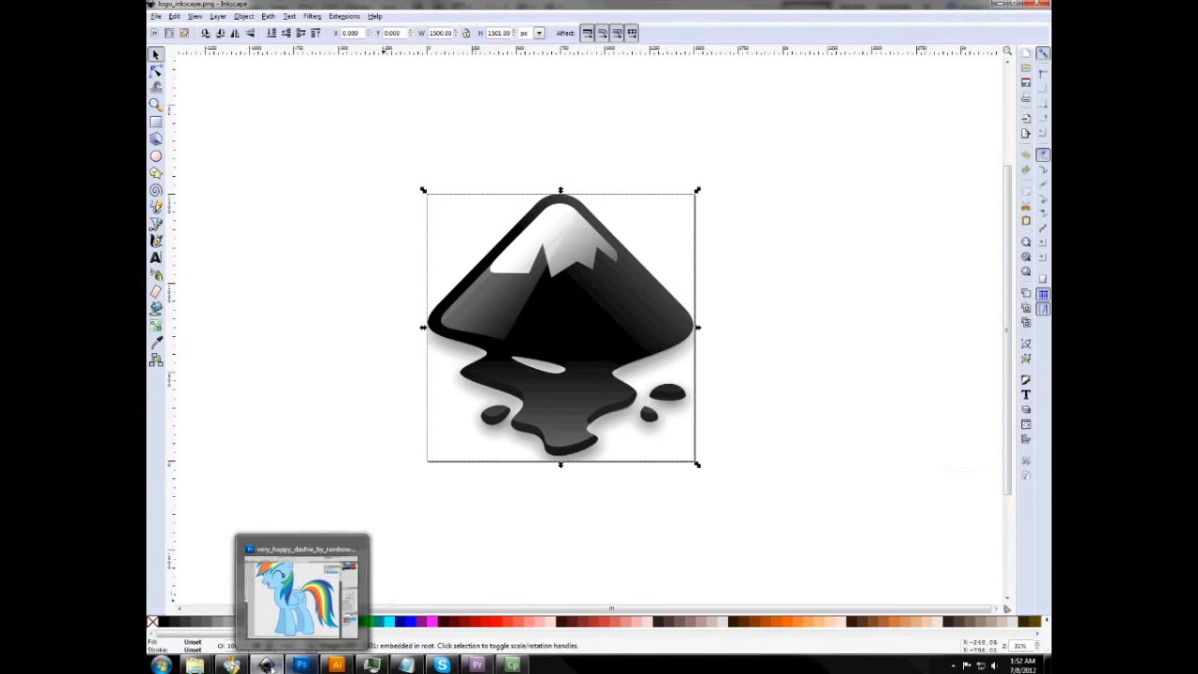
left_click(310, 664)
left_click(332, 664)
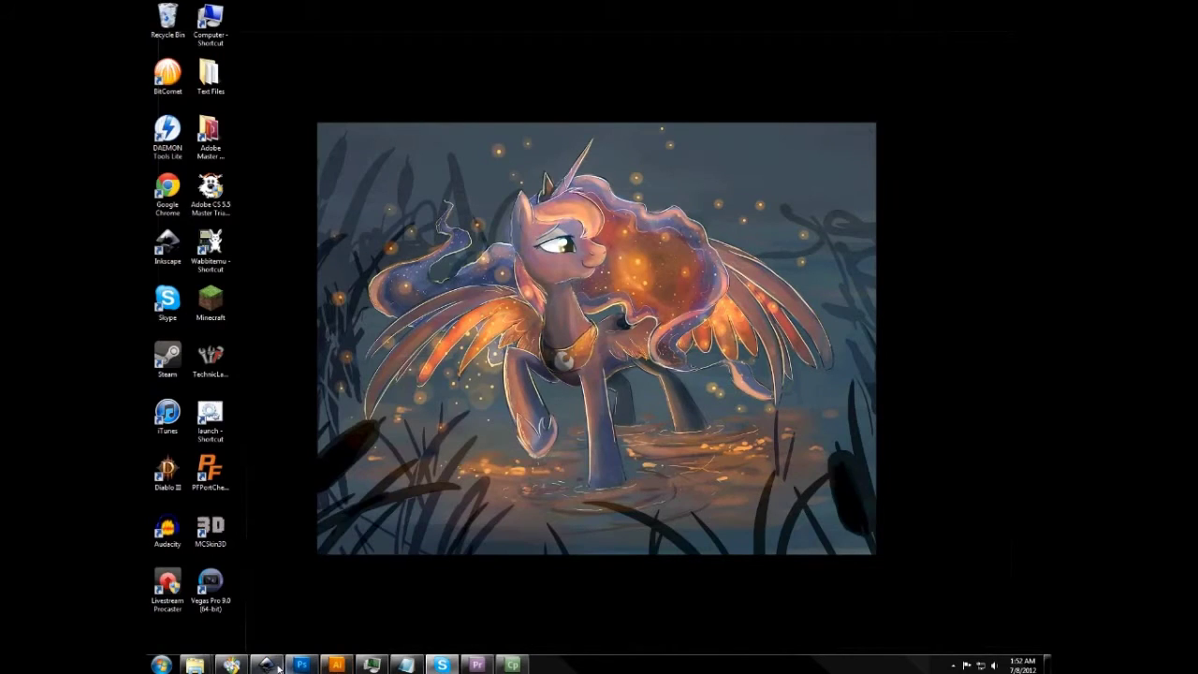
left_click(267, 665)
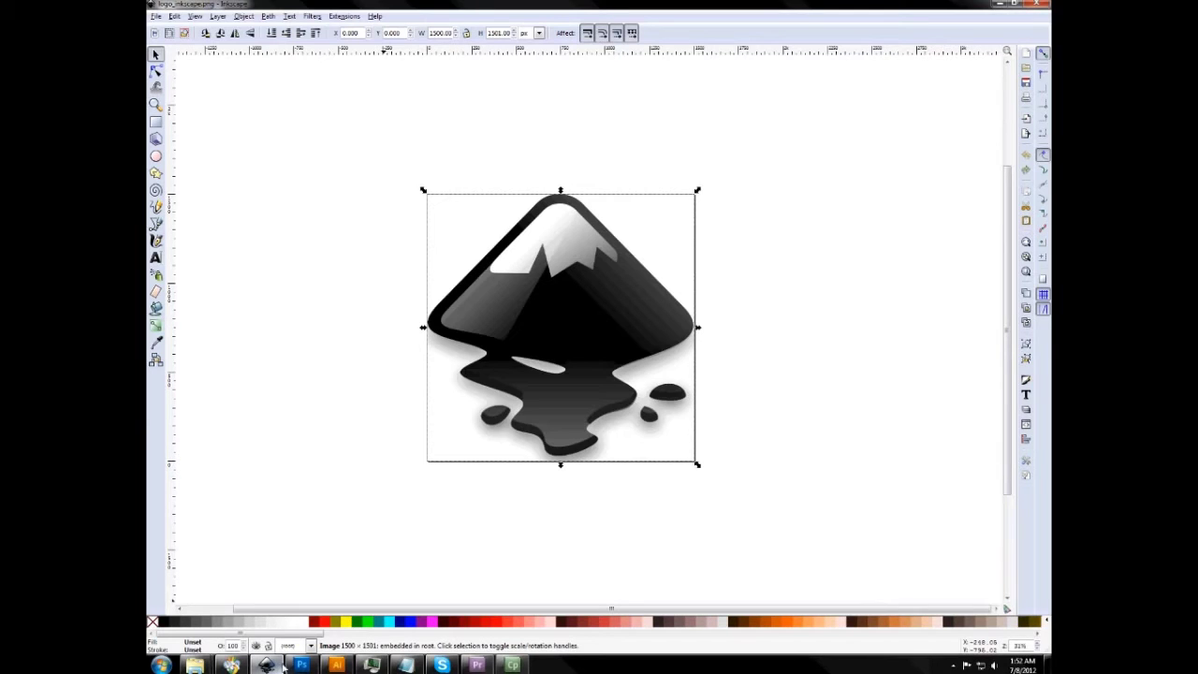
left_click(300, 665)
left_click(336, 666)
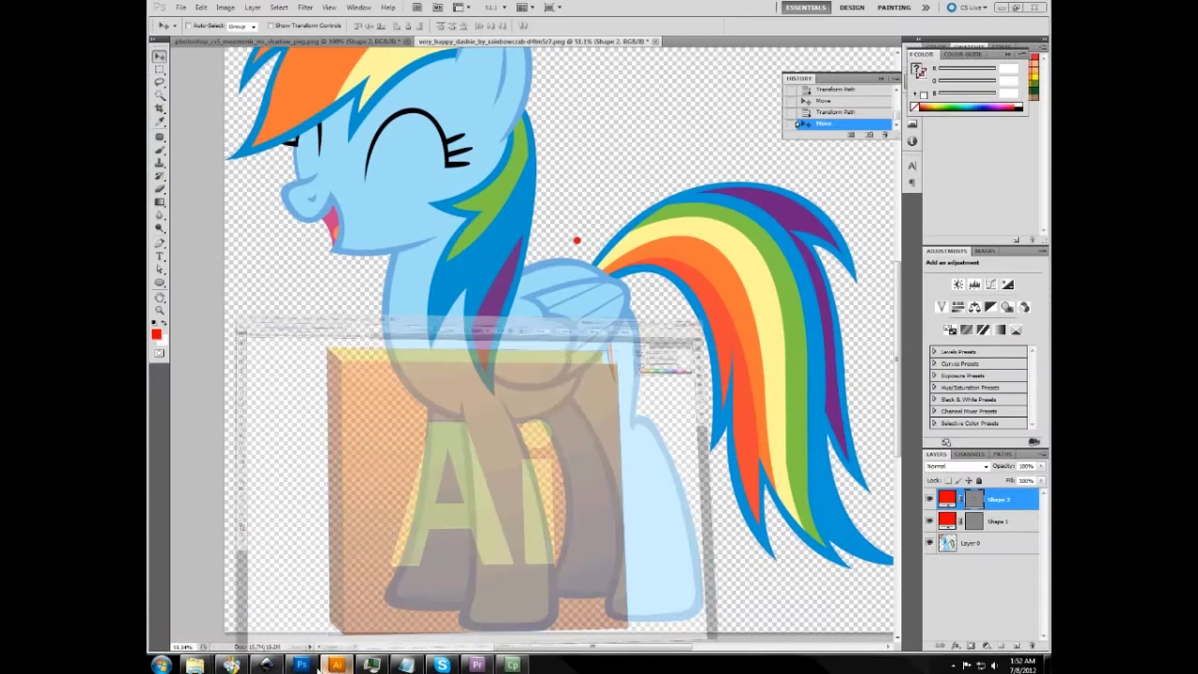
left_click(265, 665)
left_click(336, 666)
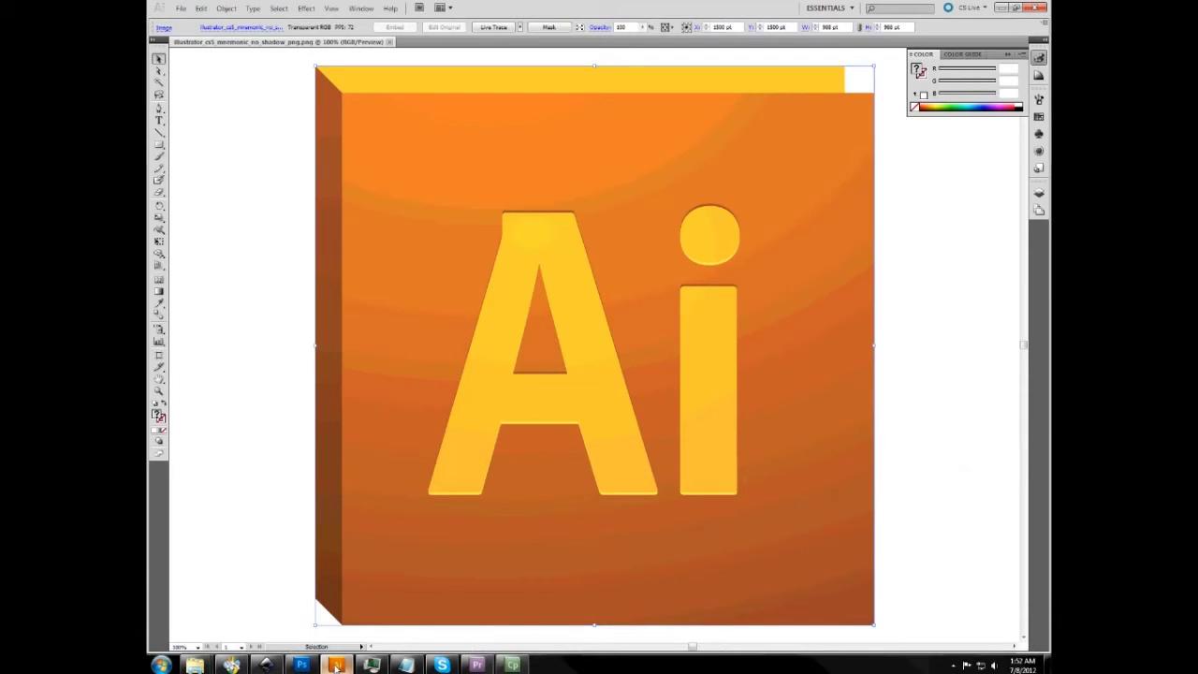
Step: Switch to Chrome and open the bookmarked deviantART profile page in a new browser tab
left_click(231, 664)
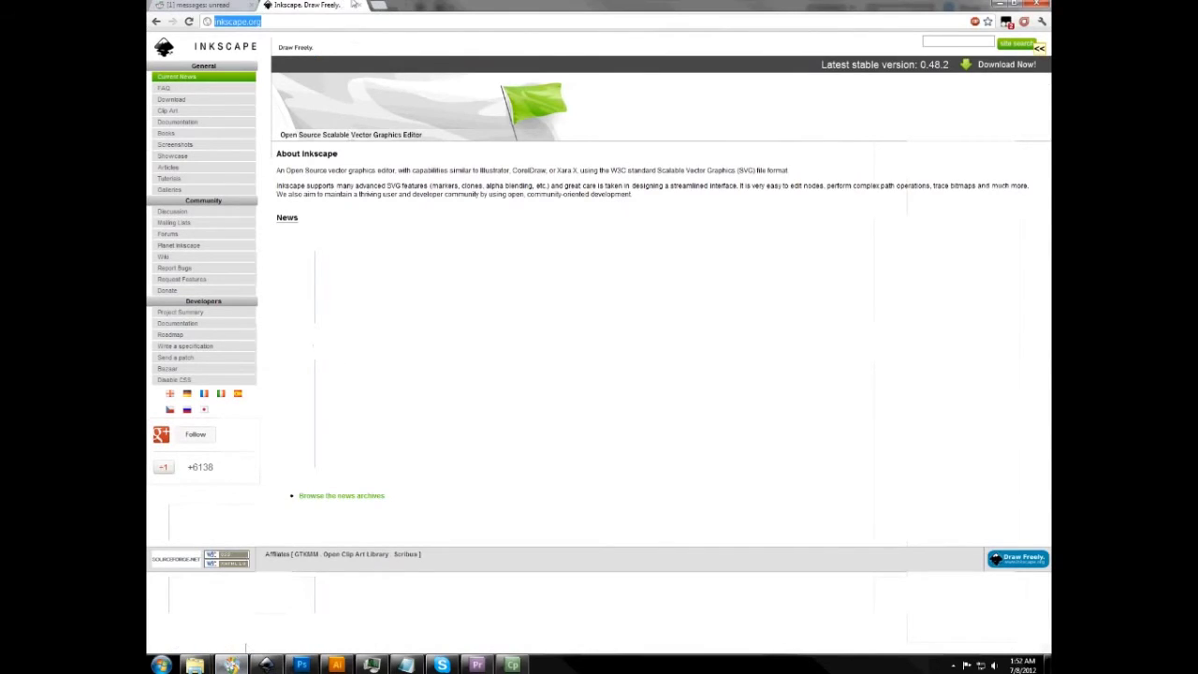
left_click(378, 6)
left_click(417, 47)
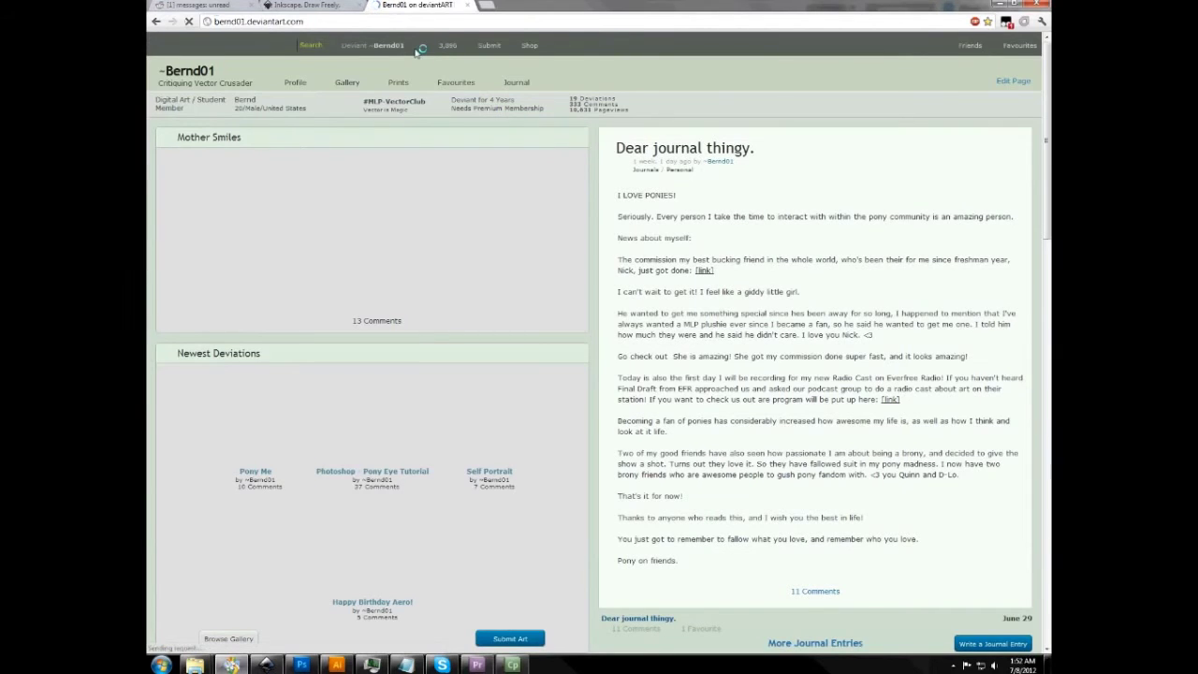
mouse_move(417, 53)
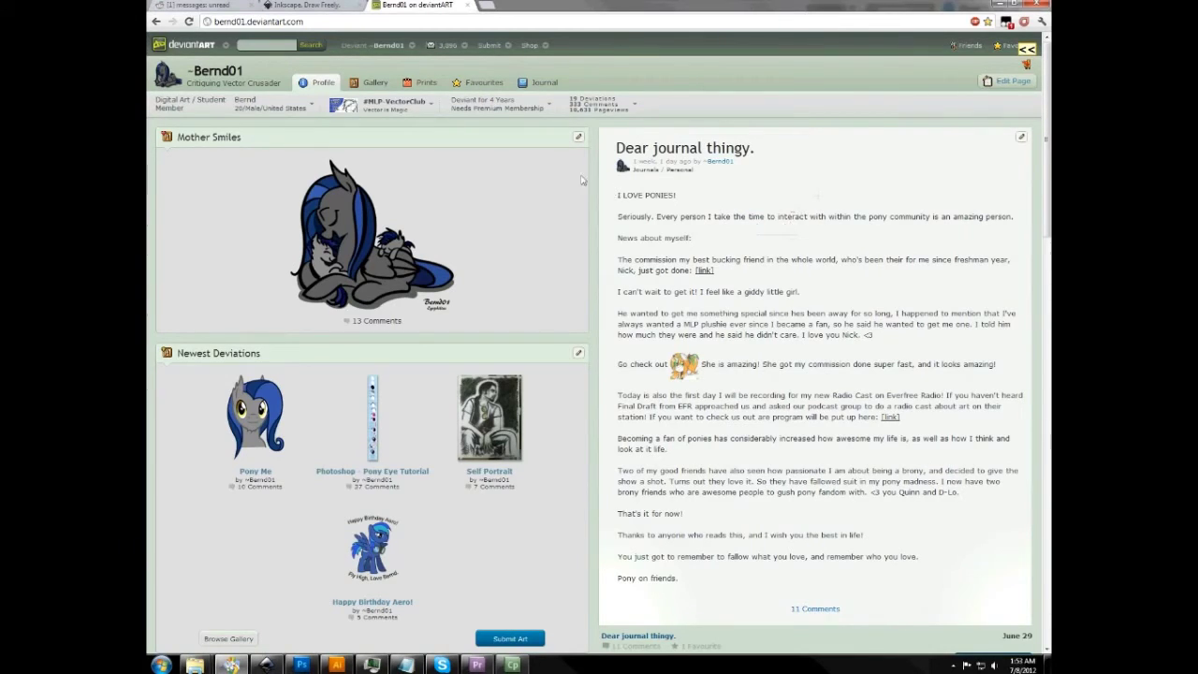
left_click(487, 5)
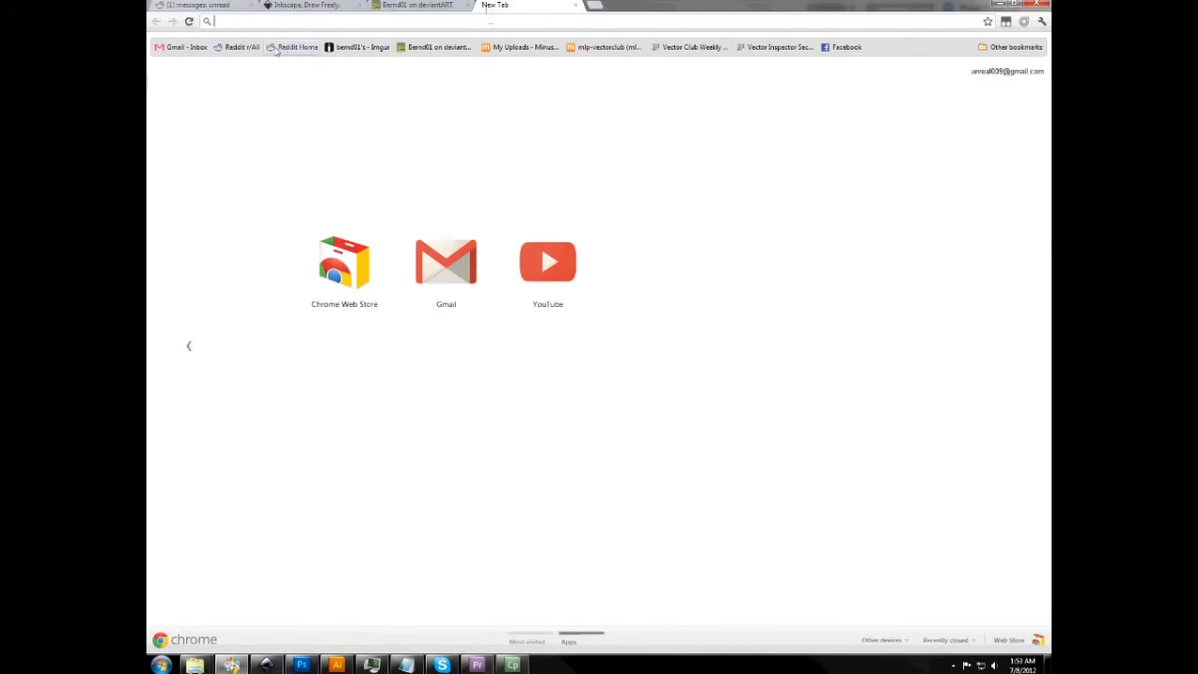
left_click(245, 48)
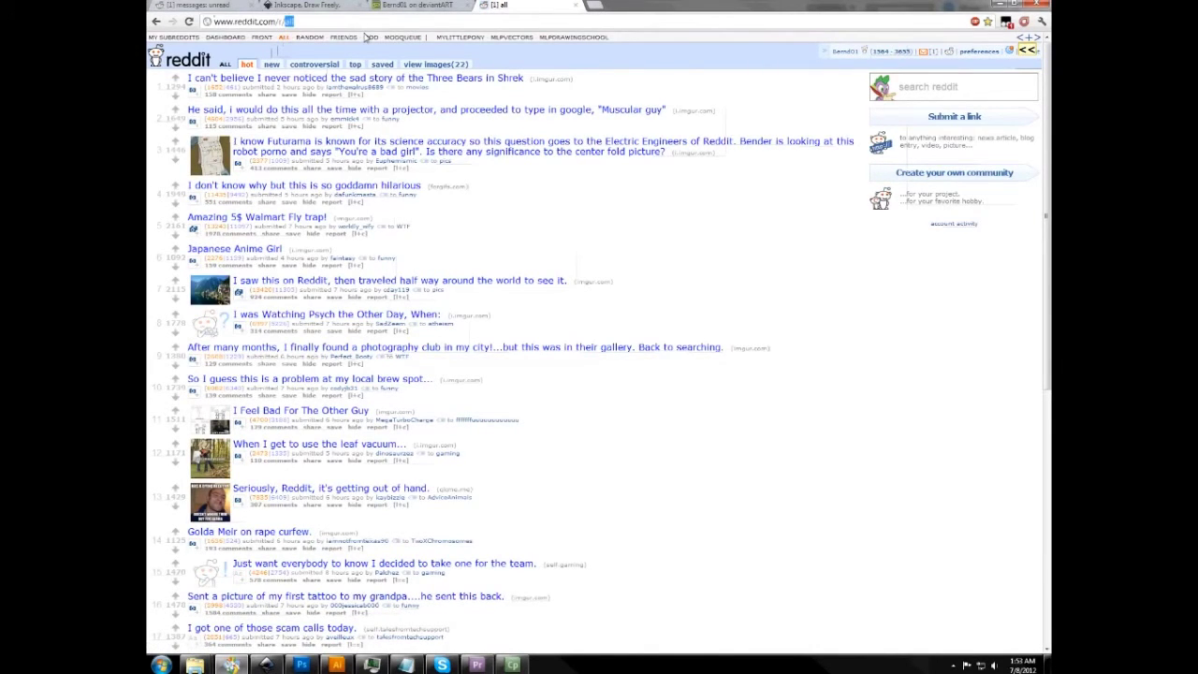
type("MLP")
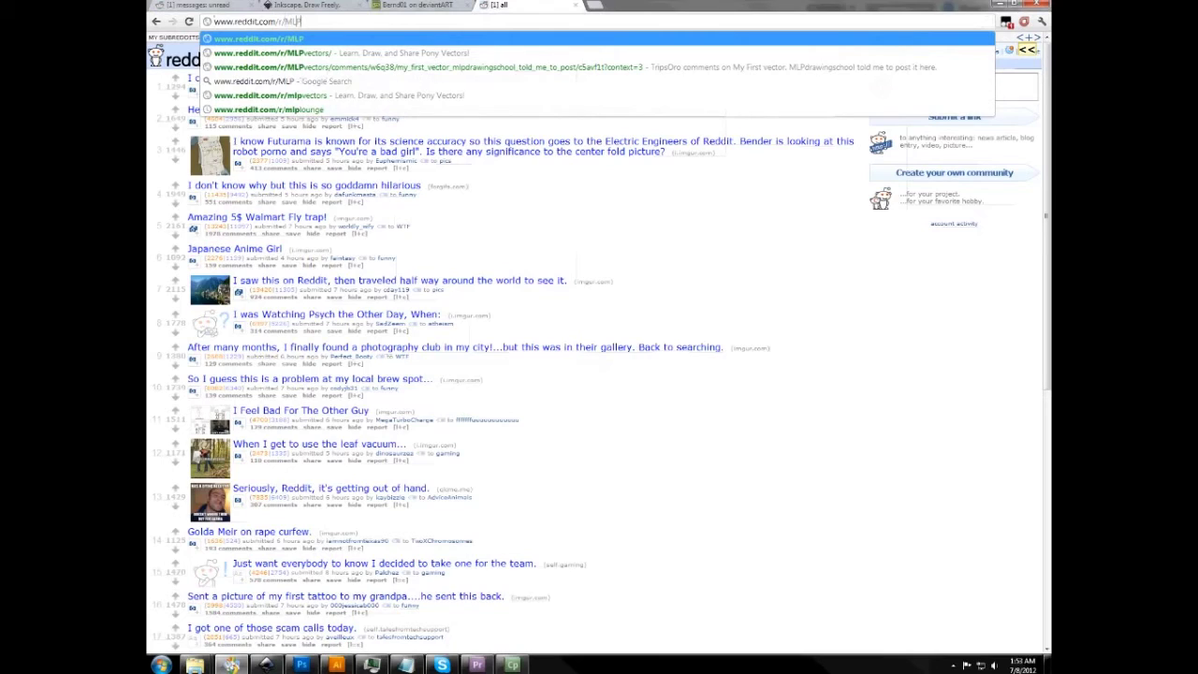
type("Vectors")
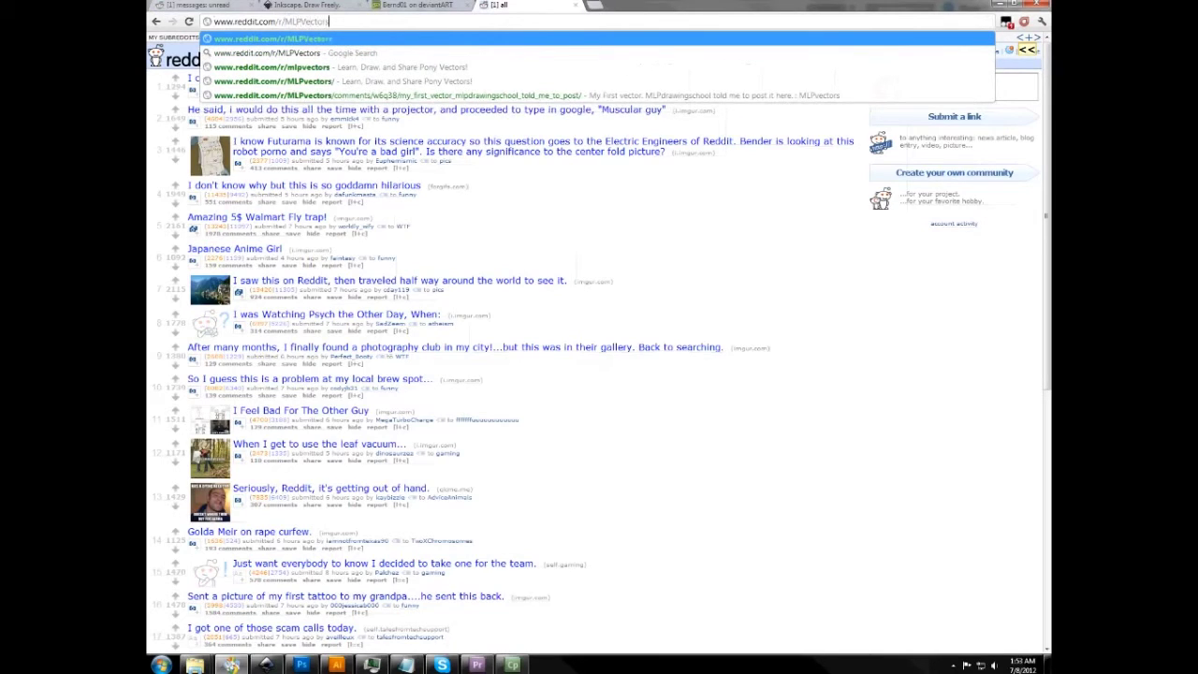
key("Return")
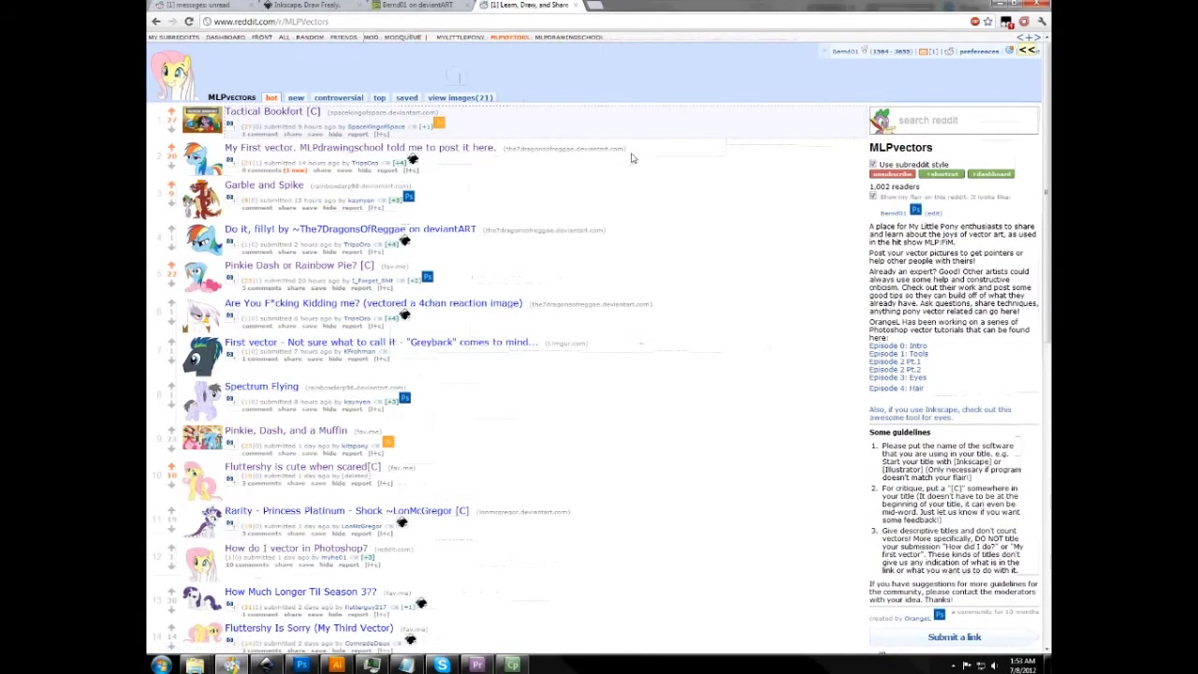
Step: Skim the MLPvectors post list and open the comments of the post "Pinkie Dash or Rainbow Pie? [C]"
scroll(647, 204, "down", 2)
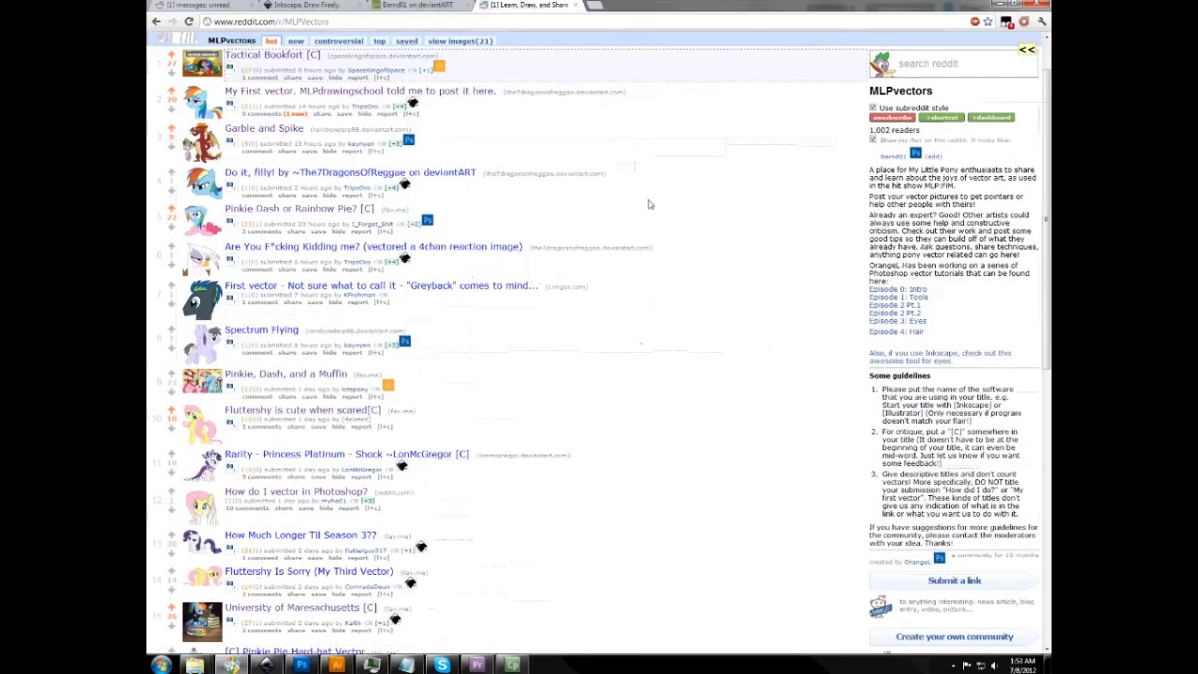
scroll(649, 204, "up", 2)
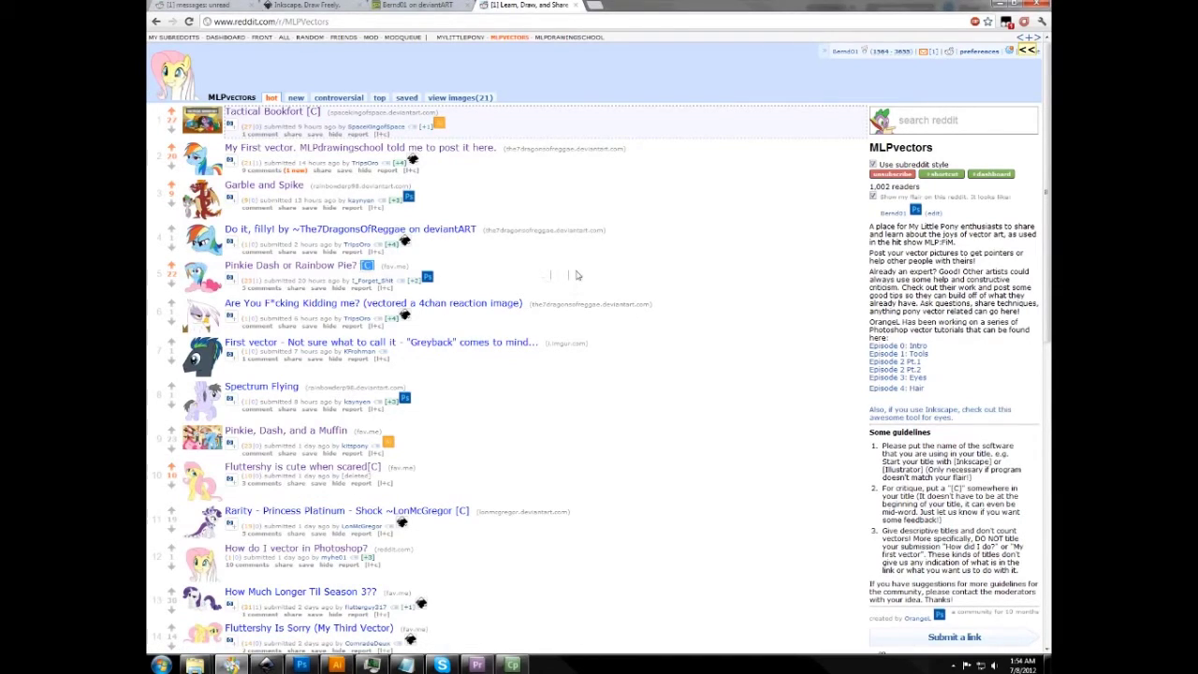
left_click(576, 275)
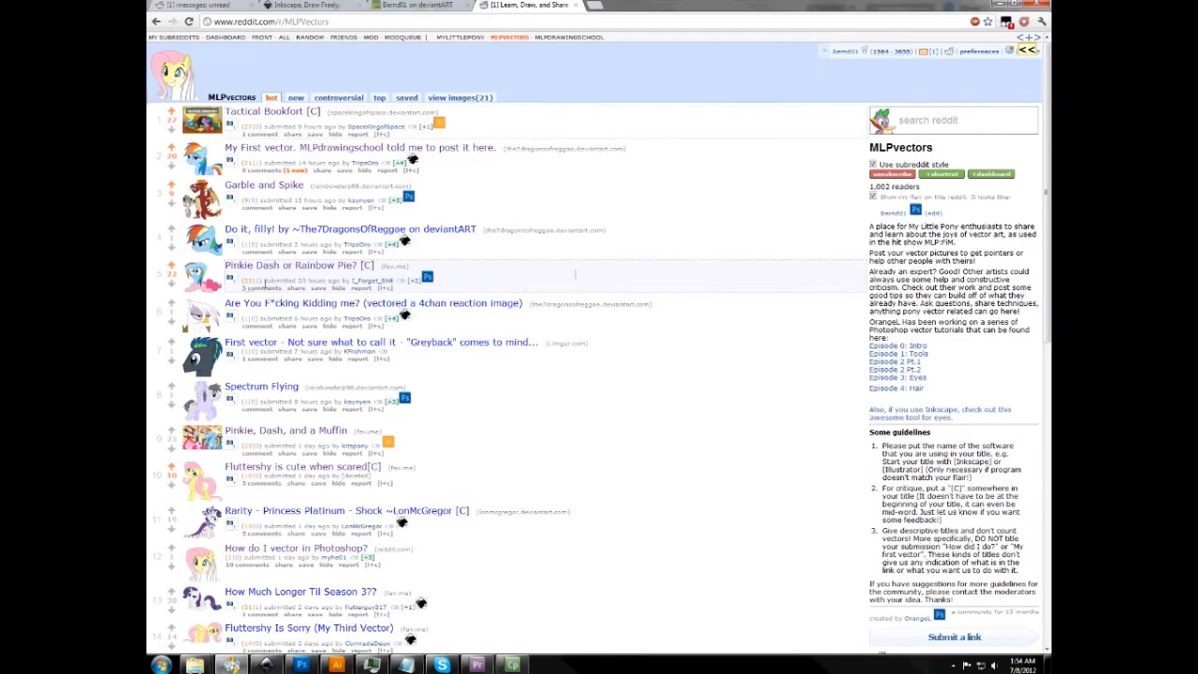
left_click(268, 289)
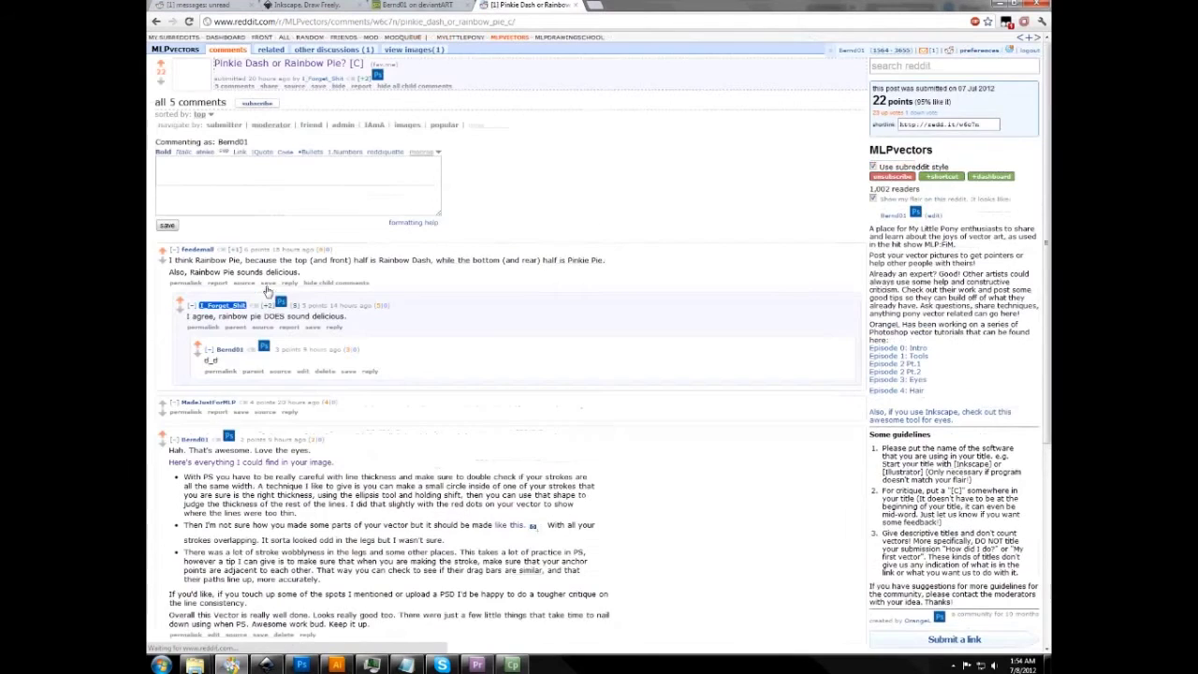
Step: Read the critique comments on the post, preview its attached vector image and return to the MLPvectors post list
scroll(342, 312, "down", 3)
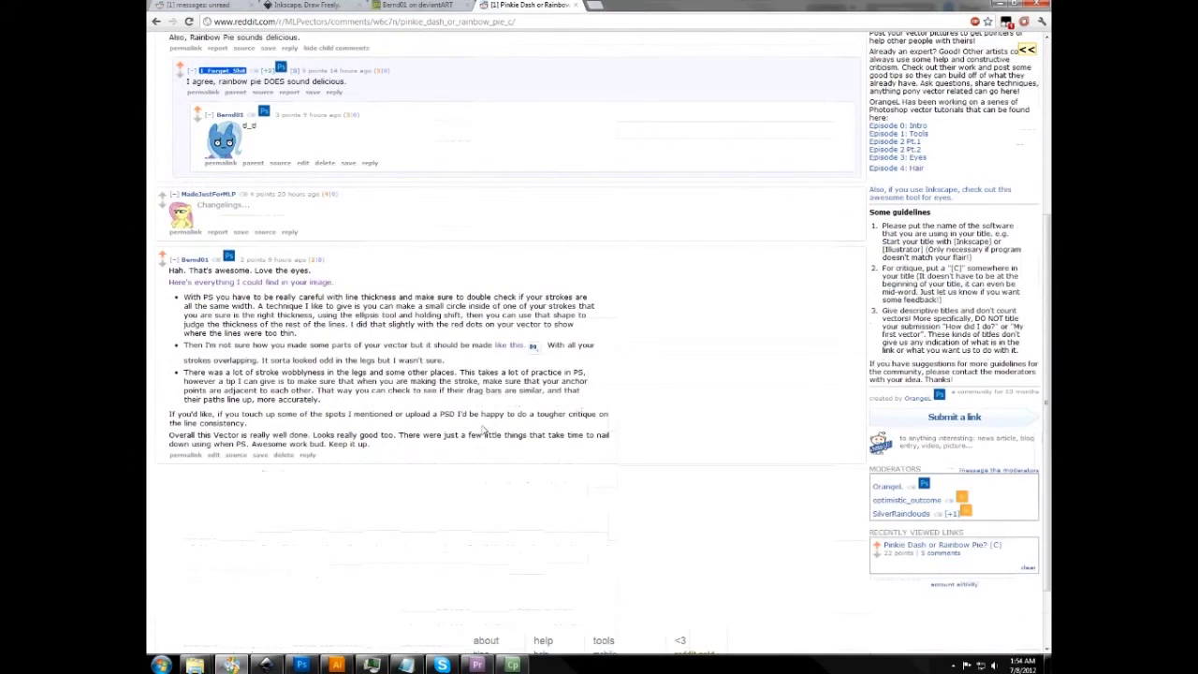
scroll(485, 431, "up", 3)
left_click(220, 127)
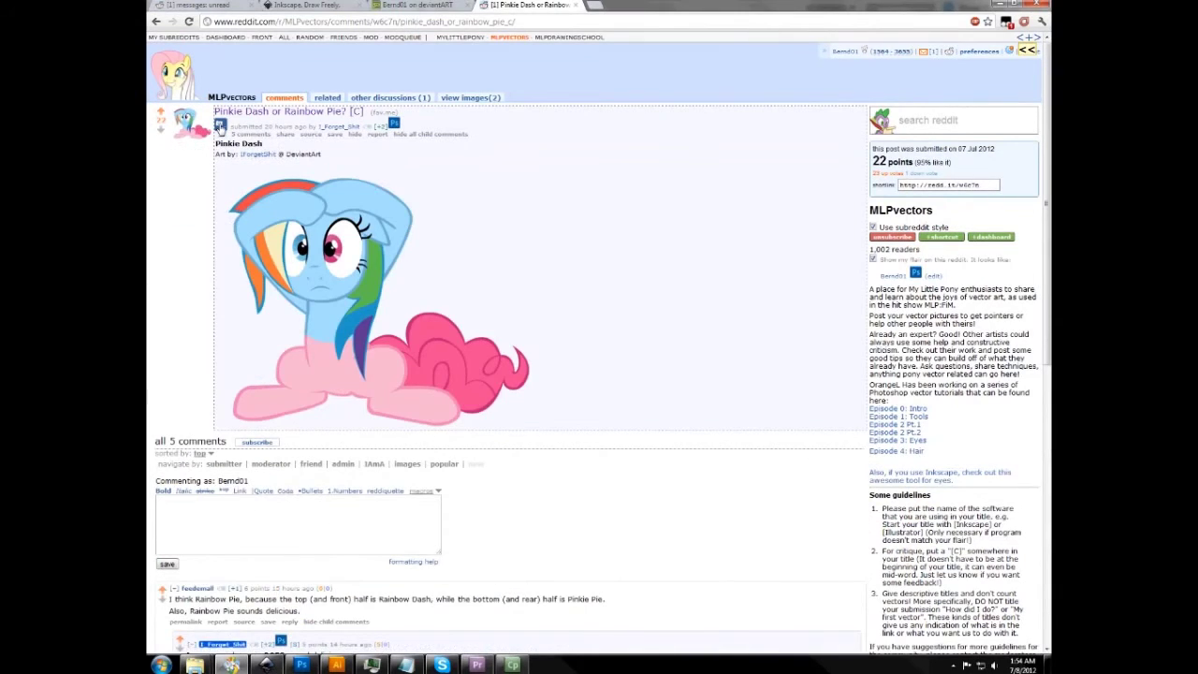
left_click(220, 127)
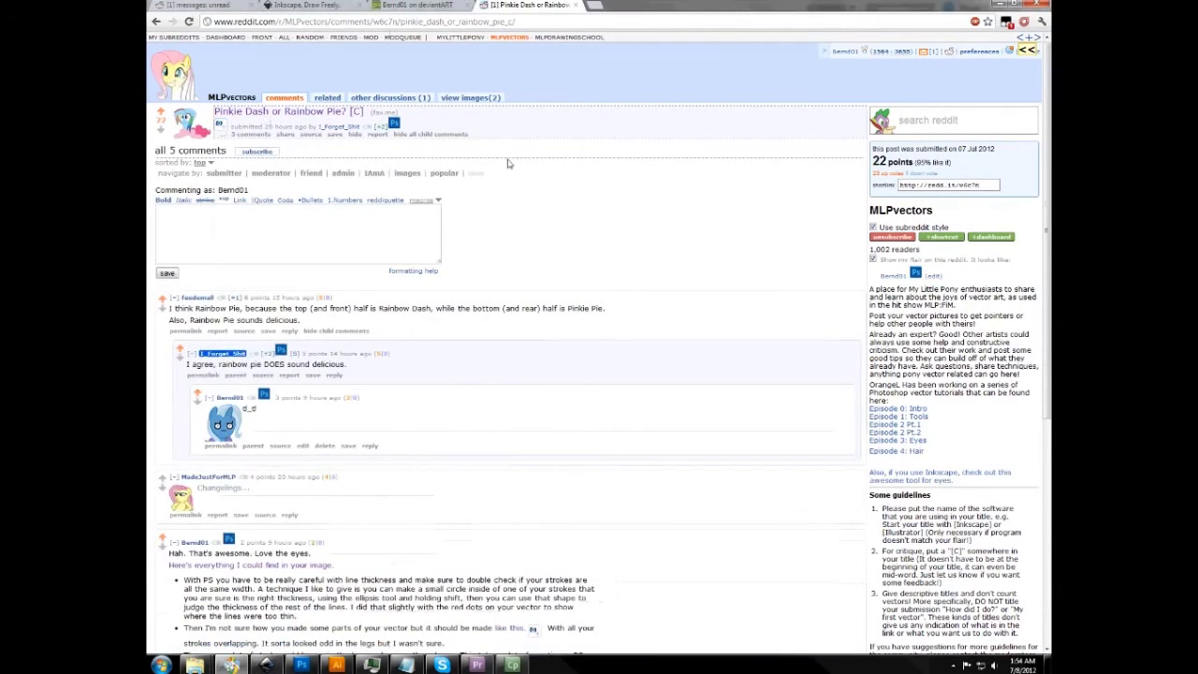
key("alt+Left")
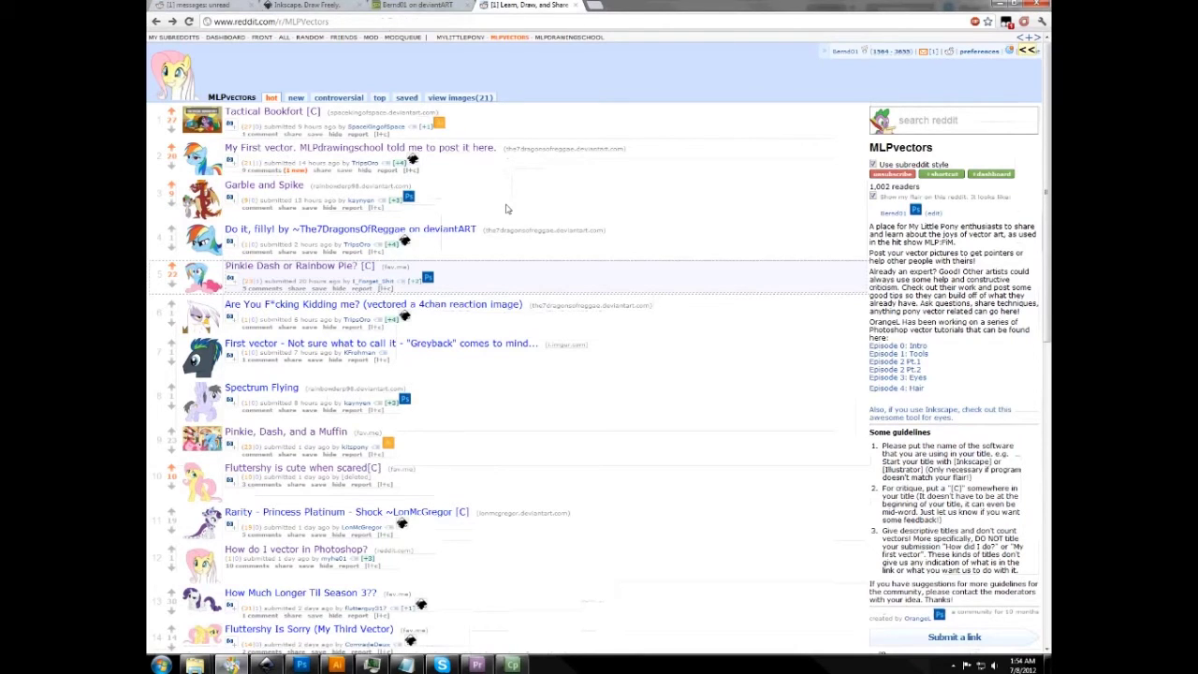
Step: Return to the deviantART profile page and open the #MLP-VectorClub group from it
left_click(393, 5)
left_click(513, 4)
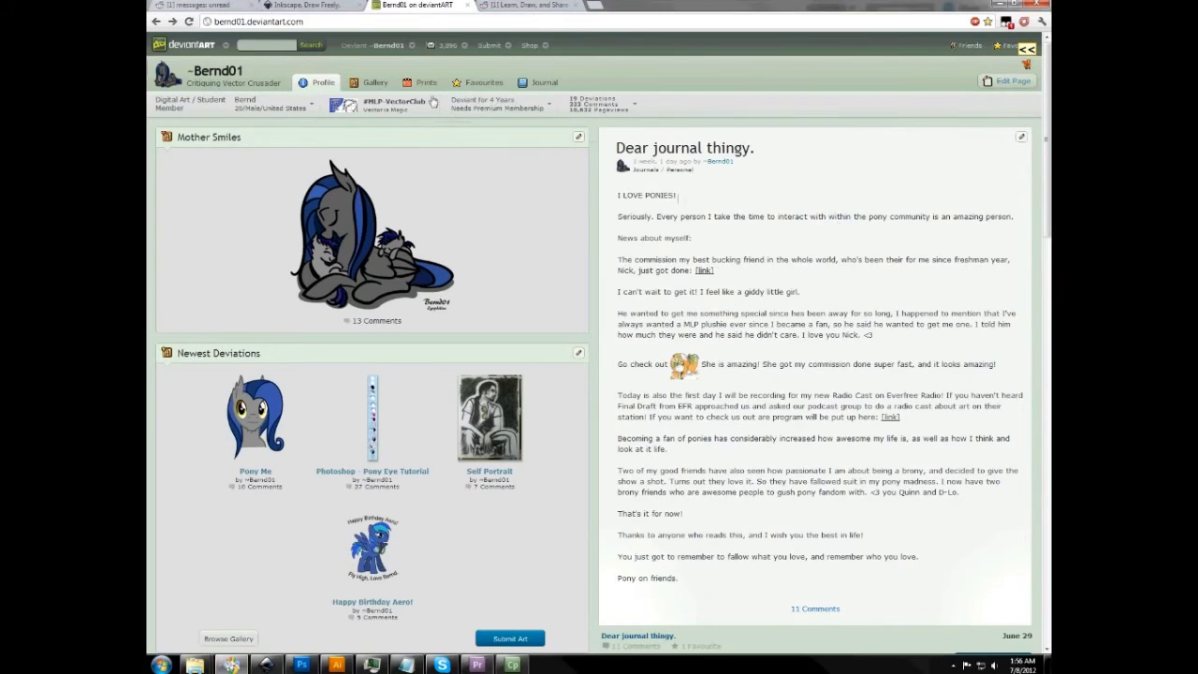
mouse_move(386, 45)
left_click(387, 81)
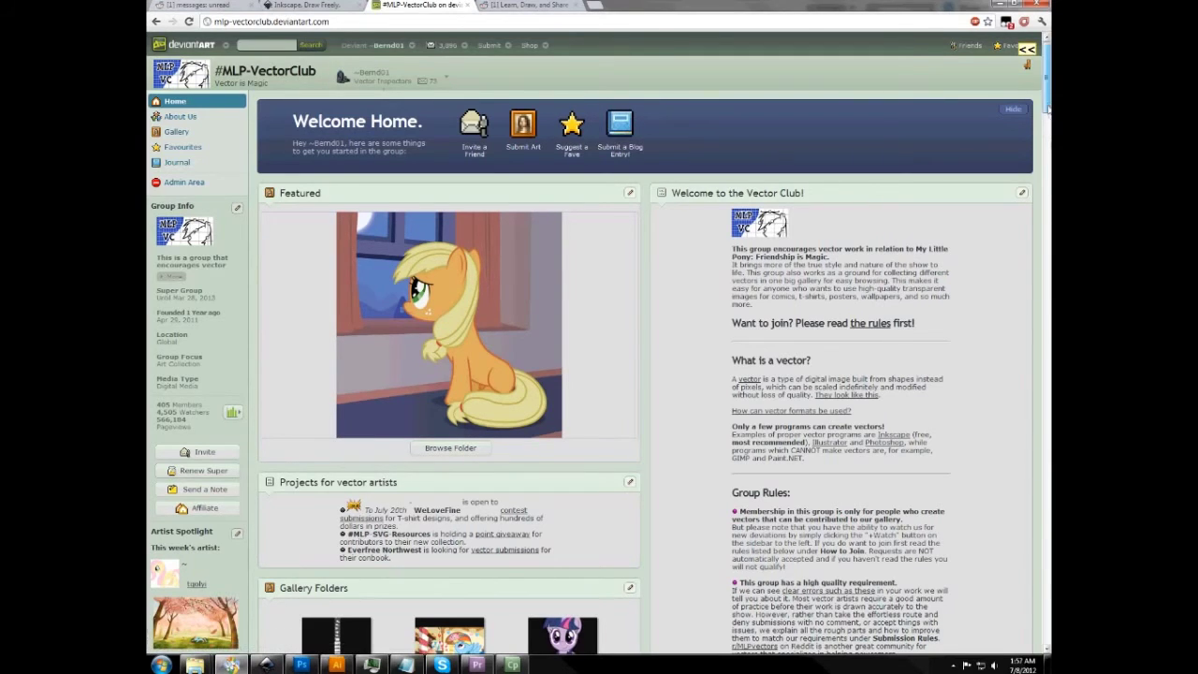
Step: Look over the #MLP-VectorClub page, examining its gallery folders, featured artist journal, joining instructions and submission rules
left_click_drag(1048, 110, 1047, 172)
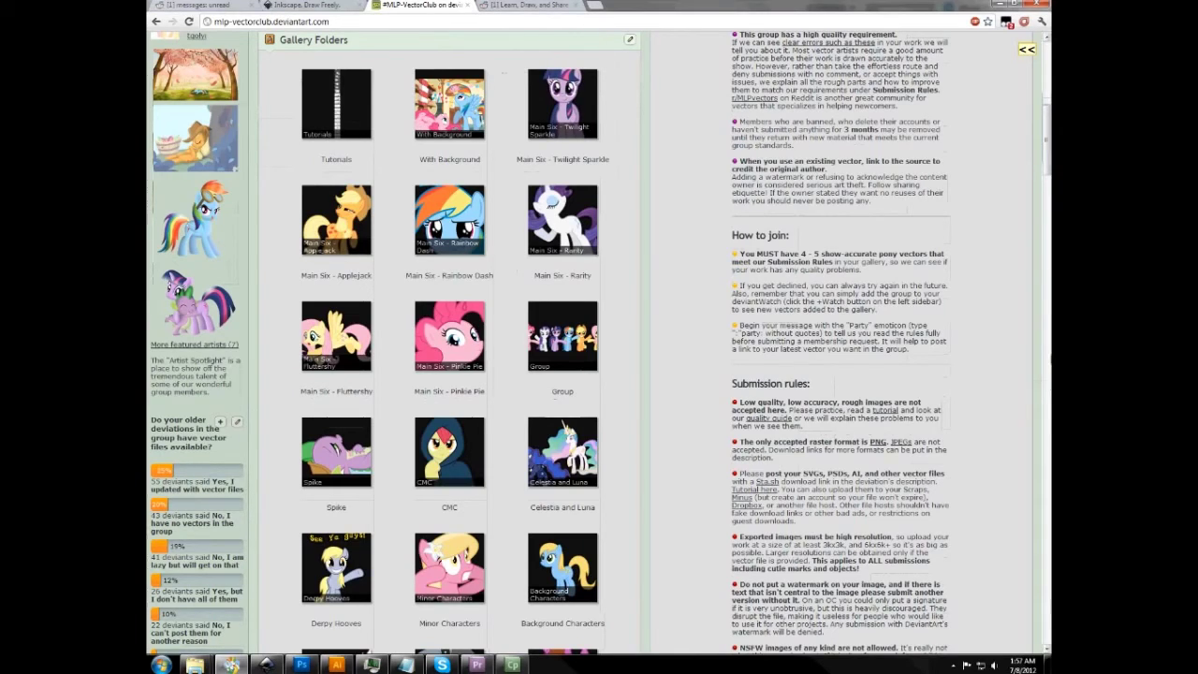
scroll(1049, 164, "up", 2)
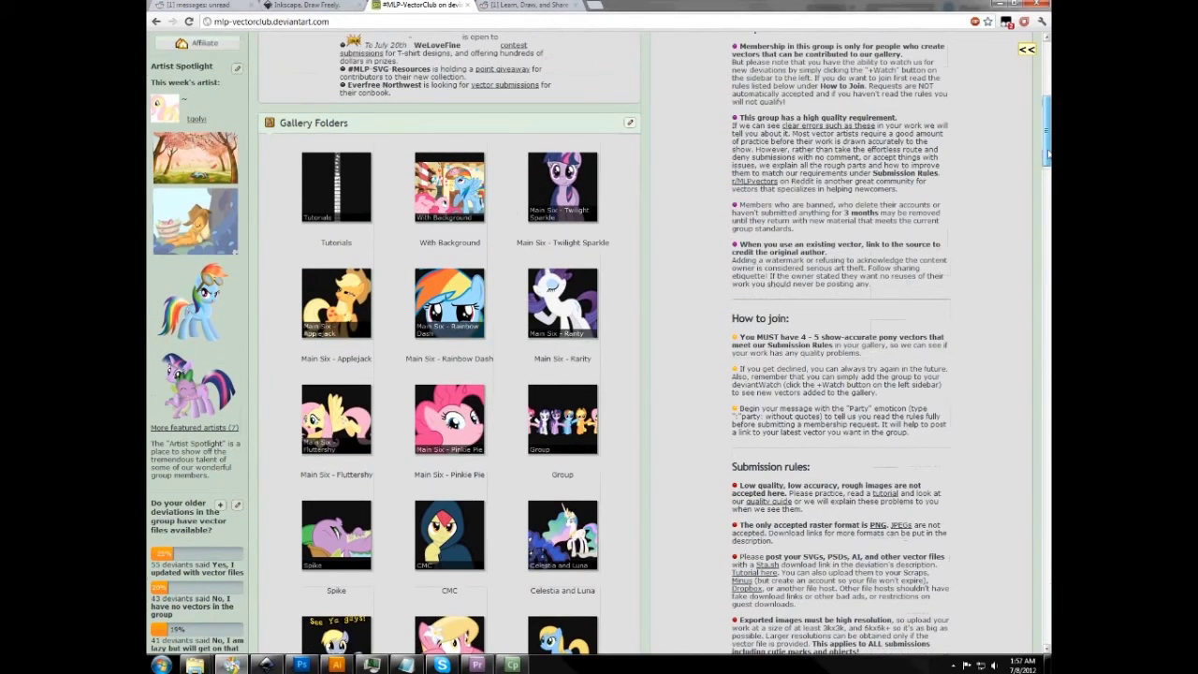
scroll(1048, 152, "up", 1)
scroll(1048, 150, "up", 4)
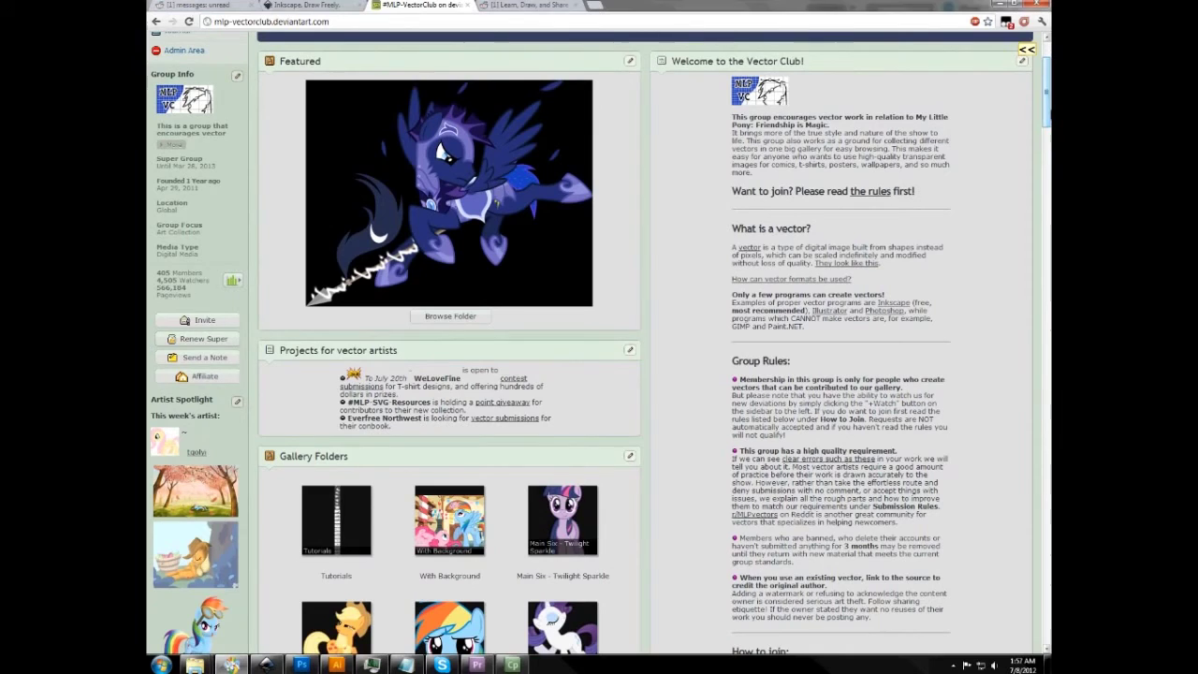
scroll(923, 315, "up", 2)
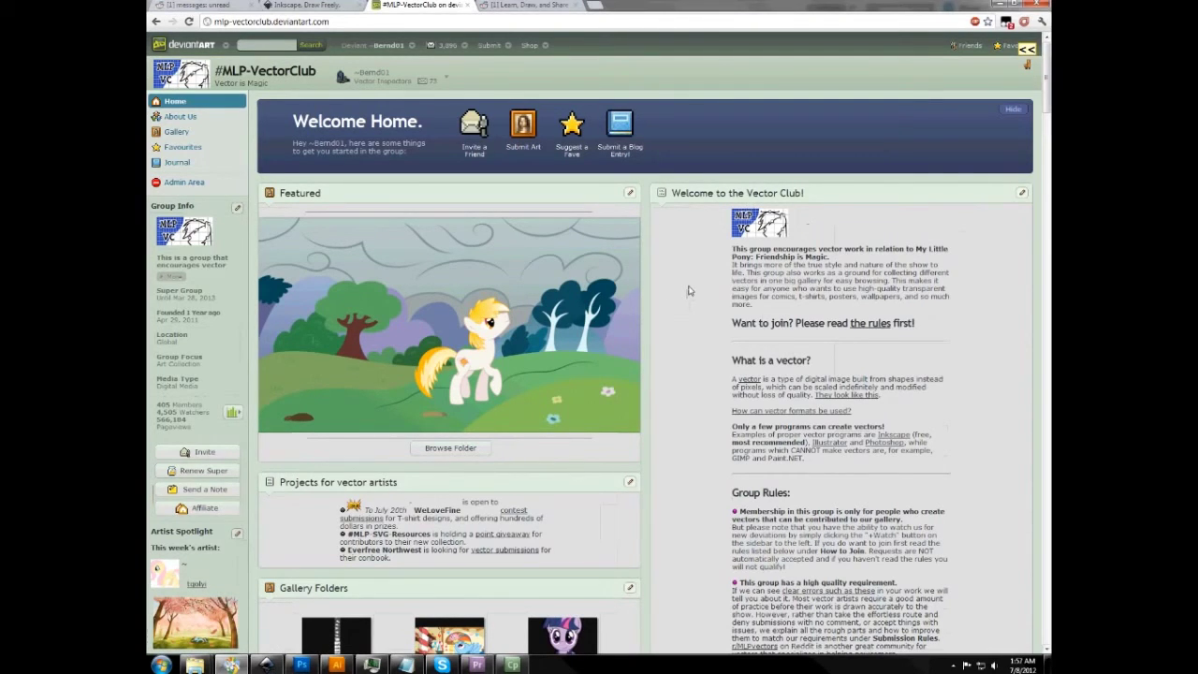
scroll(688, 291, "down", 15)
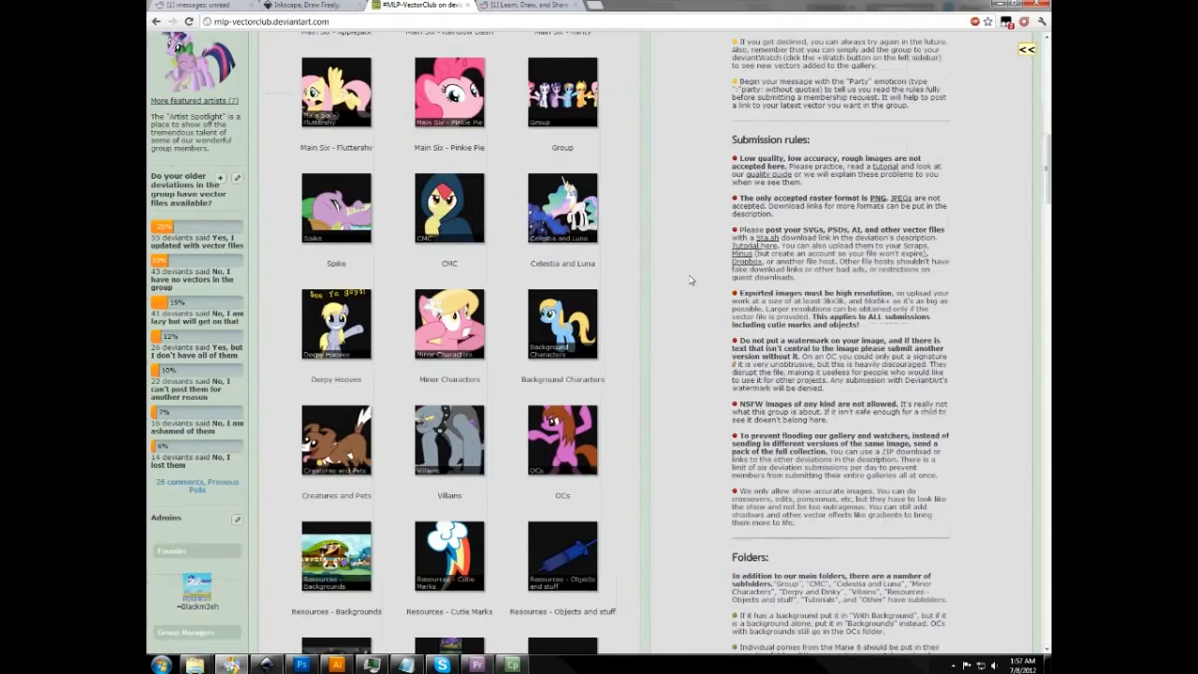
scroll(688, 281, "down", 3)
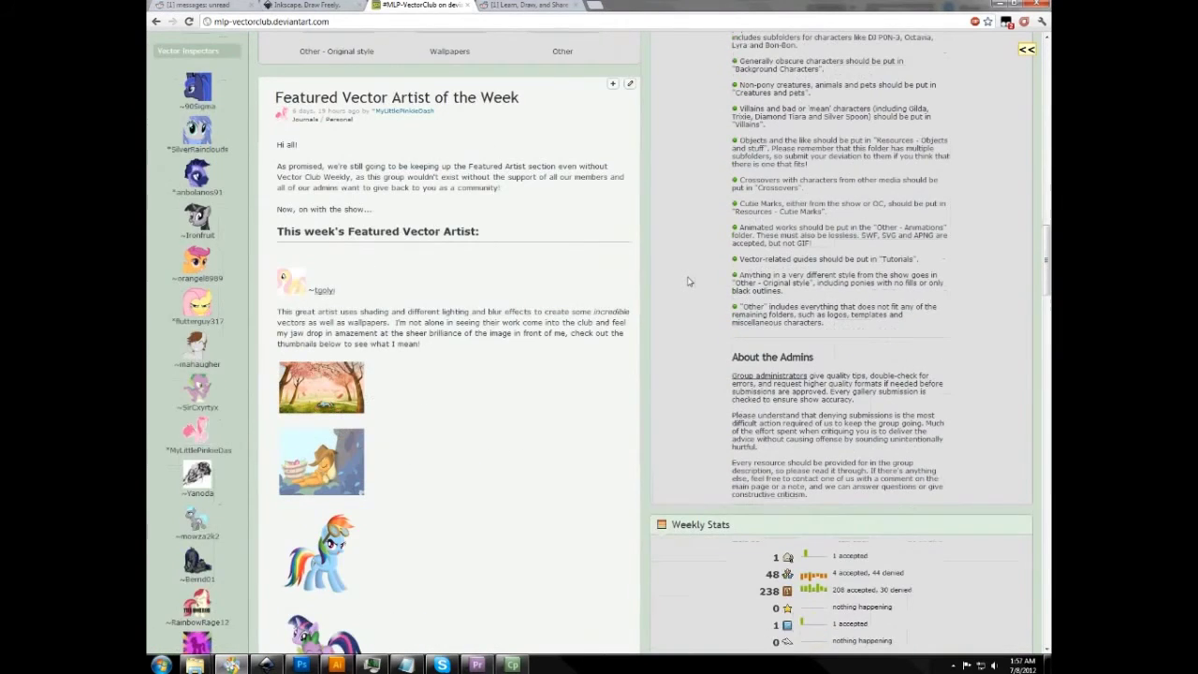
scroll(688, 281, "up", 1)
scroll(688, 281, "up", 15)
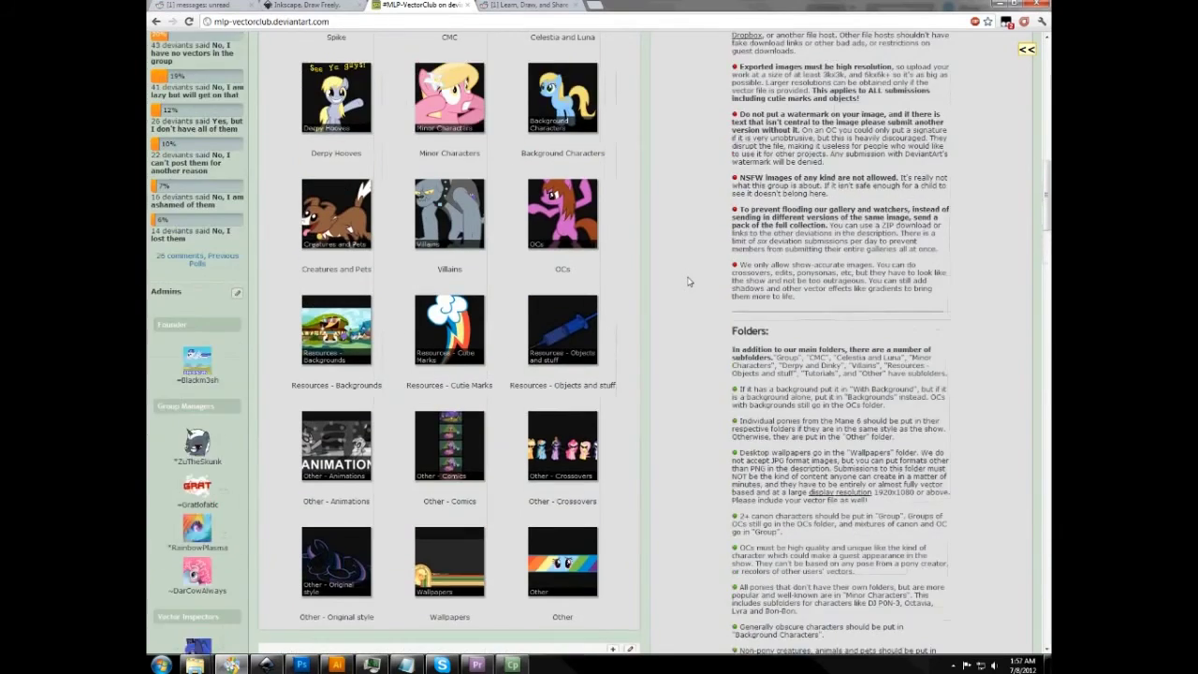
scroll(686, 287, "up", 3)
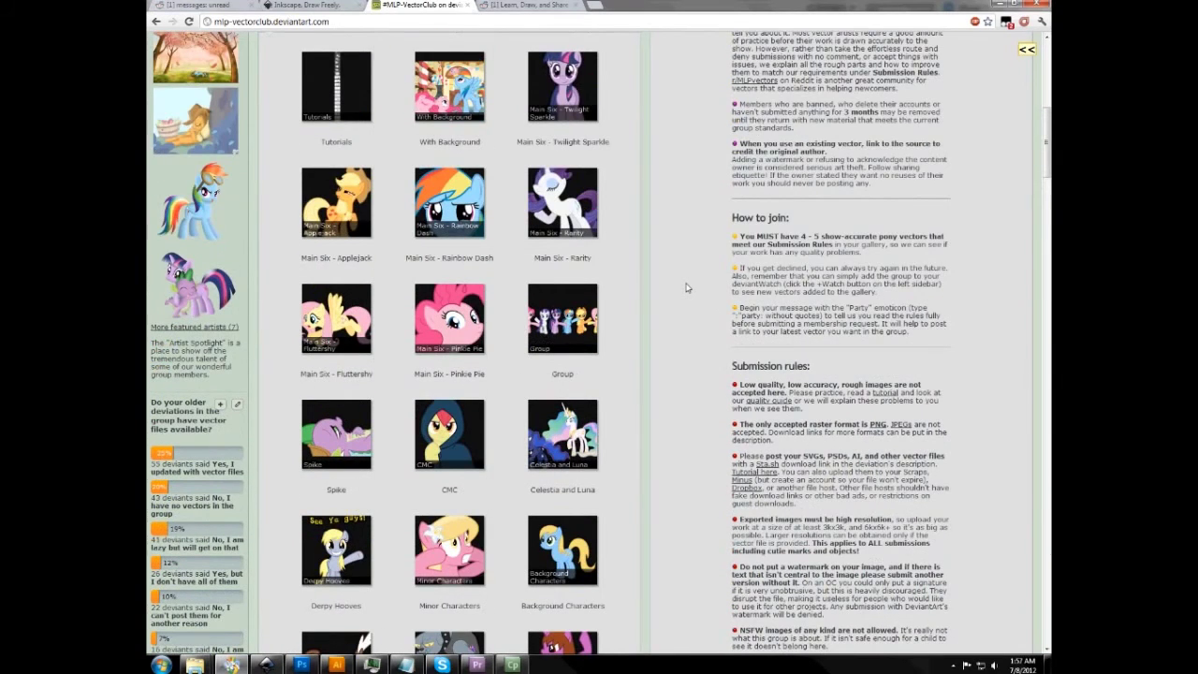
scroll(686, 287, "down", 1)
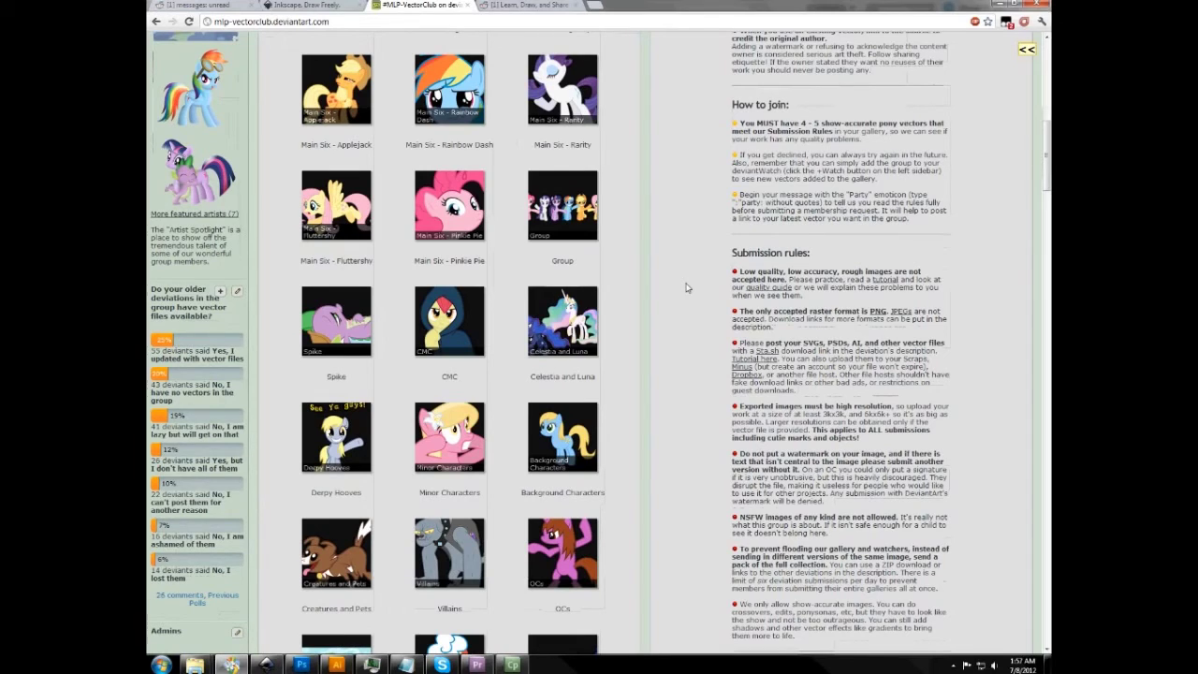
scroll(686, 287, "up", 3)
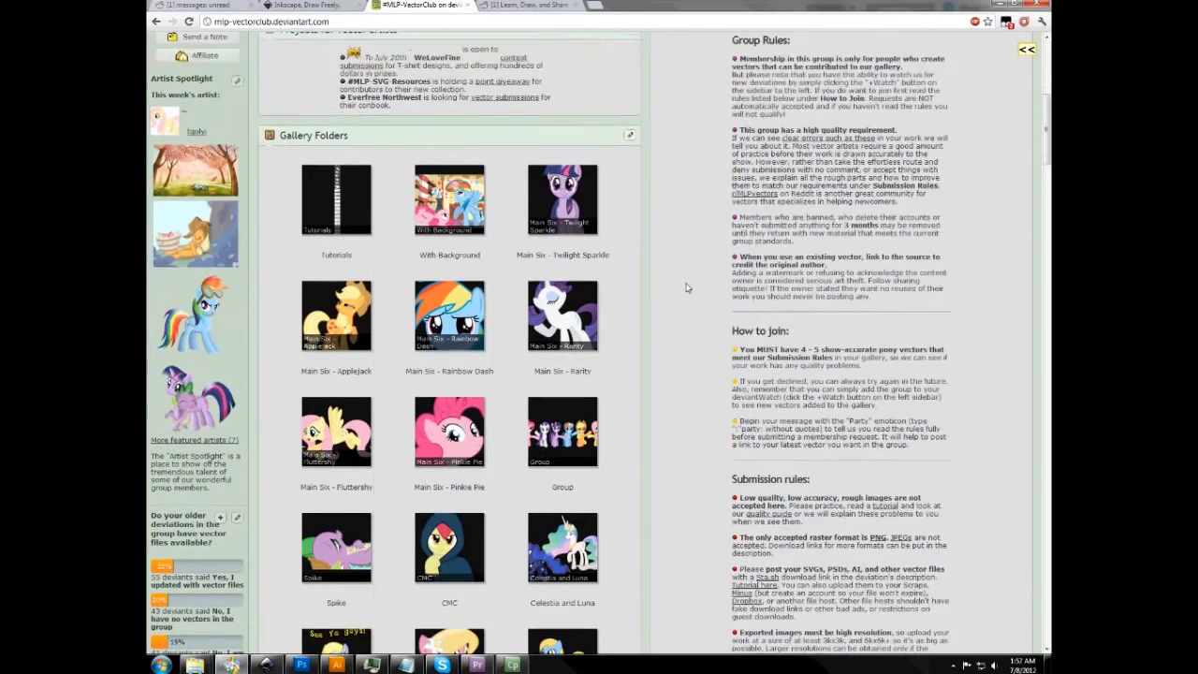
scroll(687, 288, "down", 1)
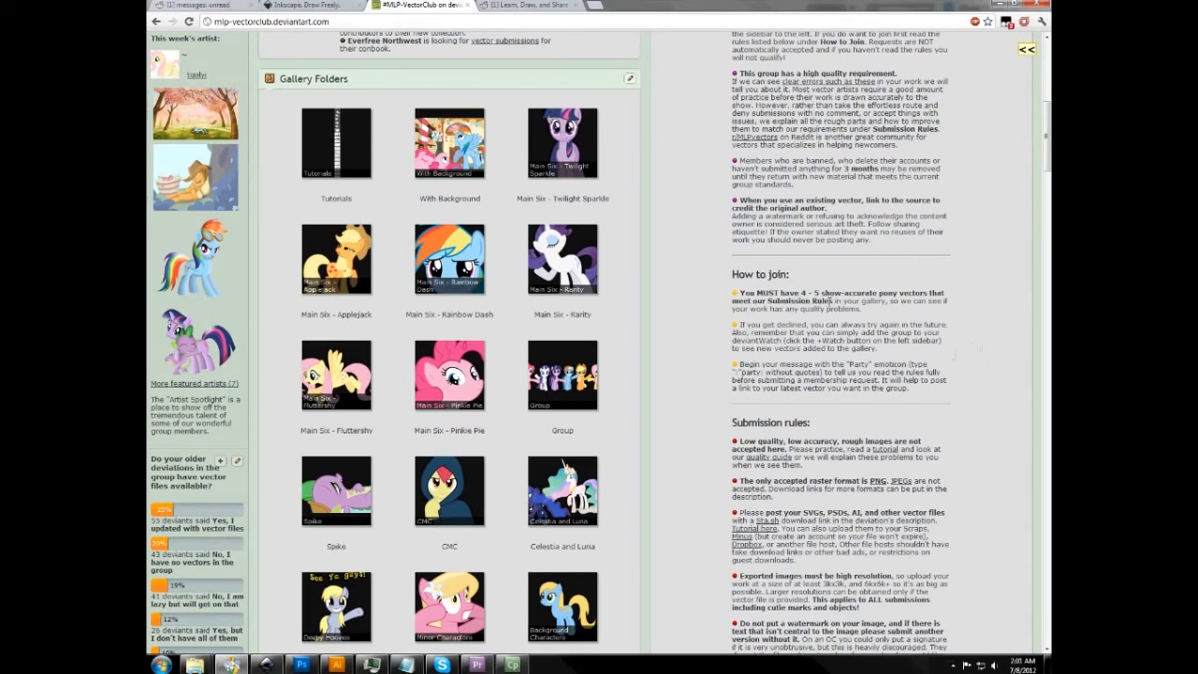
Step: Examine the group's rules and folder guidelines and the lists of admins and Vector Inspectors
scroll(830, 301, "up", 2)
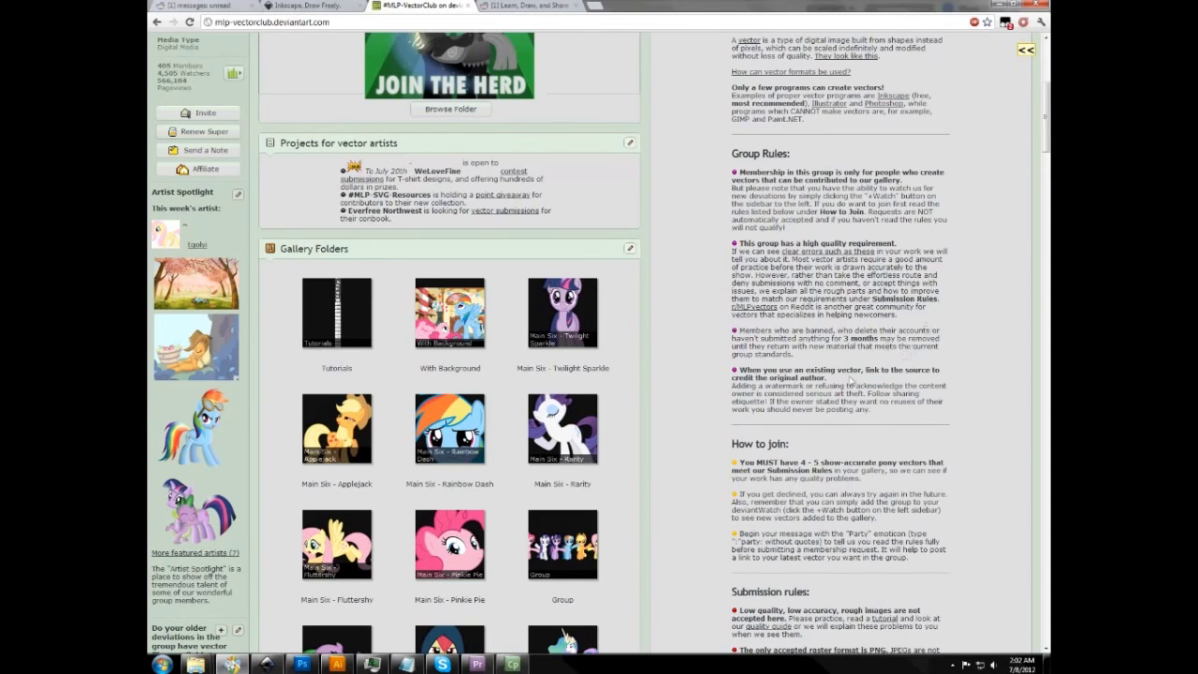
scroll(852, 381, "up", 1)
scroll(842, 393, "down", 6)
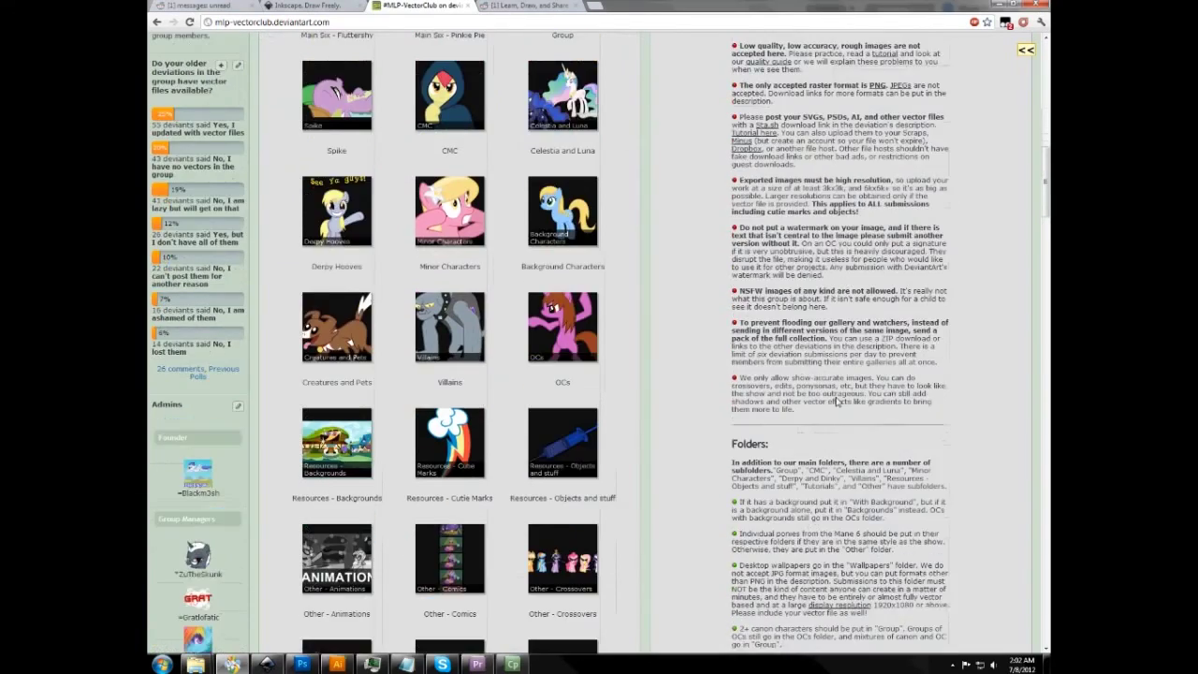
scroll(836, 401, "down", 5)
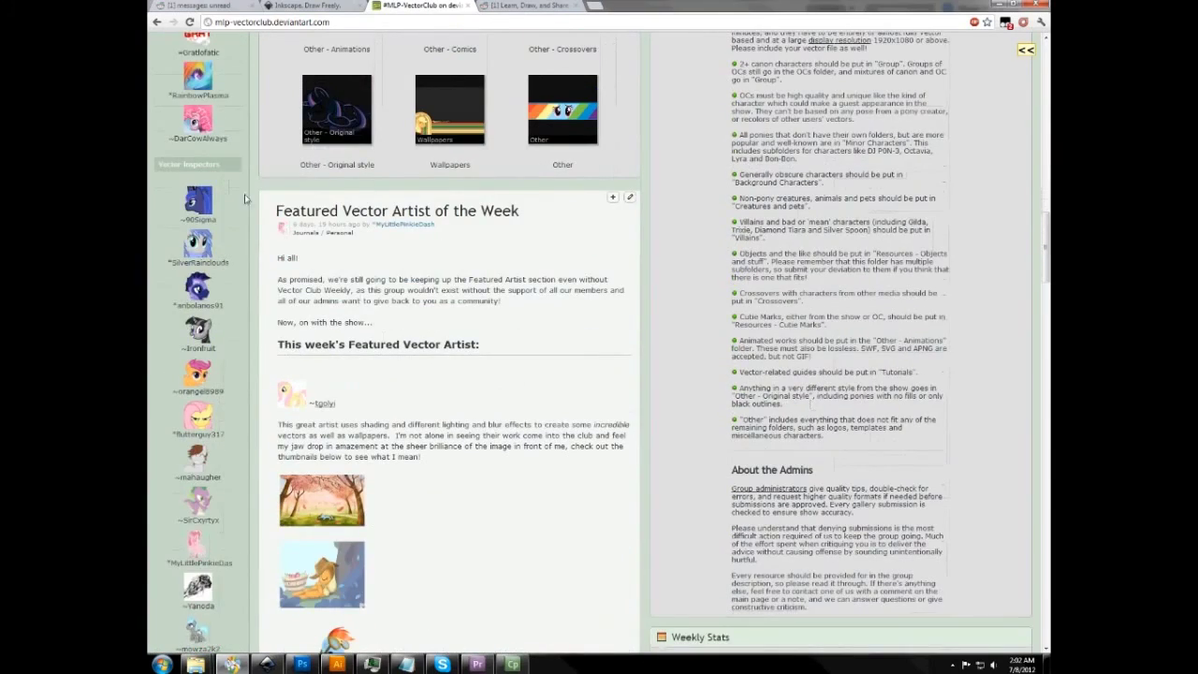
scroll(241, 225, "down", 4)
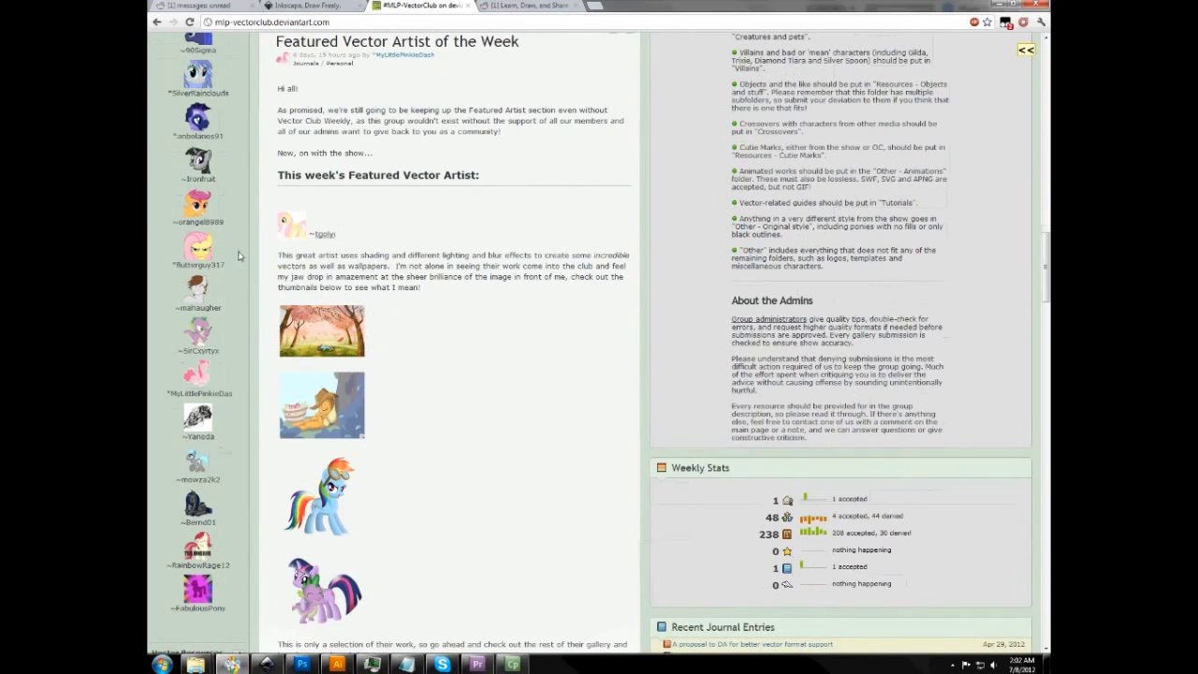
scroll(238, 260, "up", 1)
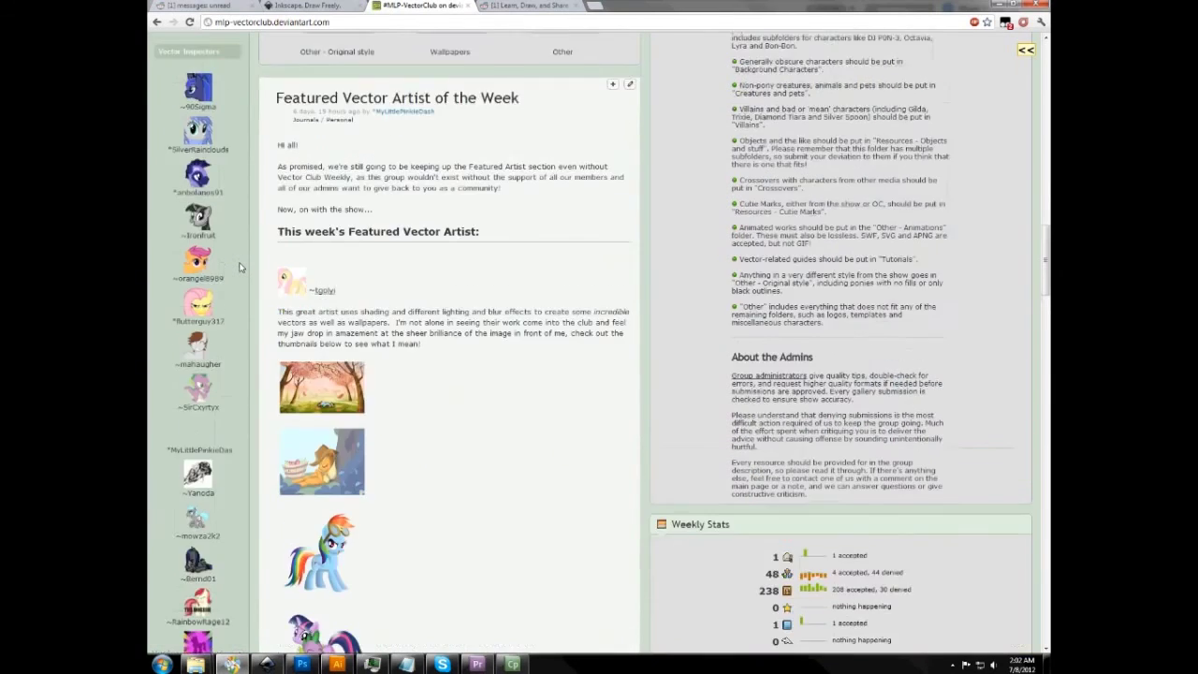
scroll(239, 264, "up", 1)
scroll(239, 249, "down", 1)
scroll(239, 245, "down", 1)
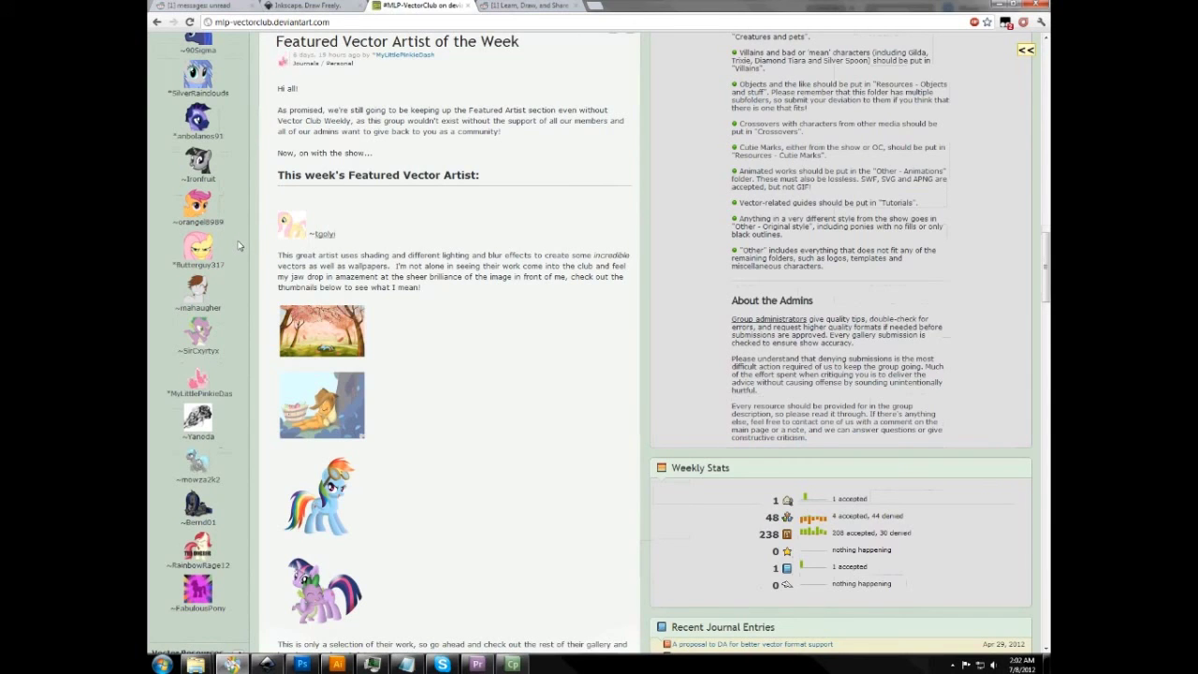
scroll(238, 246, "down", 1)
scroll(239, 245, "up", 1)
scroll(237, 245, "up", 2)
scroll(302, 76, "down", 1)
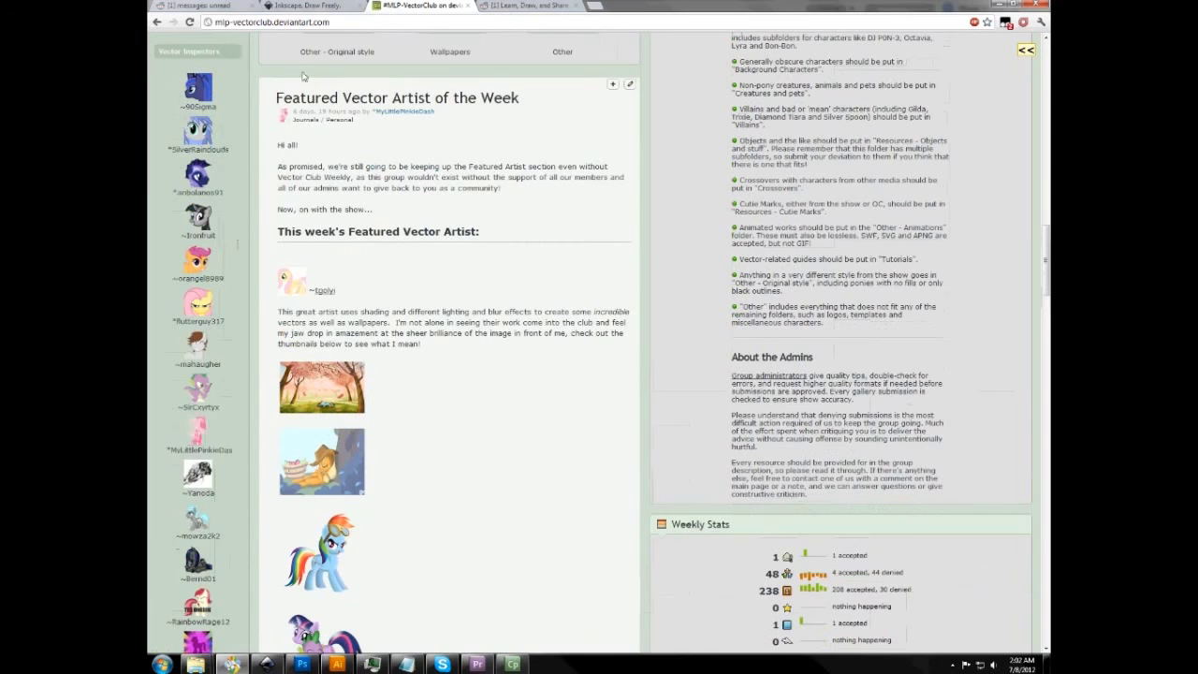
Step: Bring back the MLPvectors subreddit page and minimise Chrome, Illustrator and the remaining open windows to reach the desktop
left_click(497, 5)
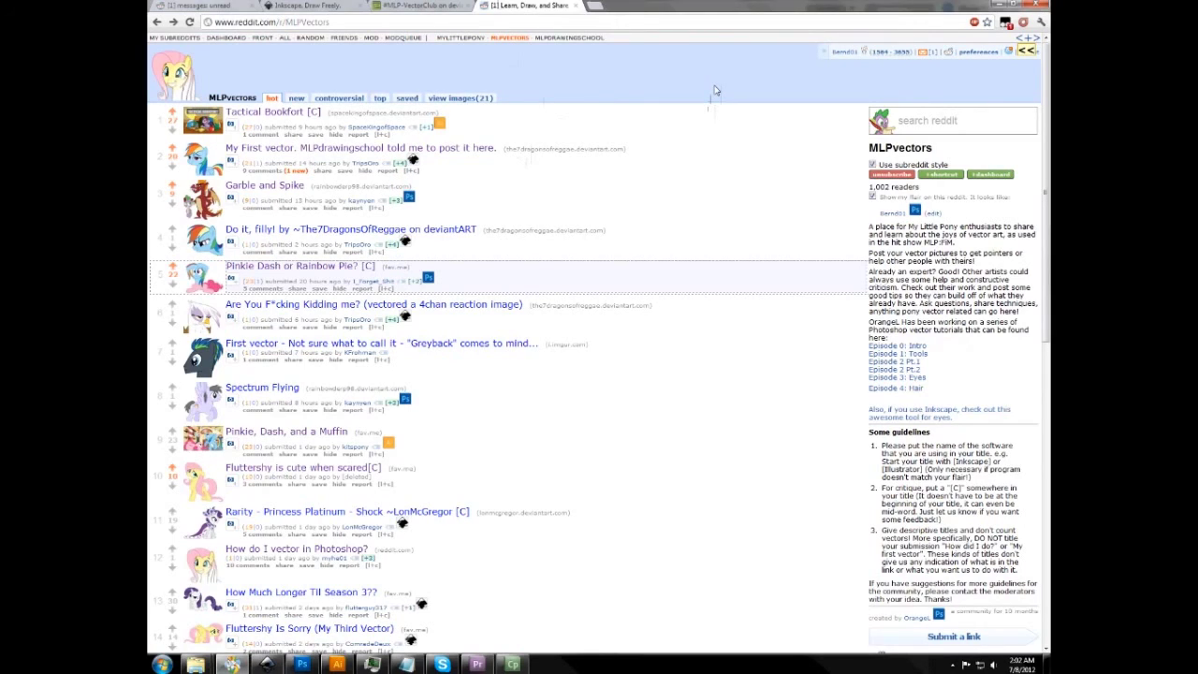
left_click(994, 6)
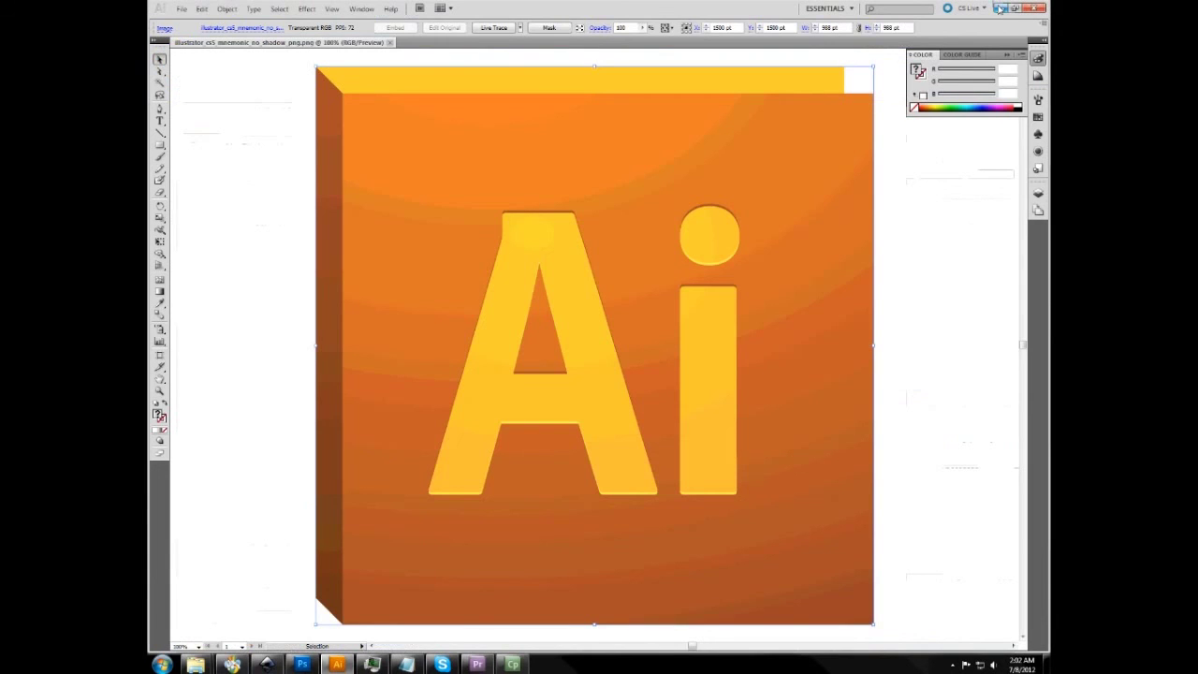
left_click(1000, 8)
left_click(999, 8)
left_click(999, 7)
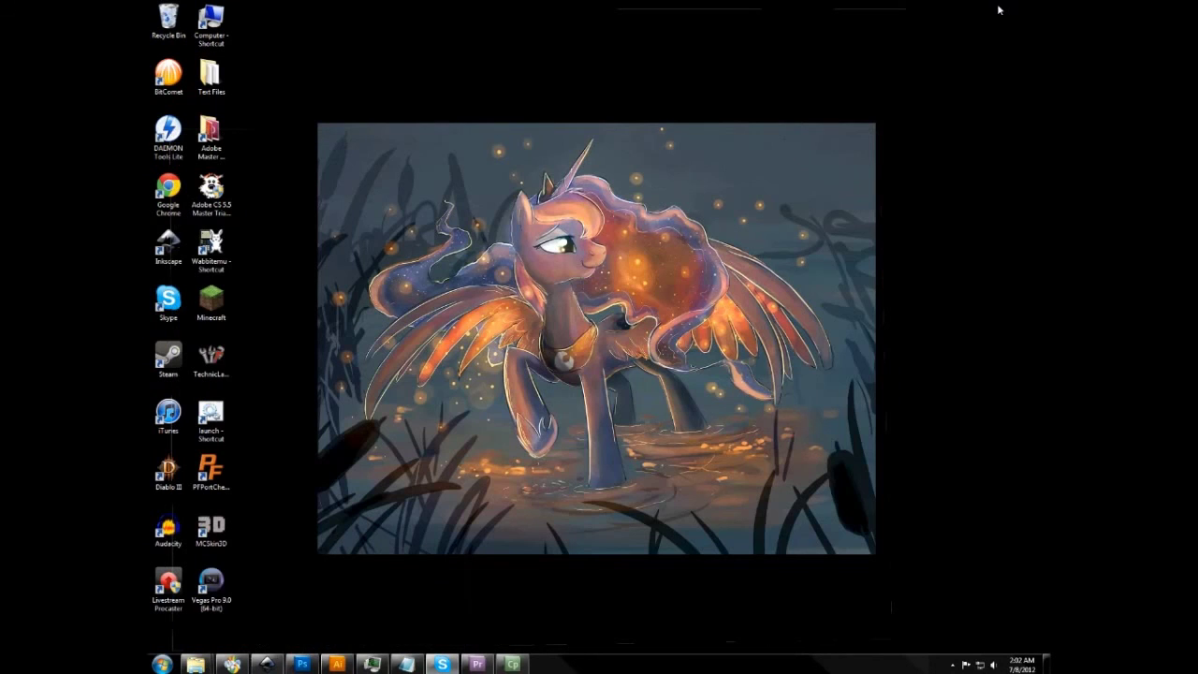